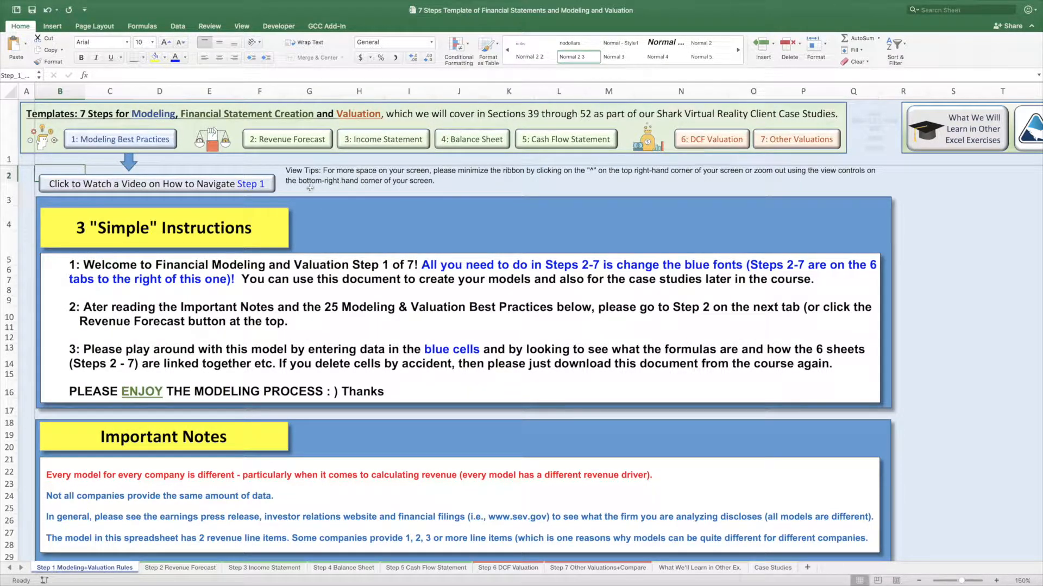
- Open the video on how to navigate Step 1, close its browser page and return to the 7 Steps template workbook
left_click(217, 187)
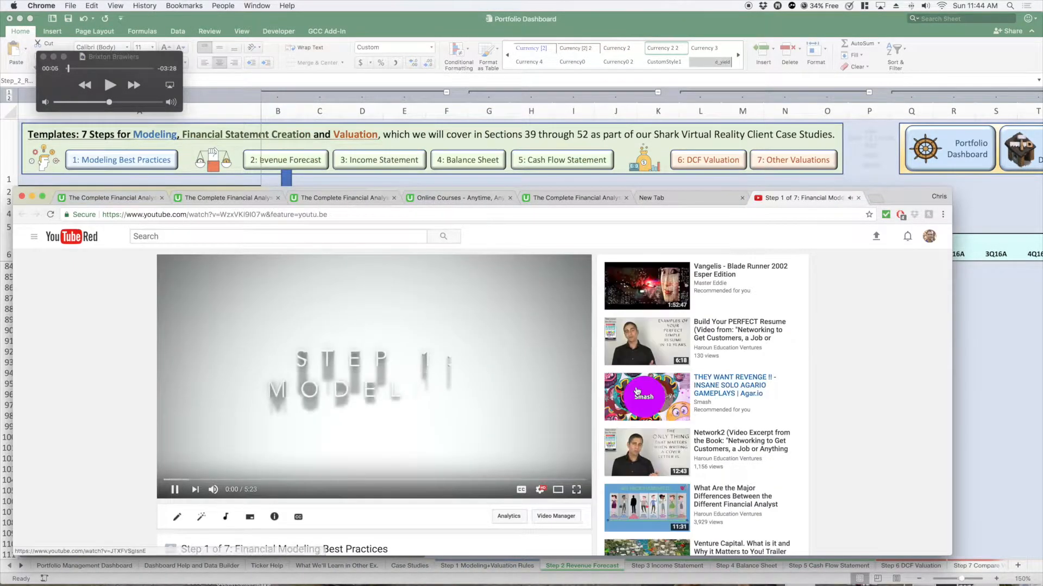
left_click(857, 198)
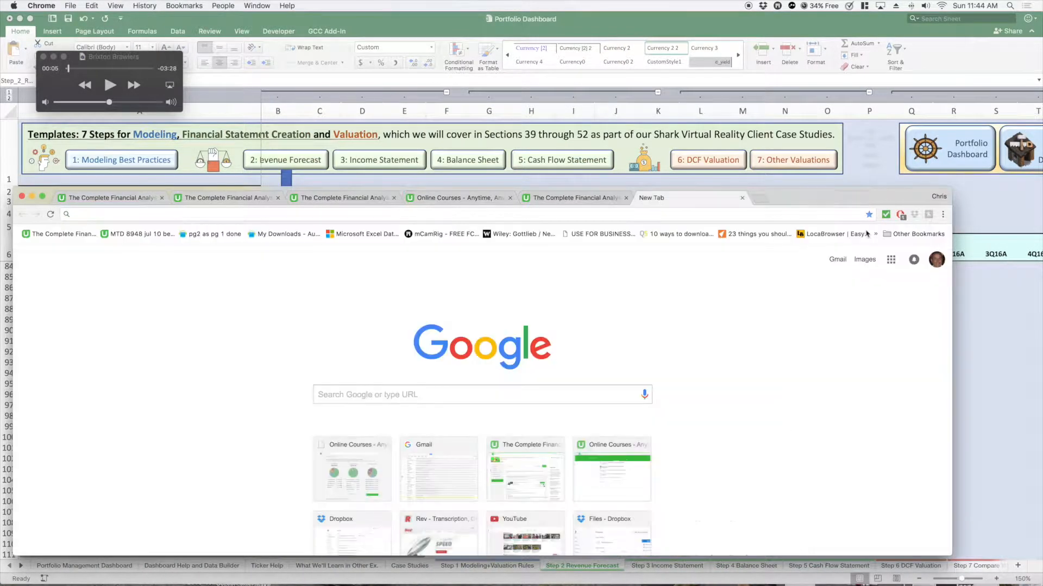
key("ctrl+Right")
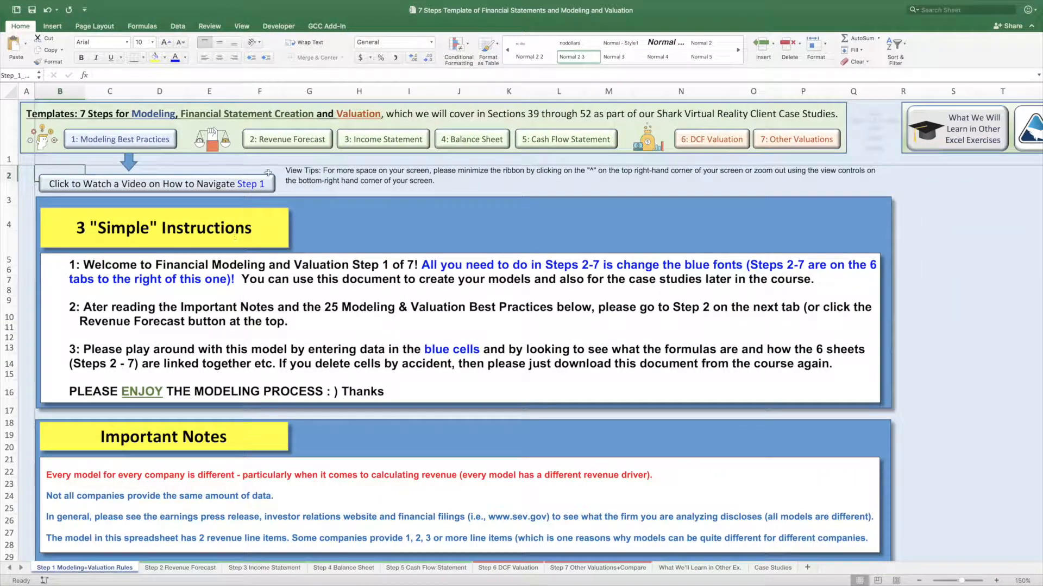
- Look through the Step 2 Revenue Forecast and Step 3 Income Statement sheets, ending on Step 2 Revenue Forecast
left_click(284, 141)
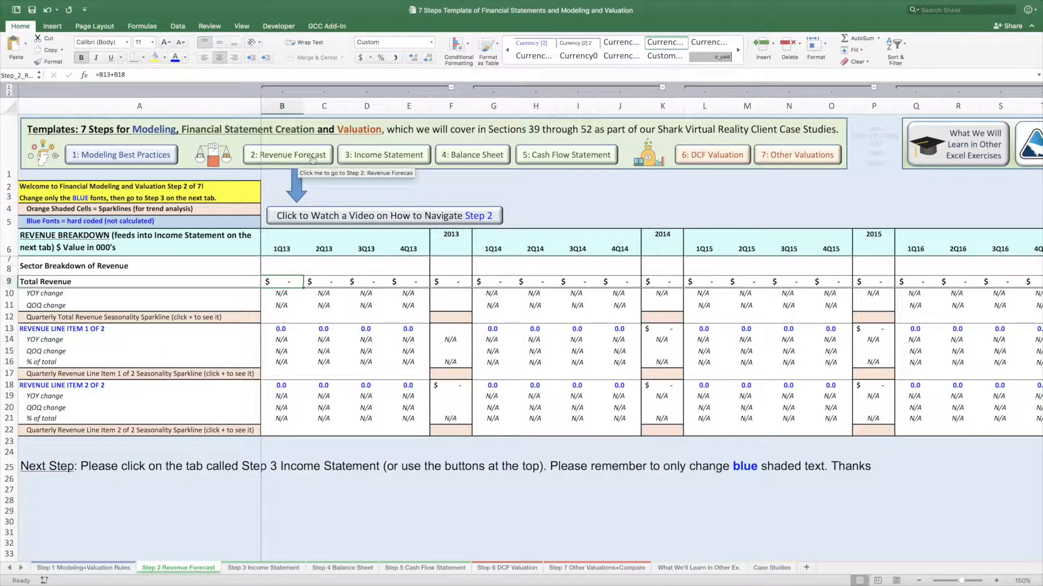
left_click(388, 156)
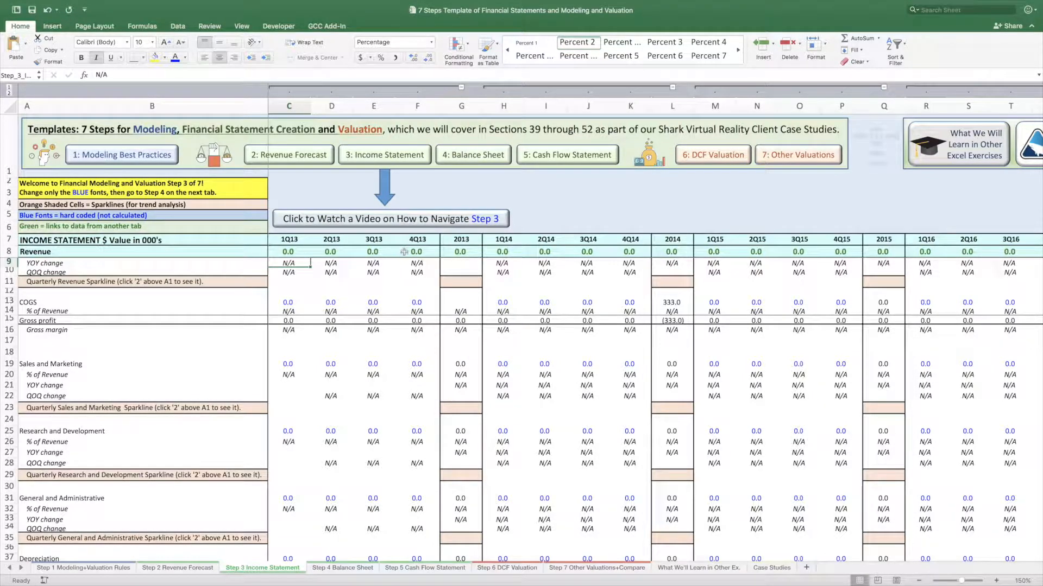
left_click(296, 159)
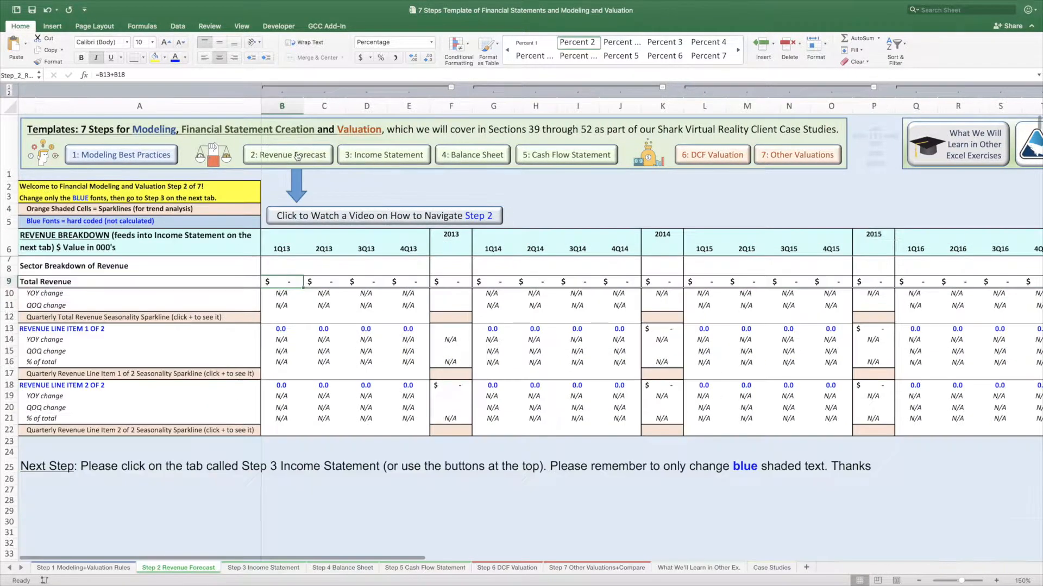
- Examine the labels of the two revenue line items and their blue 2013 quarterly input cells
left_click(278, 329)
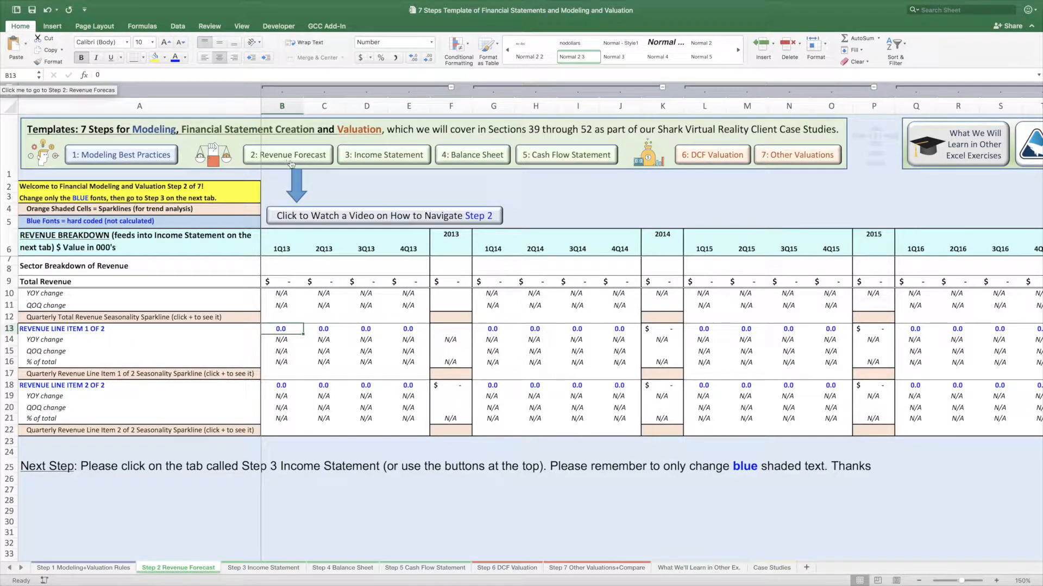
left_click(110, 329)
left_click(119, 386)
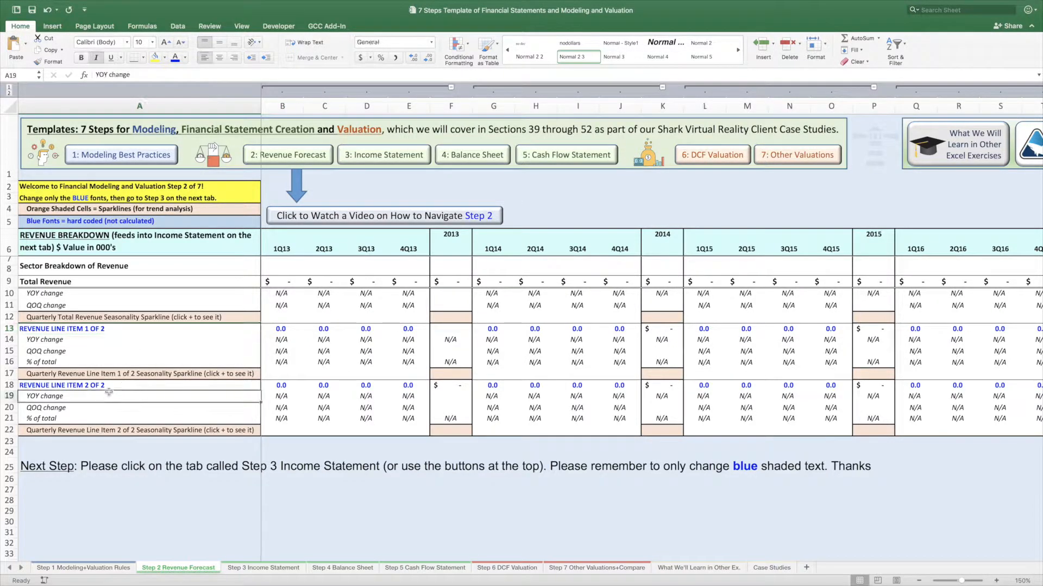
left_click(282, 384)
left_click(323, 384)
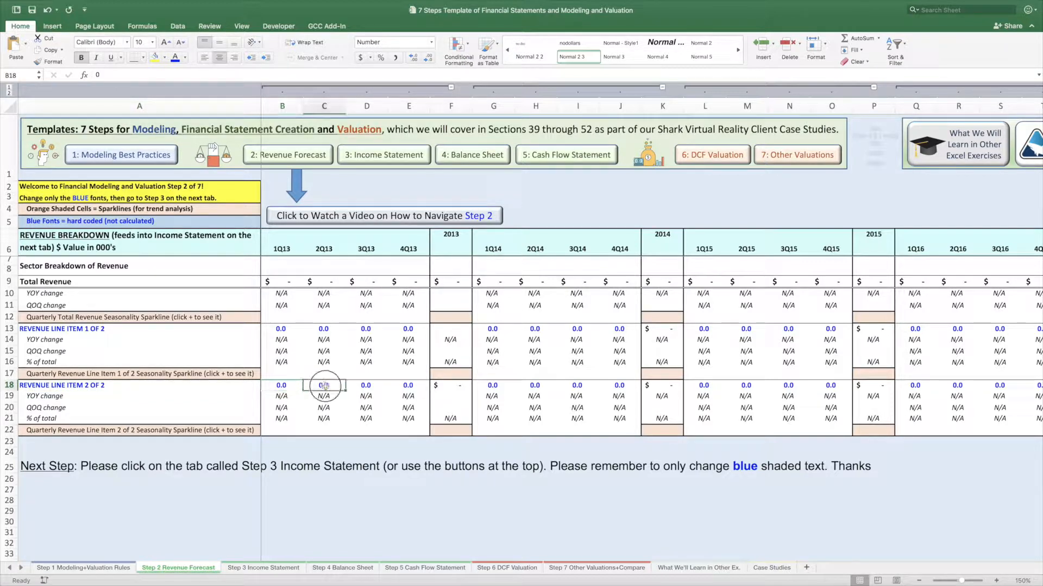
left_click(107, 332)
left_click(109, 385)
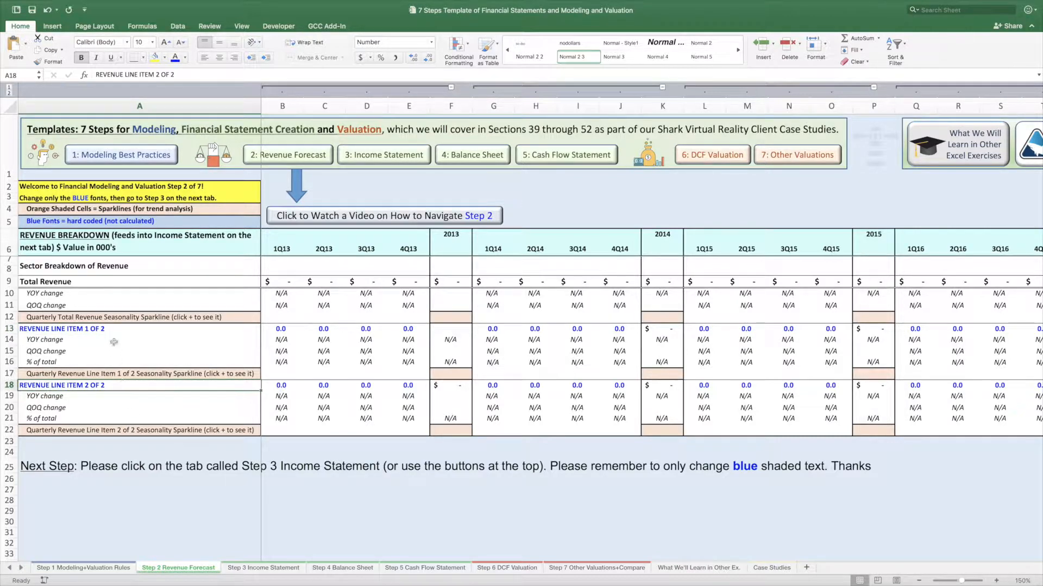
- Rename the first revenue line item in A13 as "Tootsie Roll Bars"
left_click(104, 328)
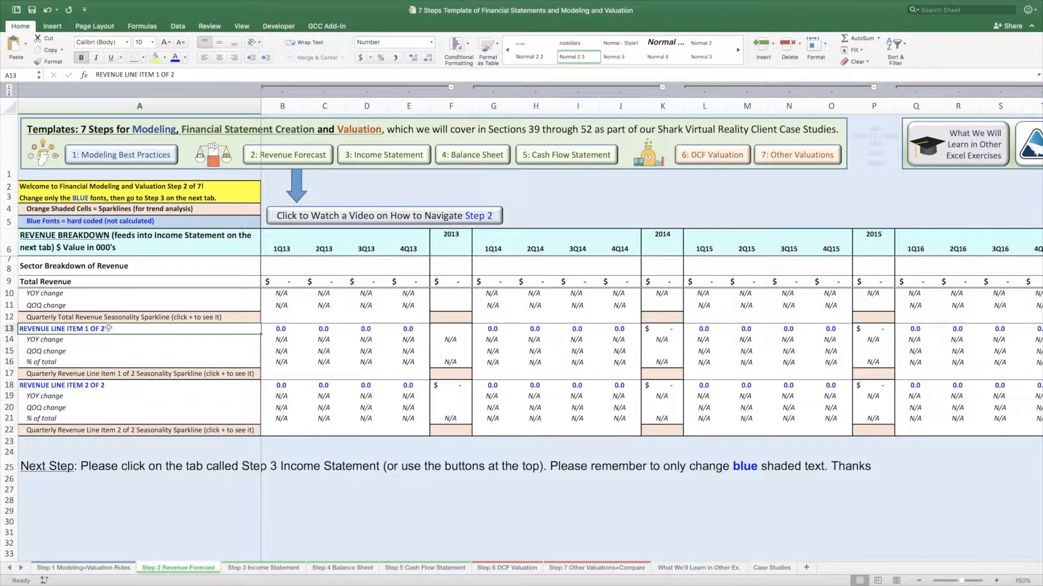
double_click(105, 329)
left_click_drag(104, 329, 1, 329)
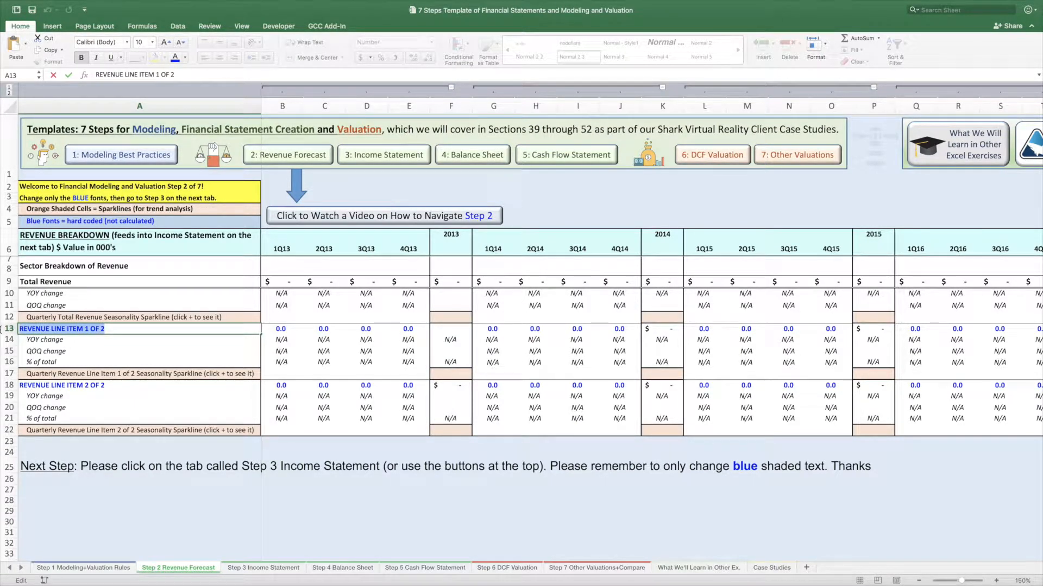
type("Tootsie Rol")
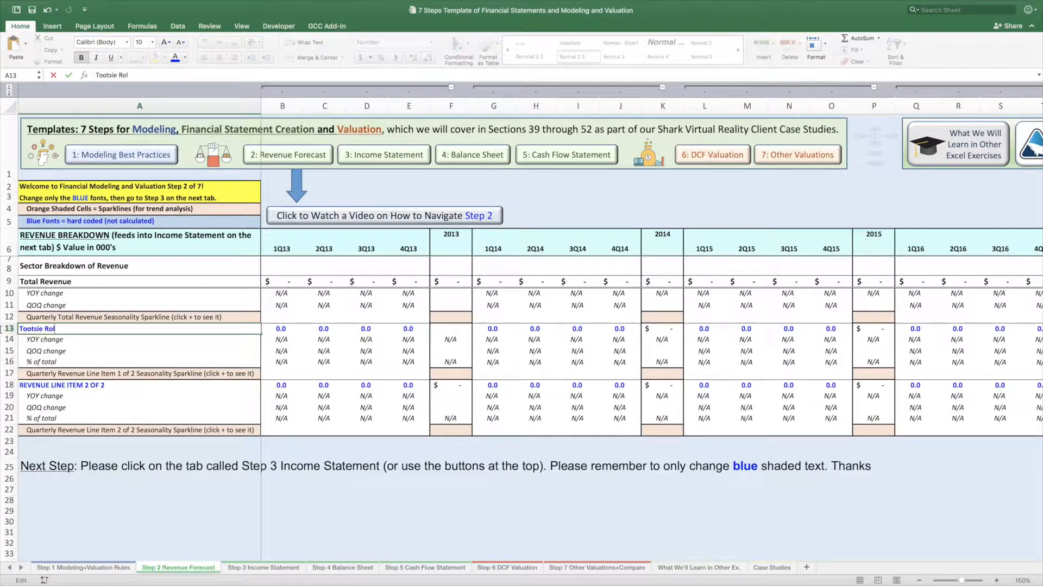
type("l Bars")
key("Return")
- Rename the second revenue line item in A18 as "Tootsie Roll Lolipops"
double_click(104, 387)
left_click_drag(104, 387, 3, 360)
type("Toot")
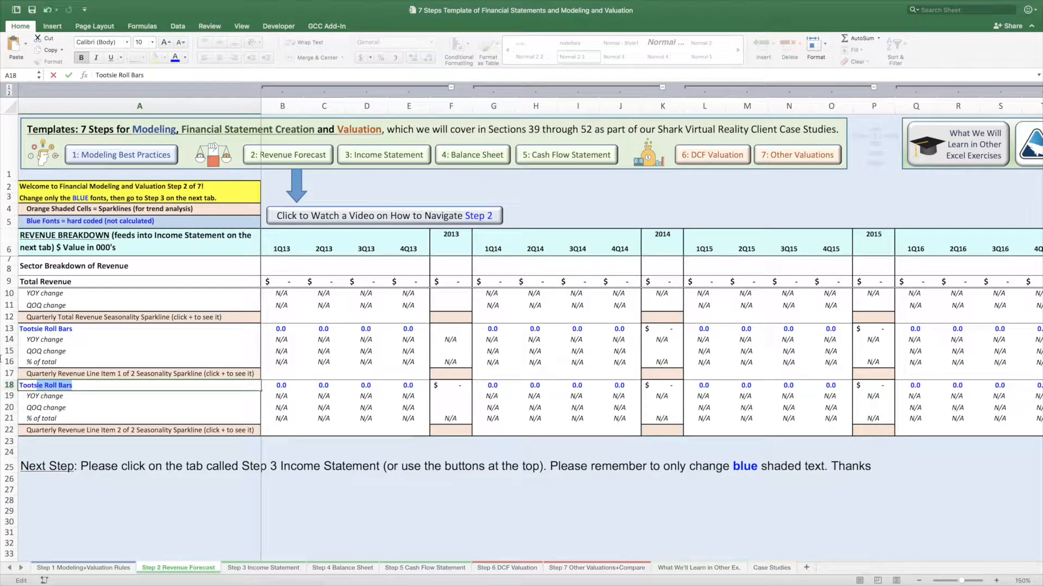
type("sie Roll Lolipopsa")
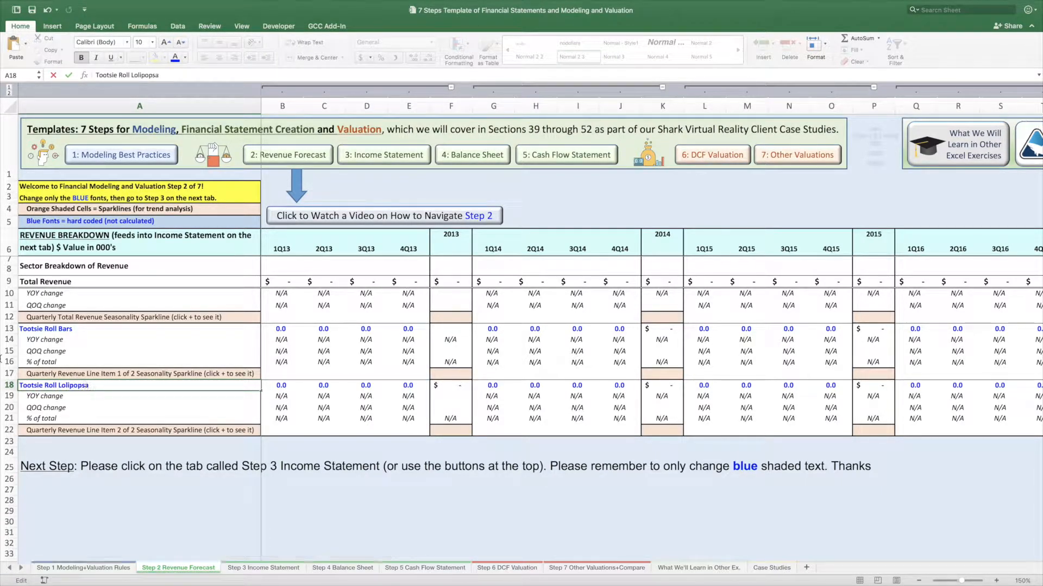
type("s")
key("Return")
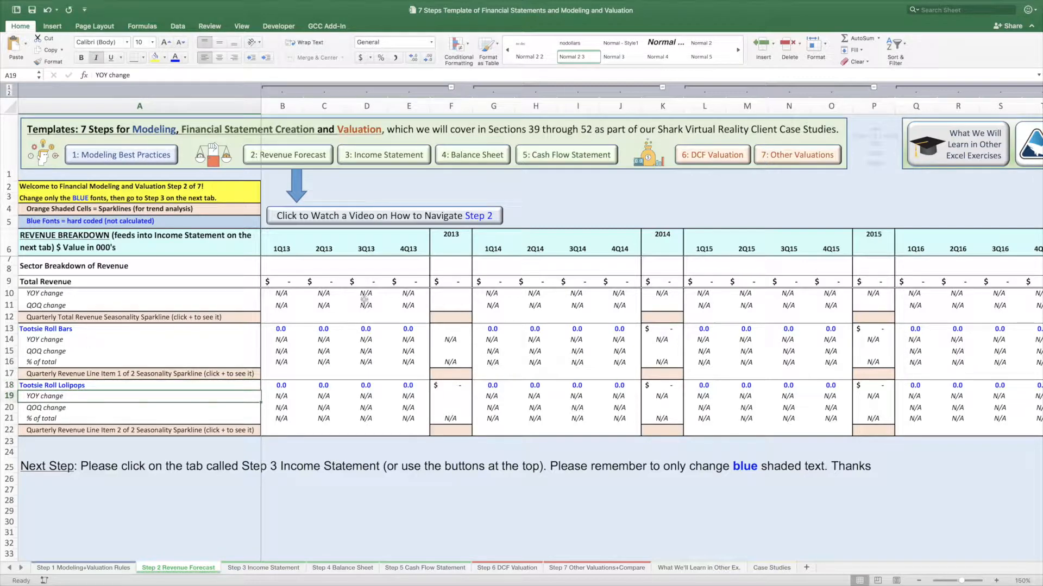
- Examine the Tootsie Roll Bars quarterly input cells and the 2013 quarter and year headings in row 6
left_click(282, 328)
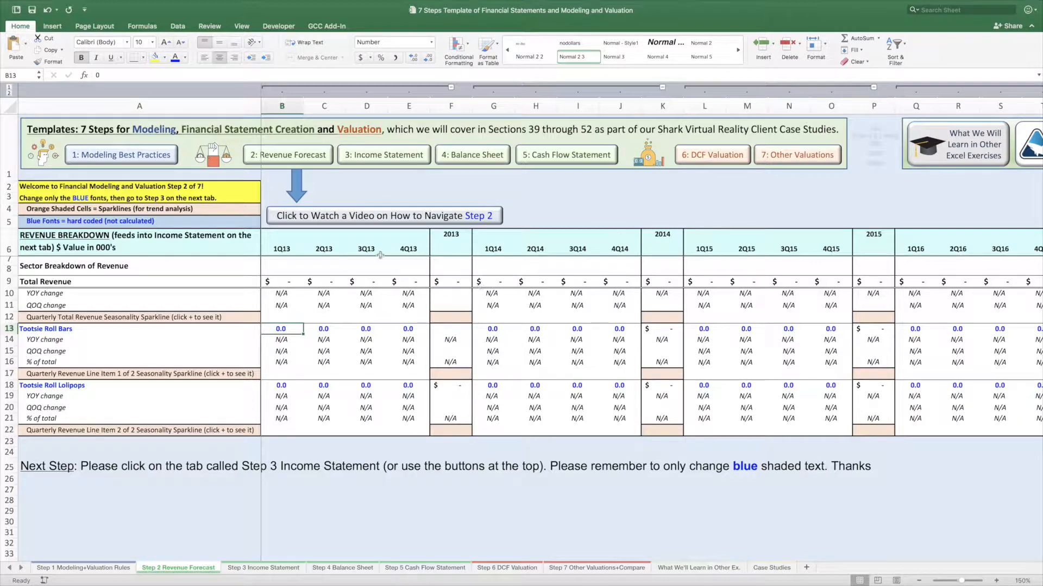
mouse_move(408, 329)
left_mouse_down()
mouse_move(283, 328)
mouse_move(408, 329)
left_mouse_up()
left_click(480, 329)
left_click_drag(480, 329, 616, 327)
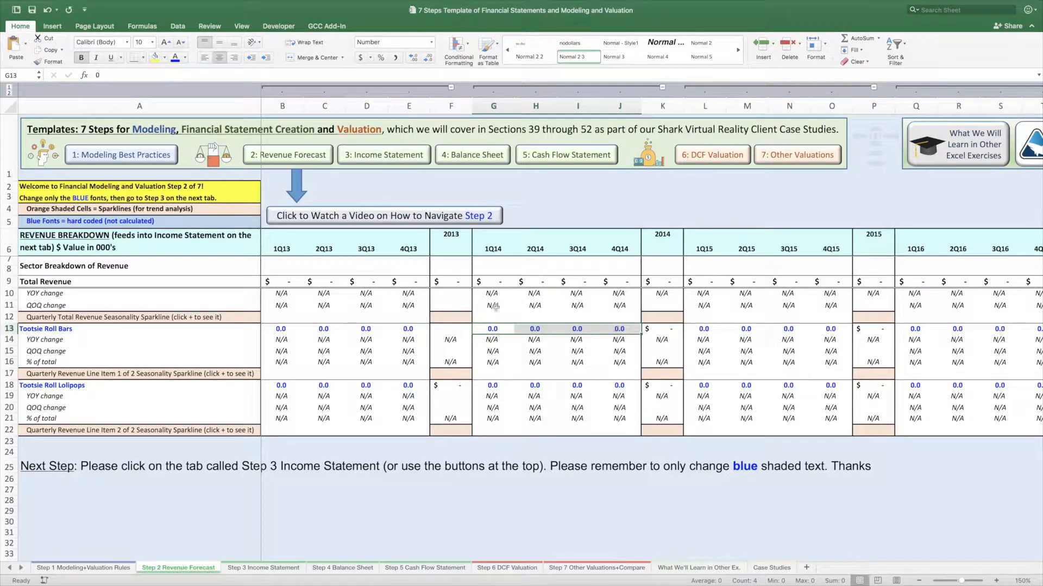
left_click_drag(281, 249, 408, 248)
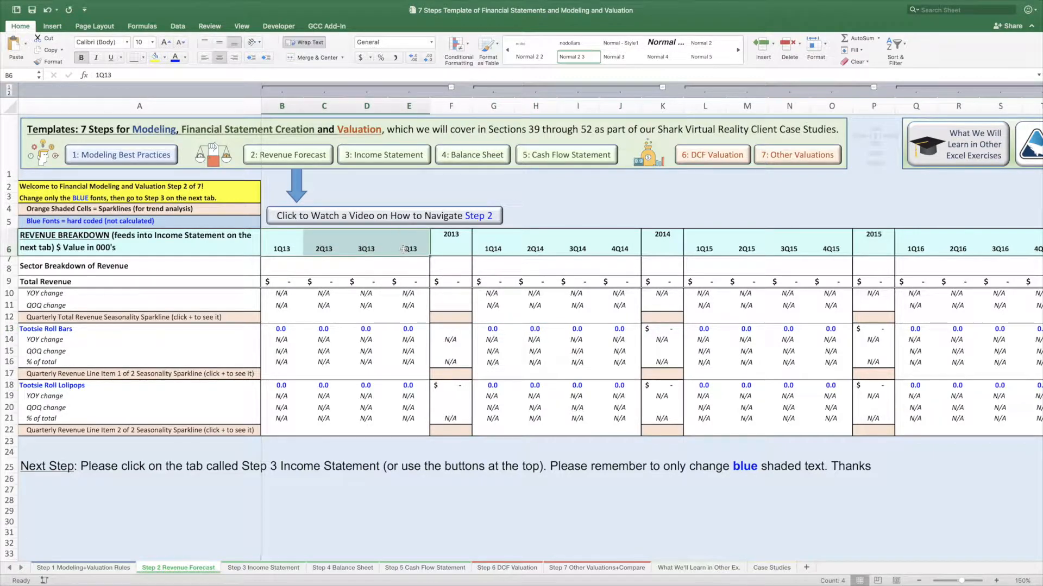
left_click(447, 244)
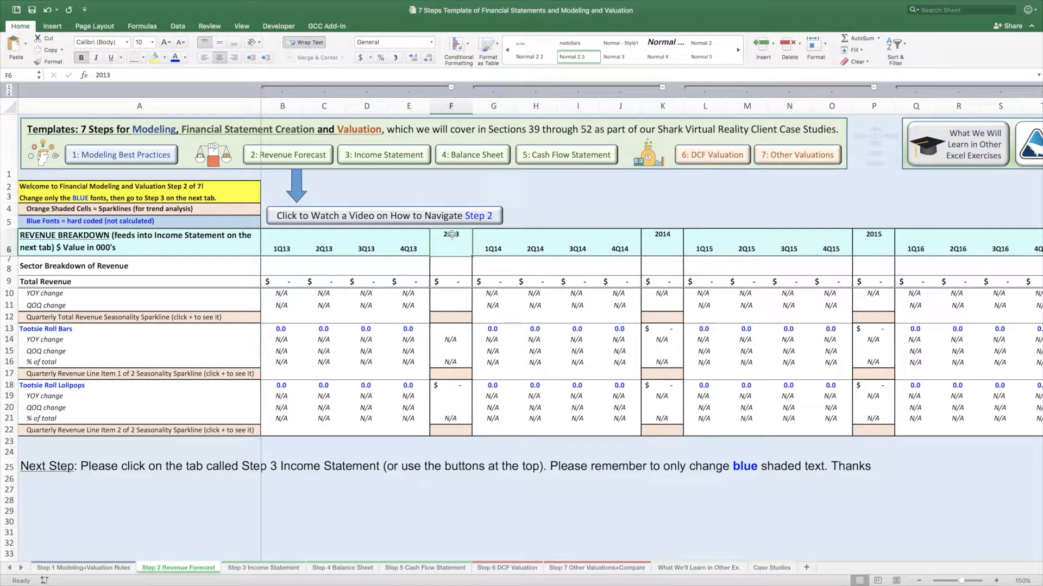
left_click_drag(292, 246, 412, 236)
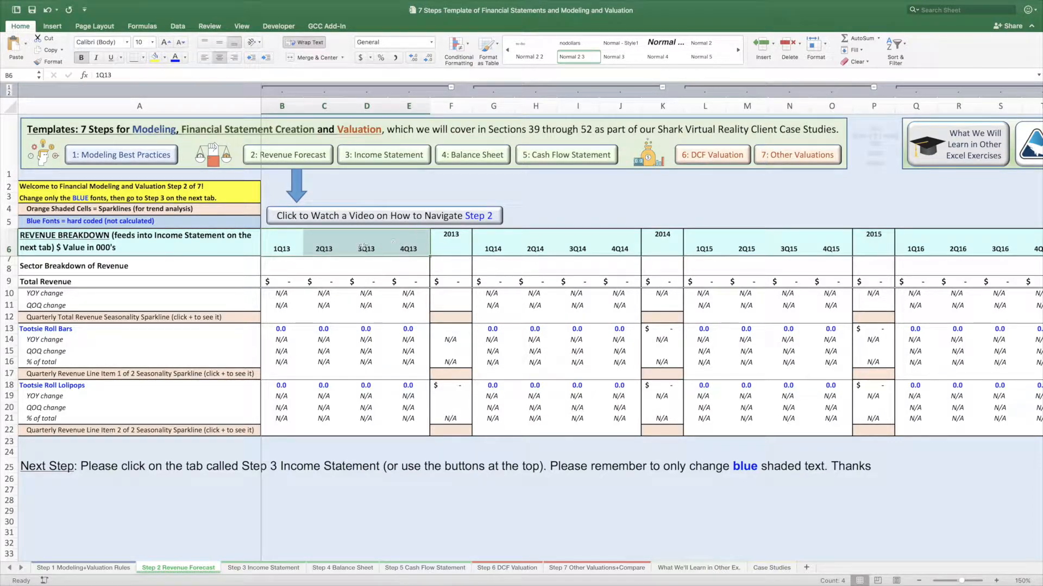
left_click(290, 250)
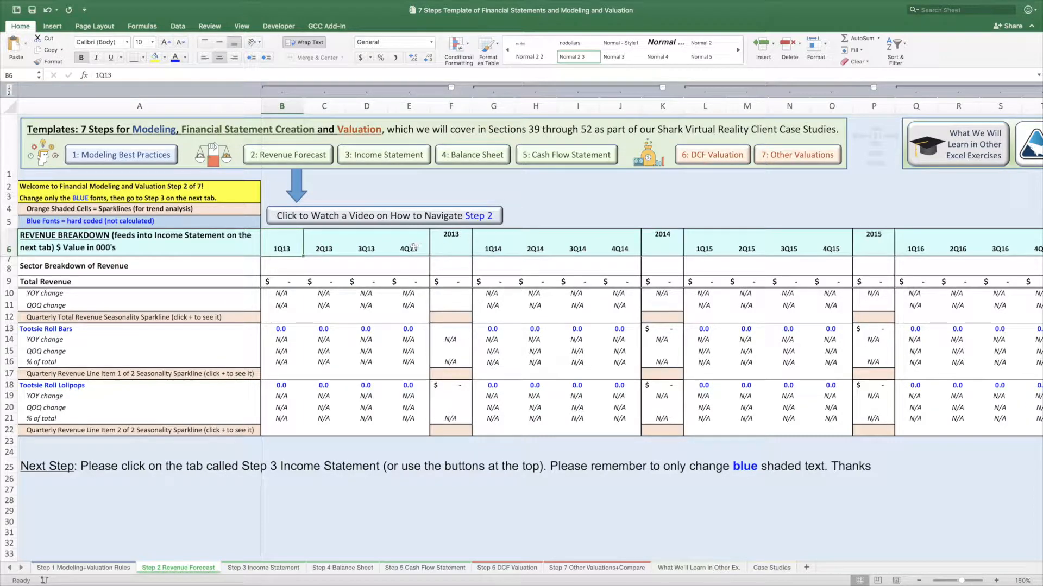
left_click(320, 248)
left_click_drag(282, 249, 407, 247)
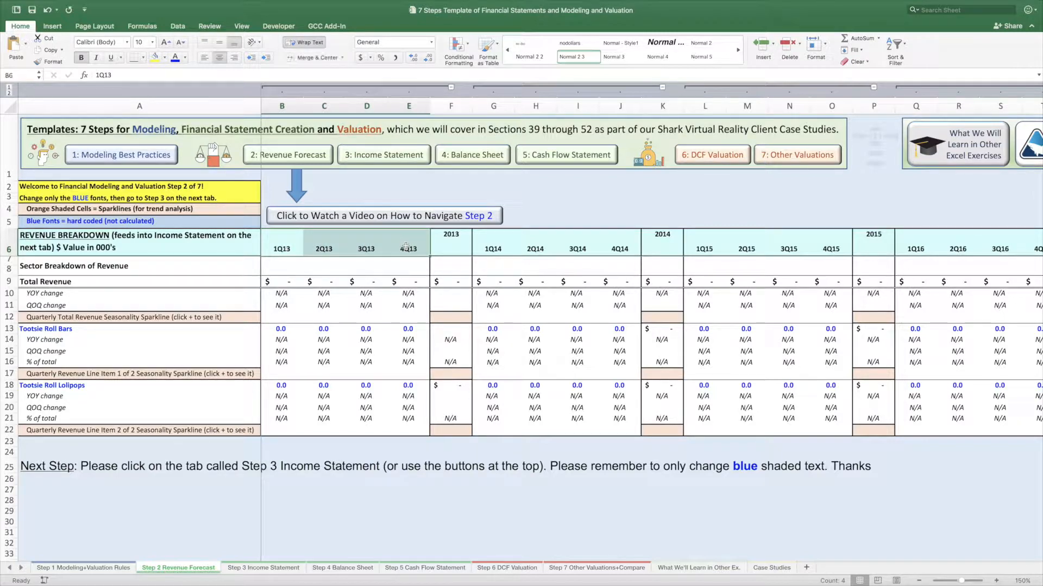
left_click(322, 243)
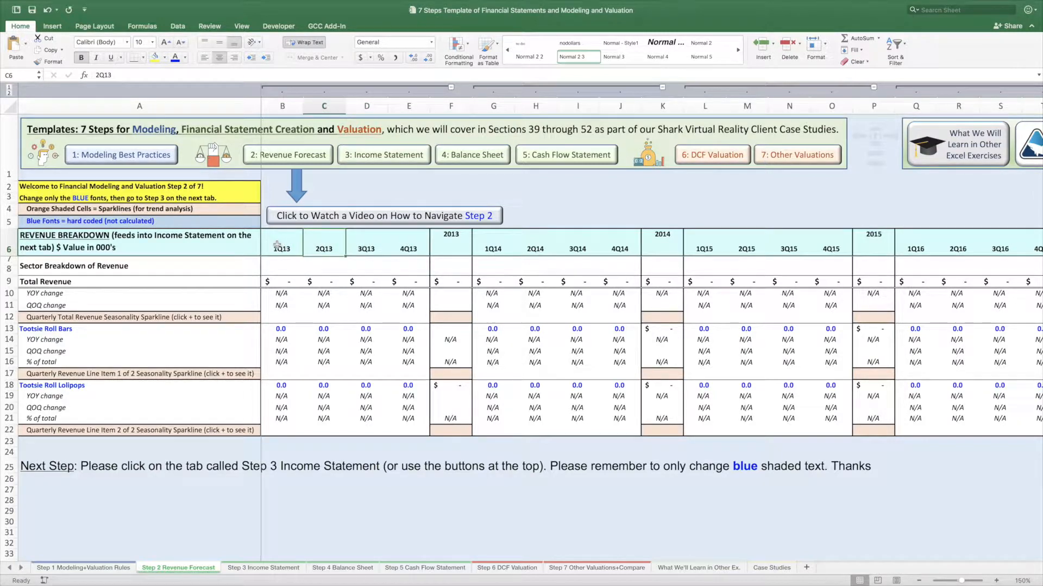
left_click_drag(277, 245, 409, 251)
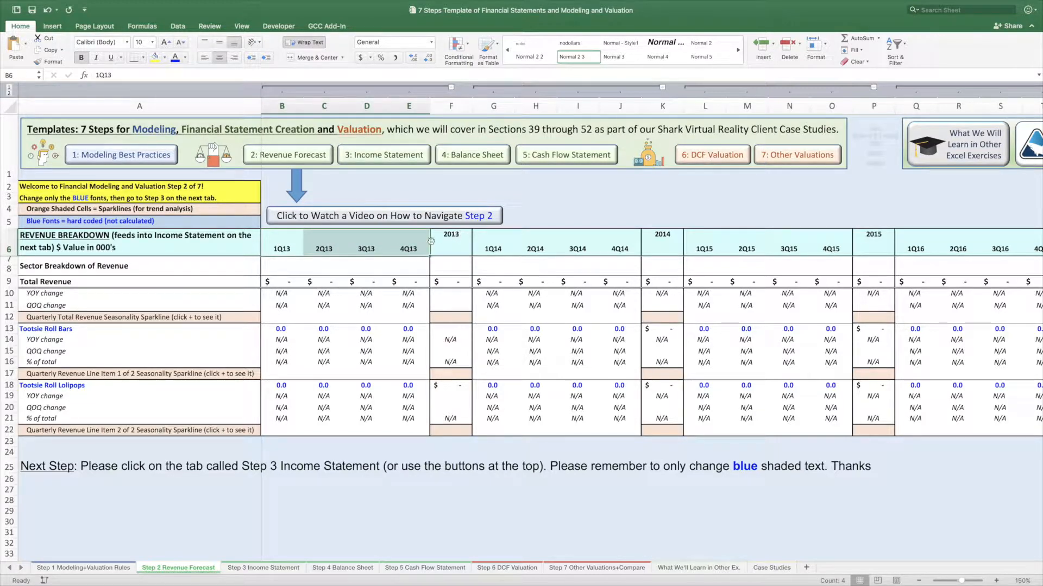
- Change the first two quarter headings in B6 and C6 to 1Q09 and 2Q09
double_click(285, 247)
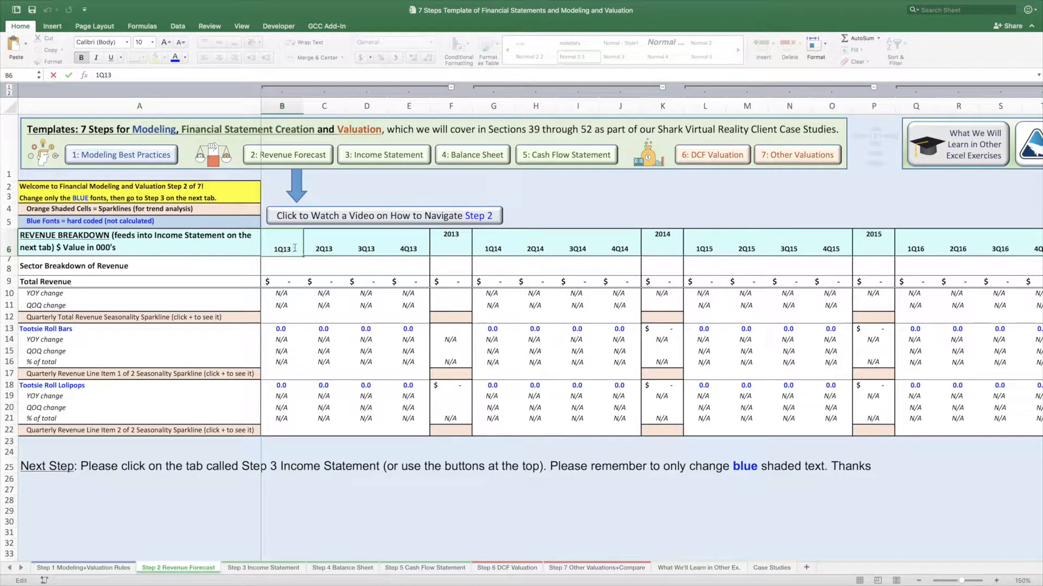
key("BackSpace")
key("BackSpace")
type("09")
key("Return")
left_click(307, 247)
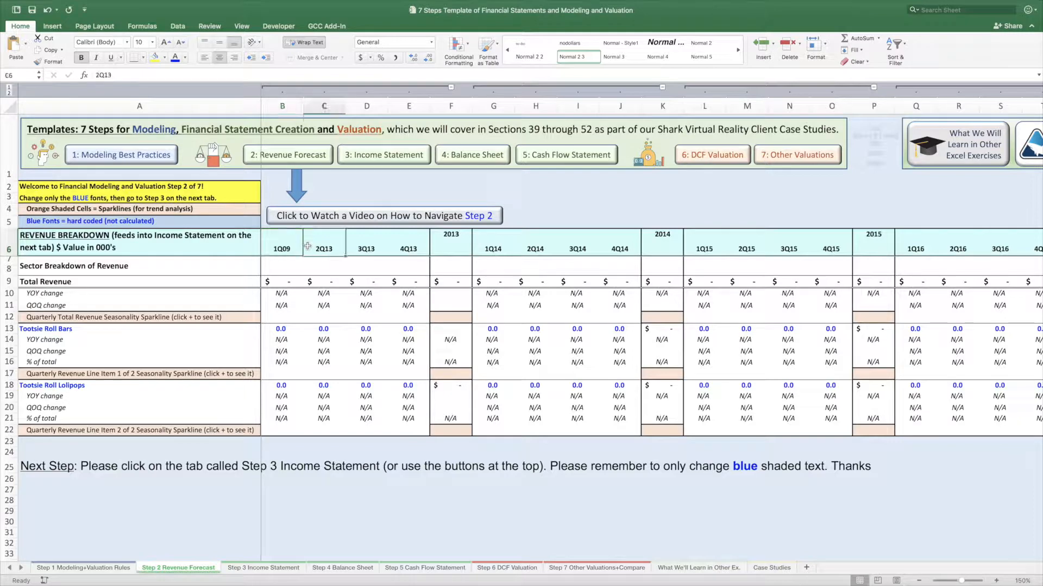
double_click(307, 246)
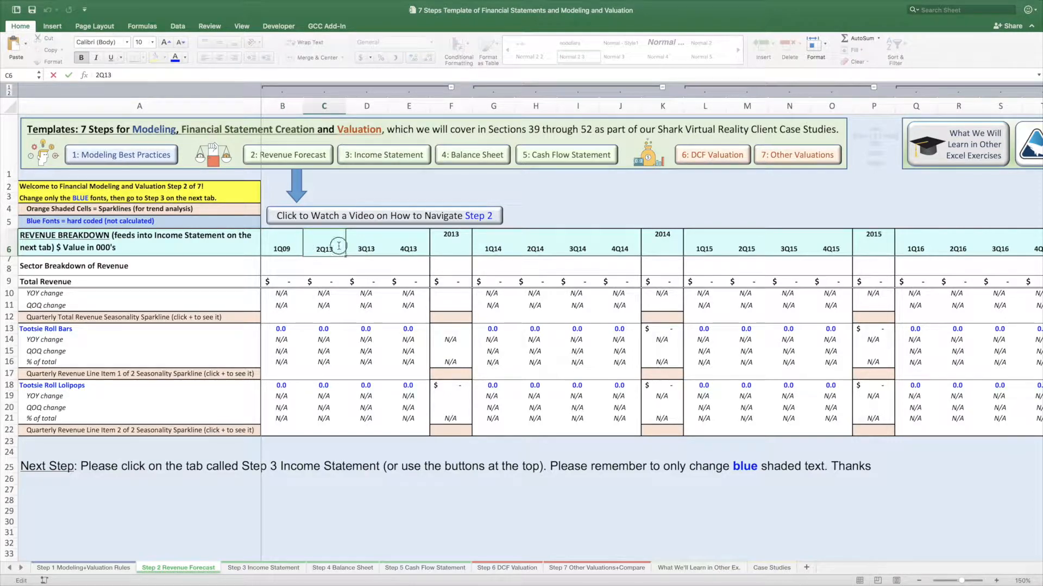
key("BackSpace")
key("BackSpace")
type("09")
key("Return")
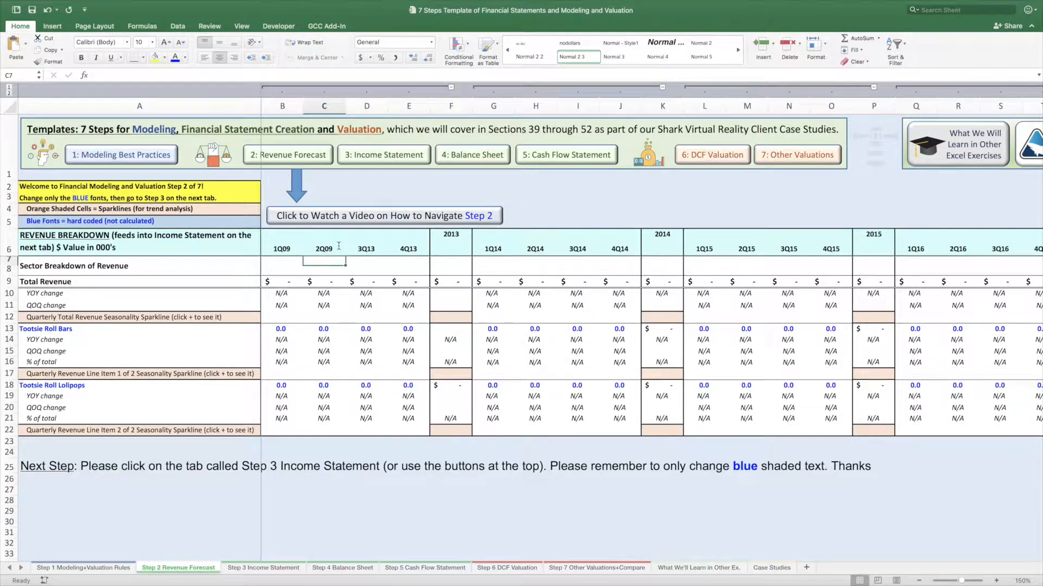
- Change the third and fourth quarter headings in D6 and E6 to 3Q09 and 4Q09
double_click(381, 249)
key("BackSpace")
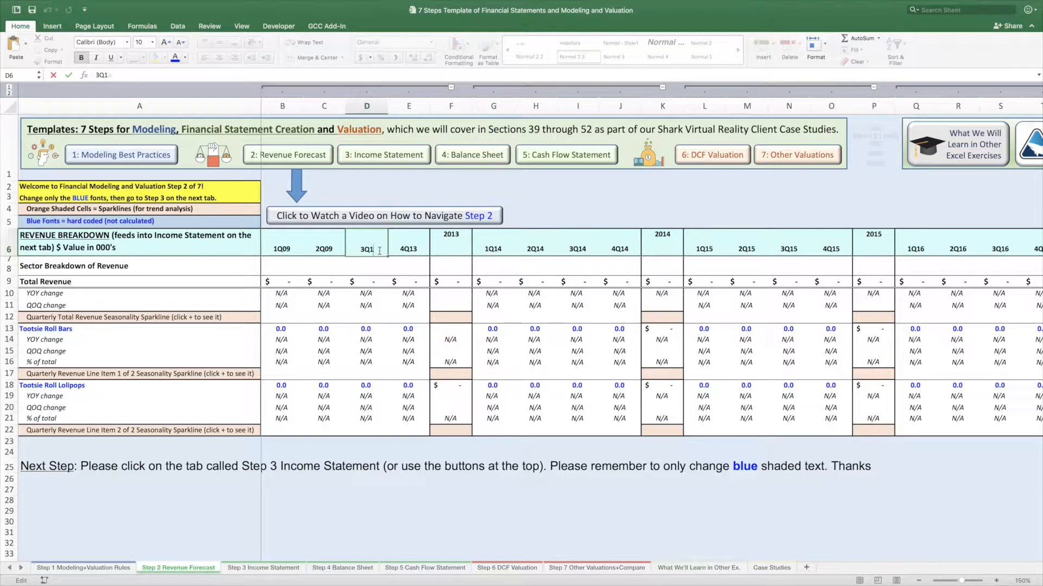
type("09")
key("Return")
double_click(417, 247)
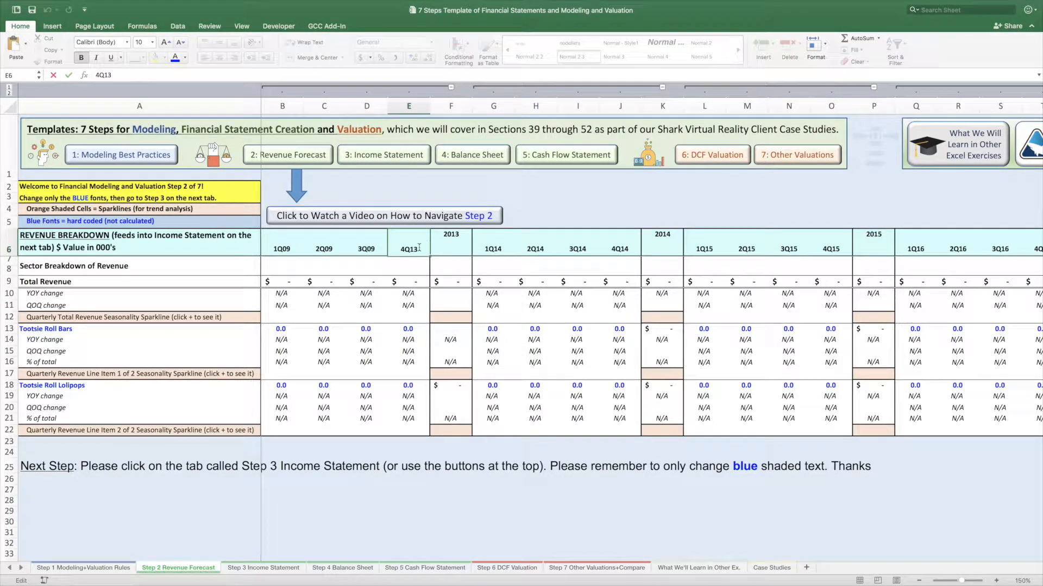
key("BackSpace")
key("BackSpace")
type("09")
key("Return")
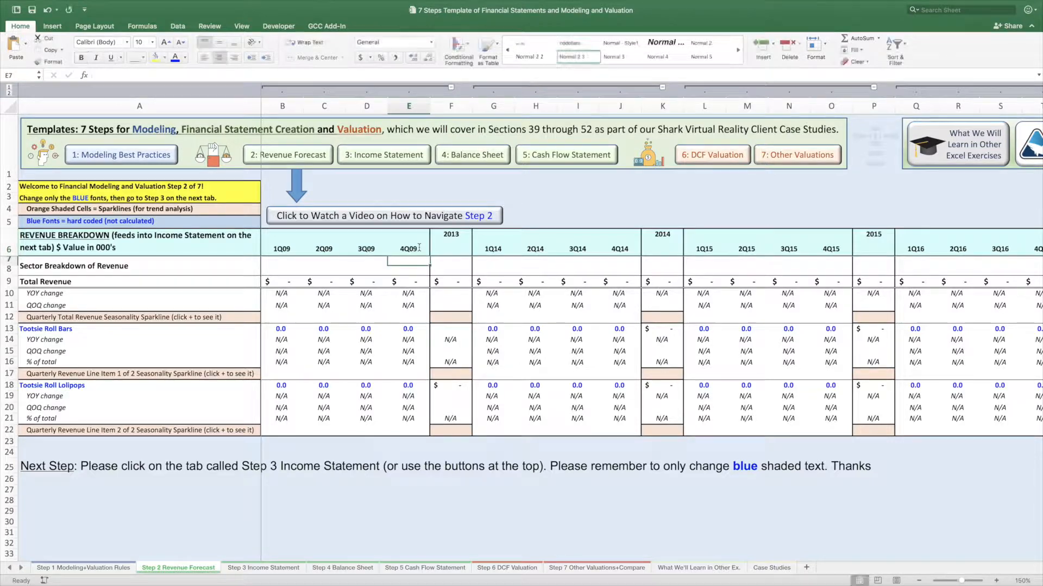
- Set the first annual column heading in F6 to 2009
left_click(446, 239)
type("20019")
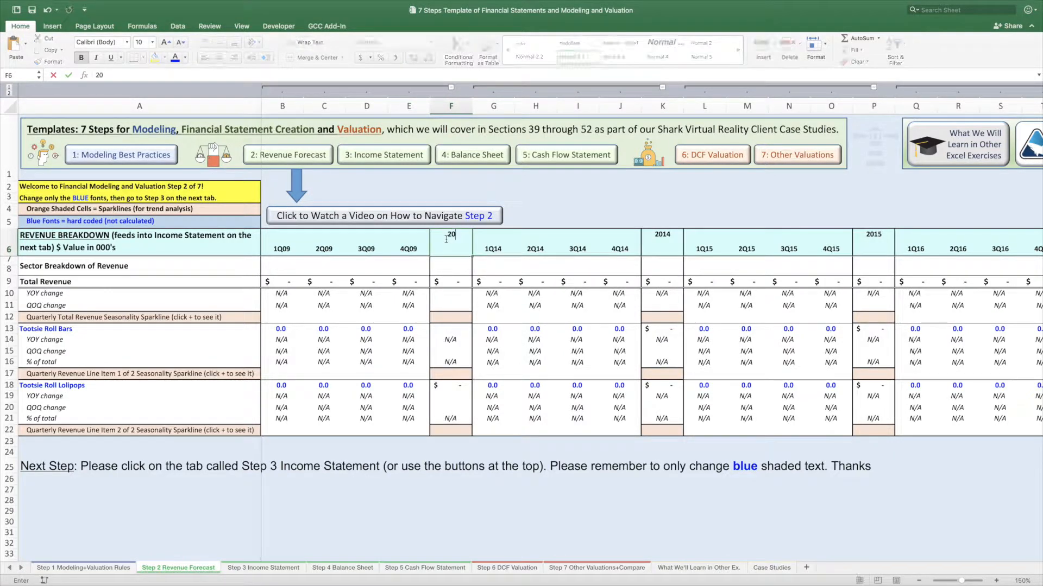
key("BackSpace")
key("BackSpace")
type("9")
key("Return")
left_click_drag(487, 246, 663, 247)
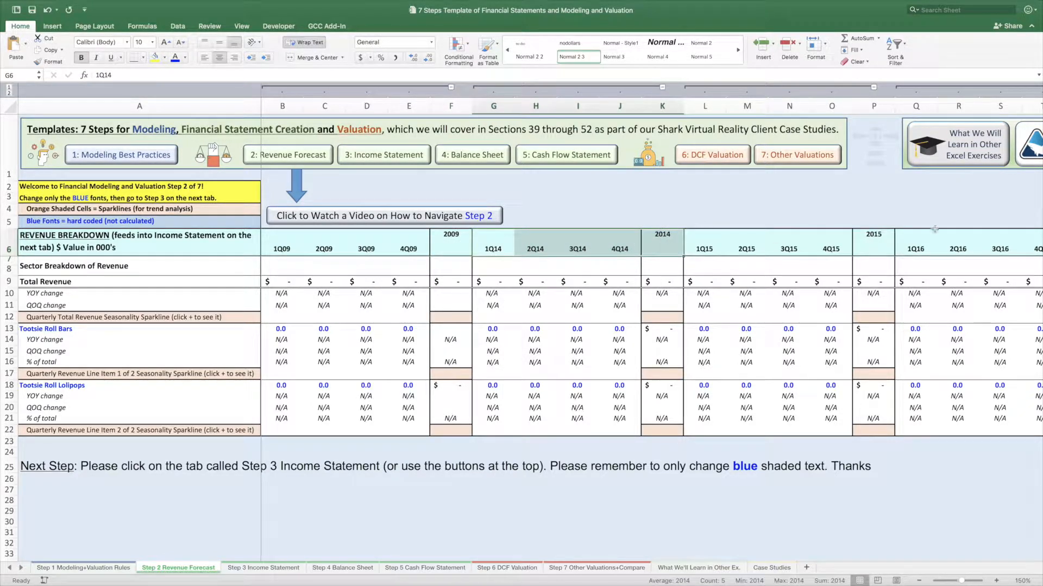
left_click(451, 235)
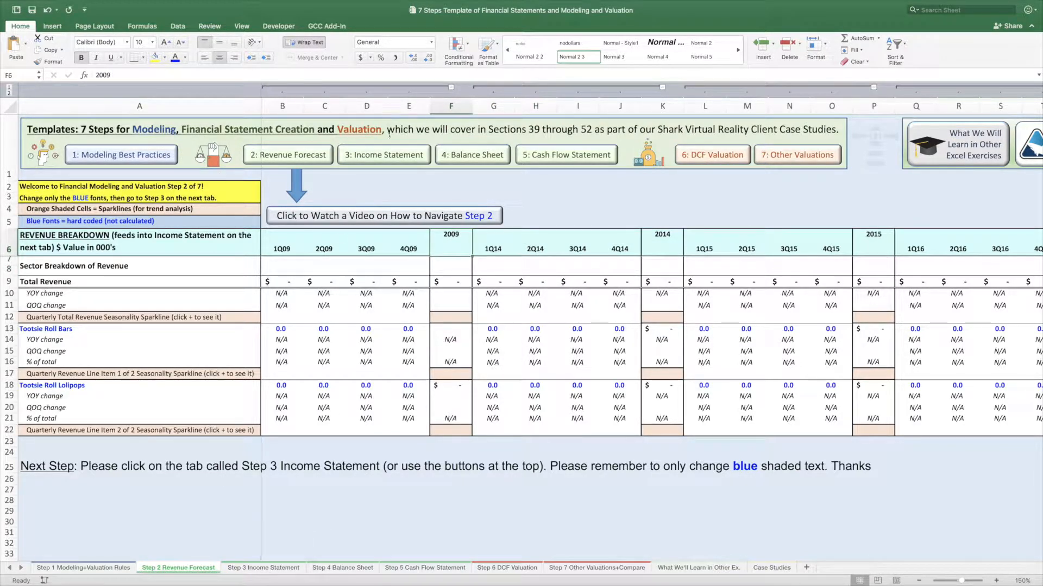
- Examine how the Income Statement period headings in row 7 link to the Step 2 Revenue Forecast sheet, then return to the Revenue Forecast
left_click(379, 159)
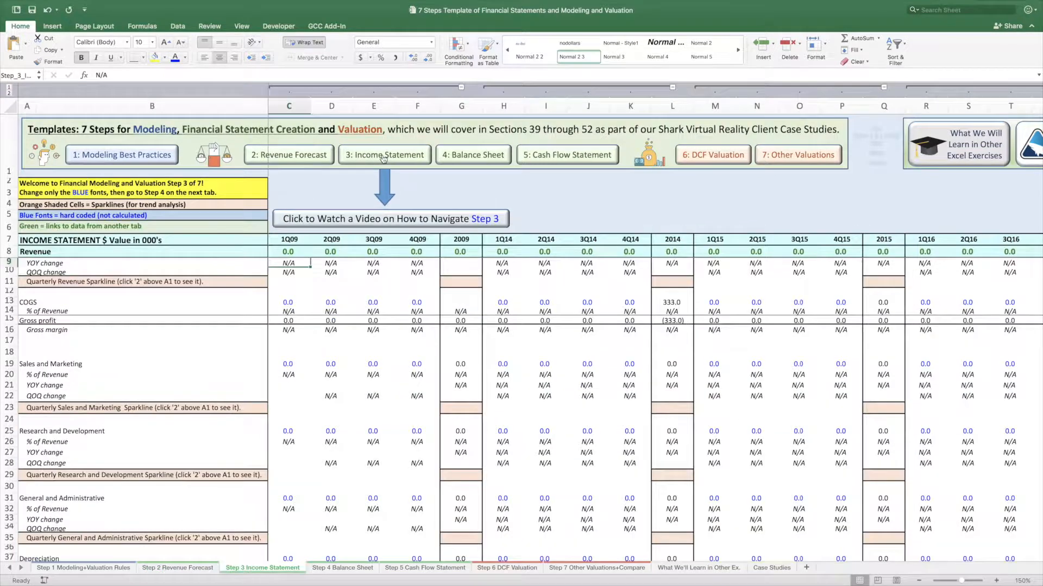
left_click(289, 239)
left_click_drag(289, 239, 334, 243)
left_click(546, 240)
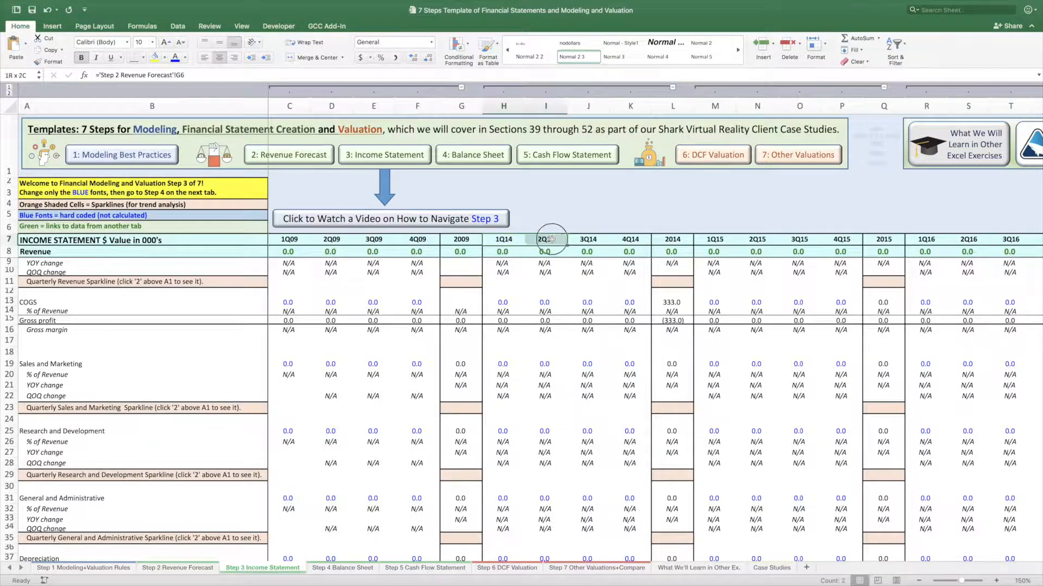
double_click(551, 240)
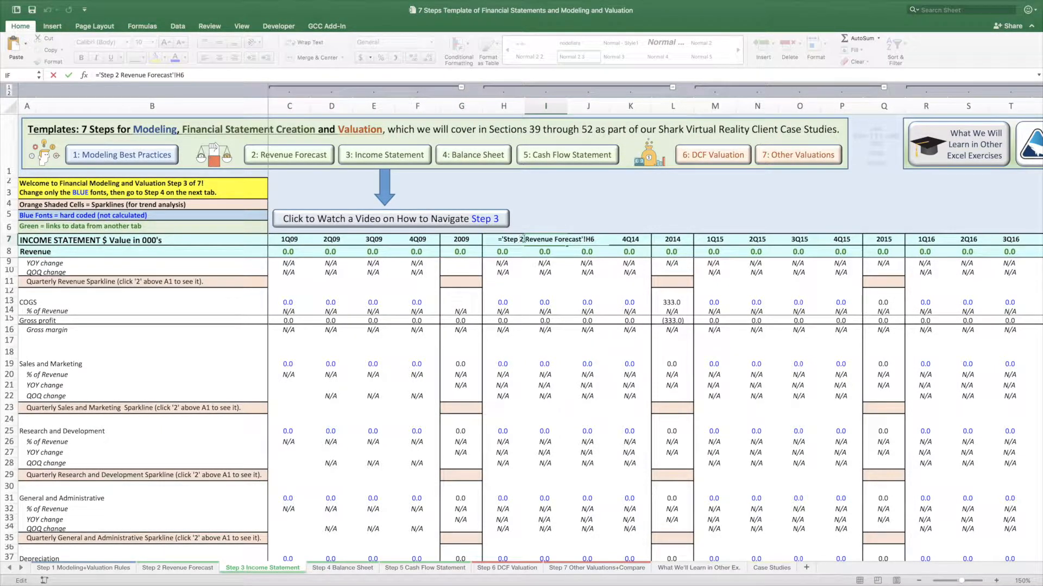
left_click_drag(526, 239, 574, 240)
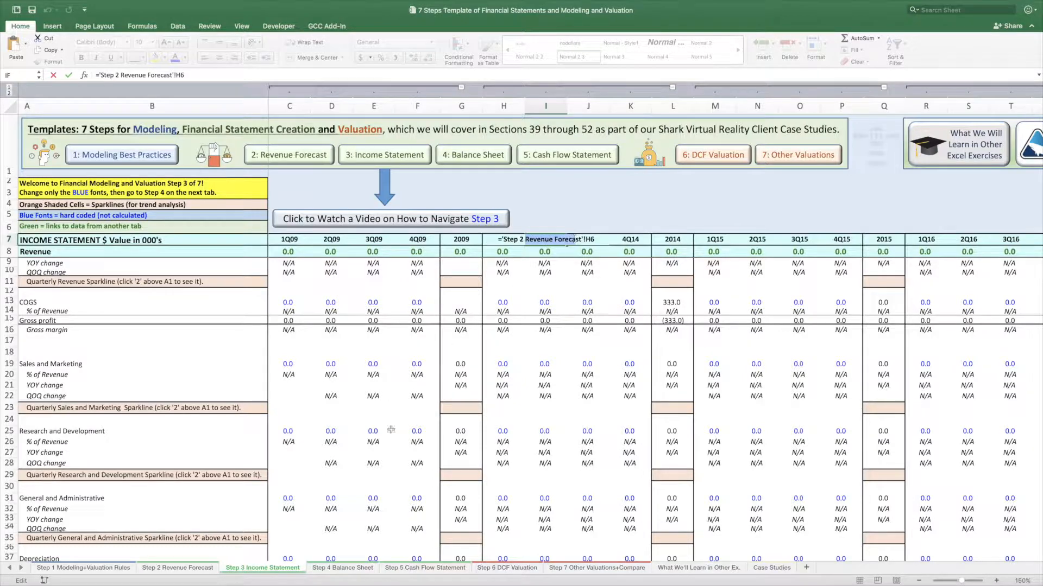
key("Escape")
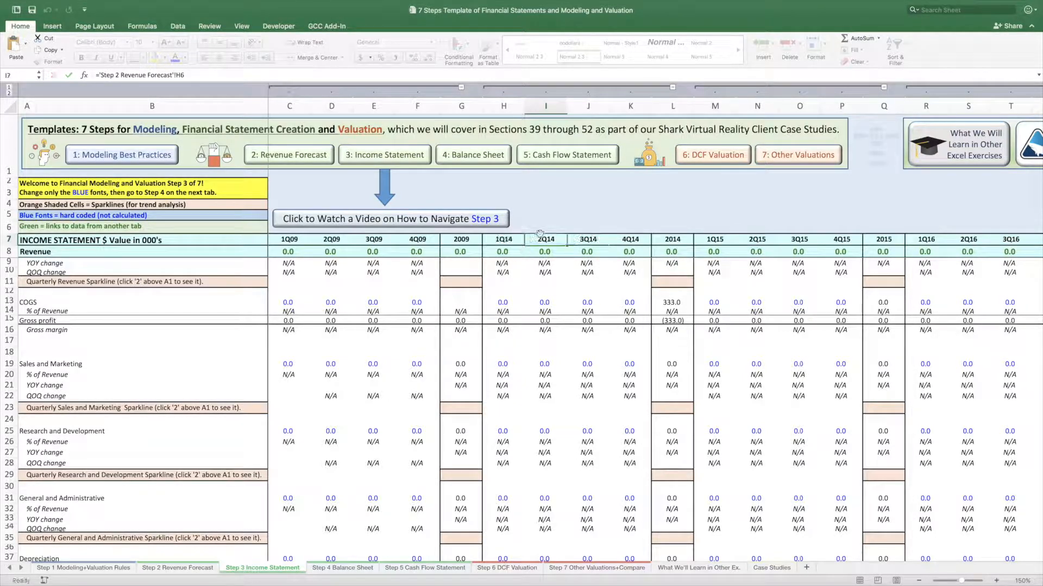
left_click(293, 152)
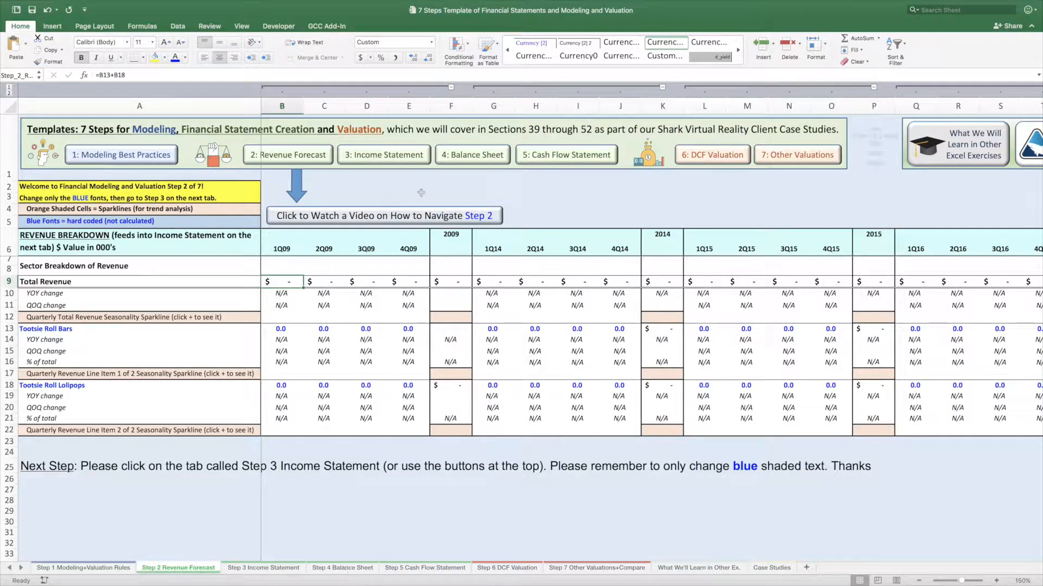
- Check the linked period headings on the Balance Sheet and Cash Flow Statement sheets, and return to the Revenue Forecast sheet
left_click(486, 153)
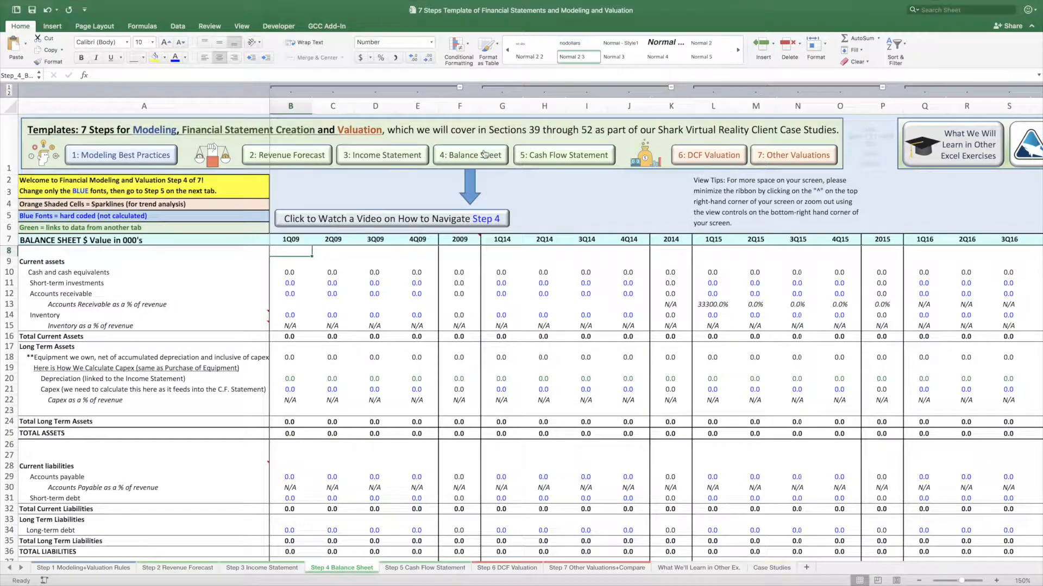
left_click(332, 240)
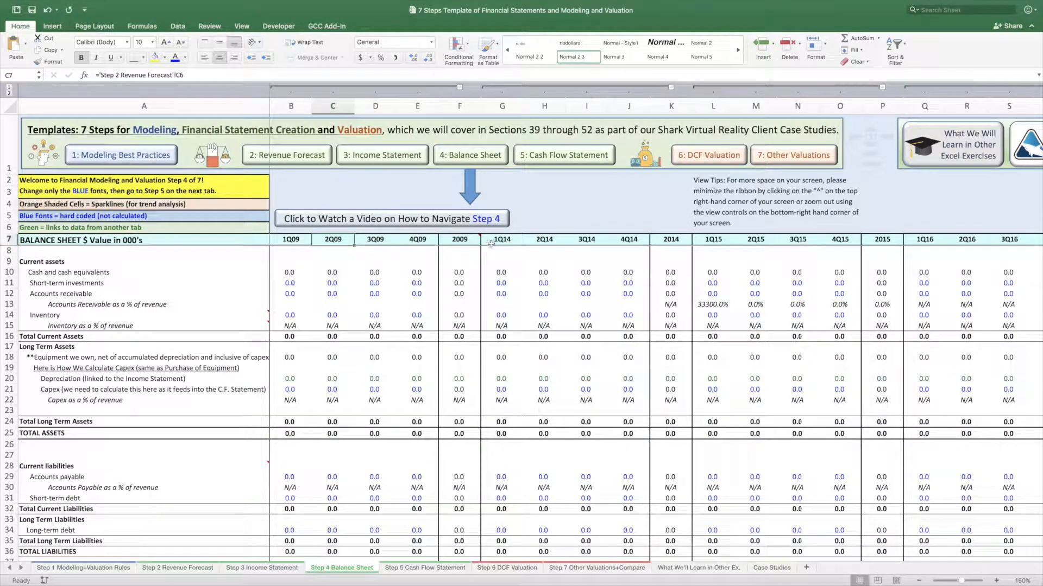
left_click(554, 155)
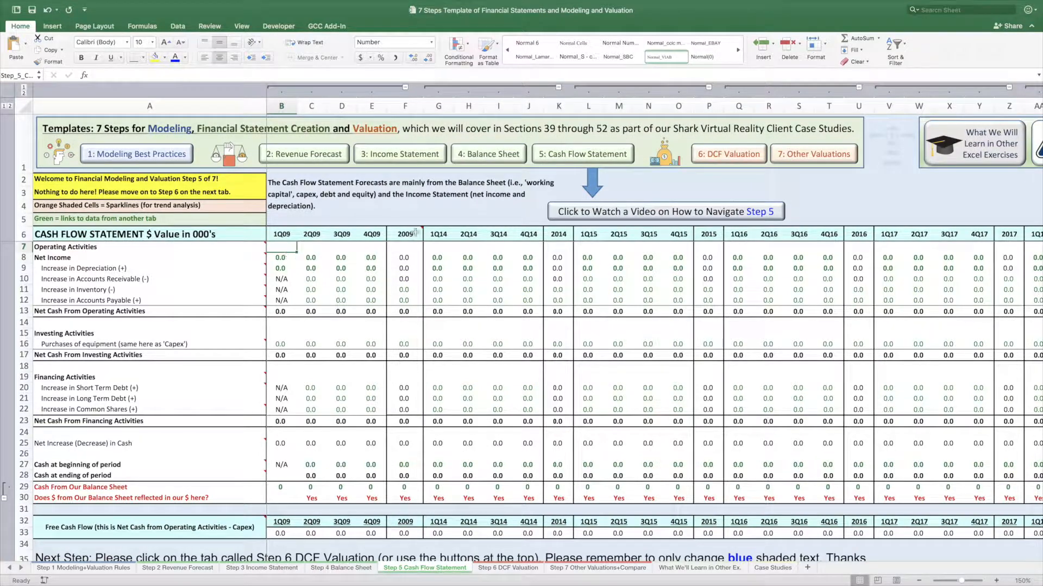
left_click(307, 158)
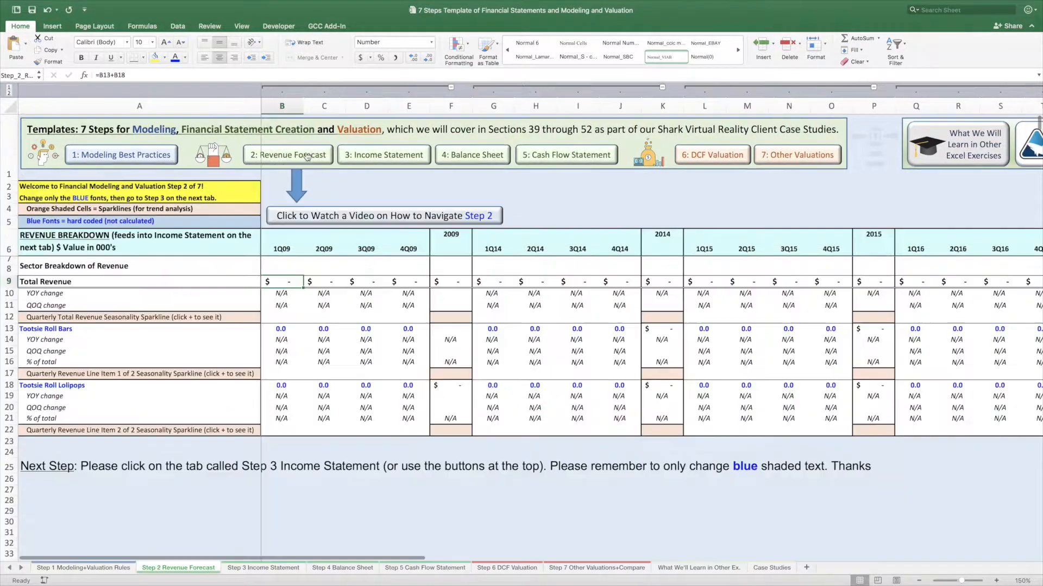
- Enter Tootsie Roll Bars revenue of 10, 20, 30 and 40 for 1Q09 through 4Q09 in B13 to E13
left_click(280, 330)
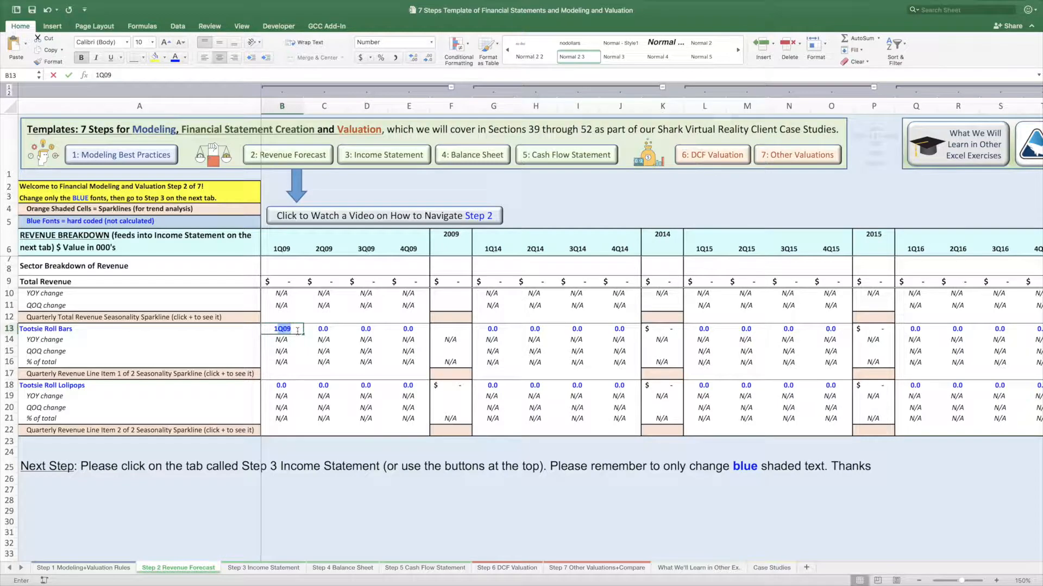
type("10-")
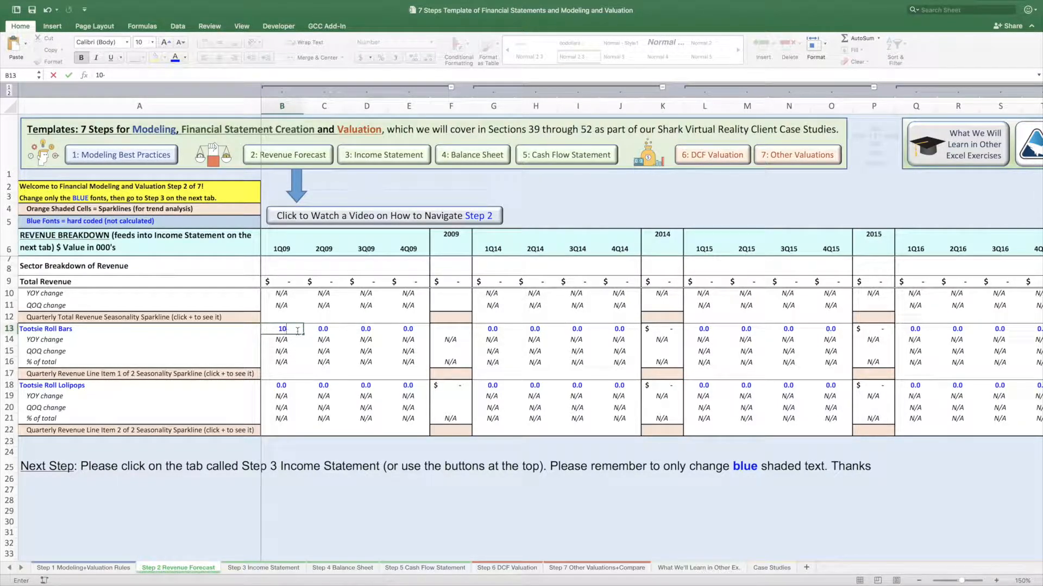
key("Tab")
type("209")
key("BackSpace")
key("Tab")
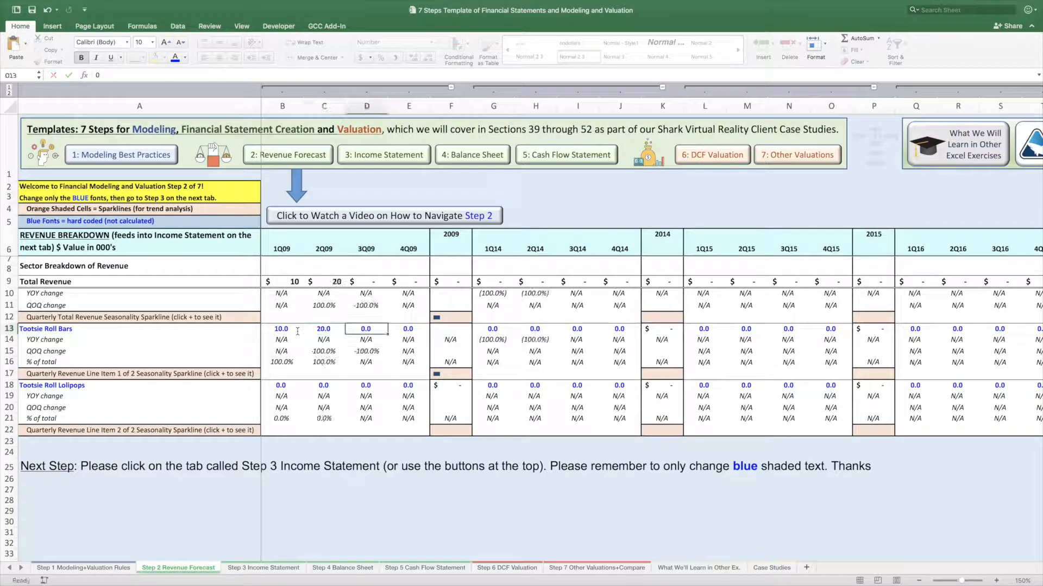
type("30")
key("Tab")
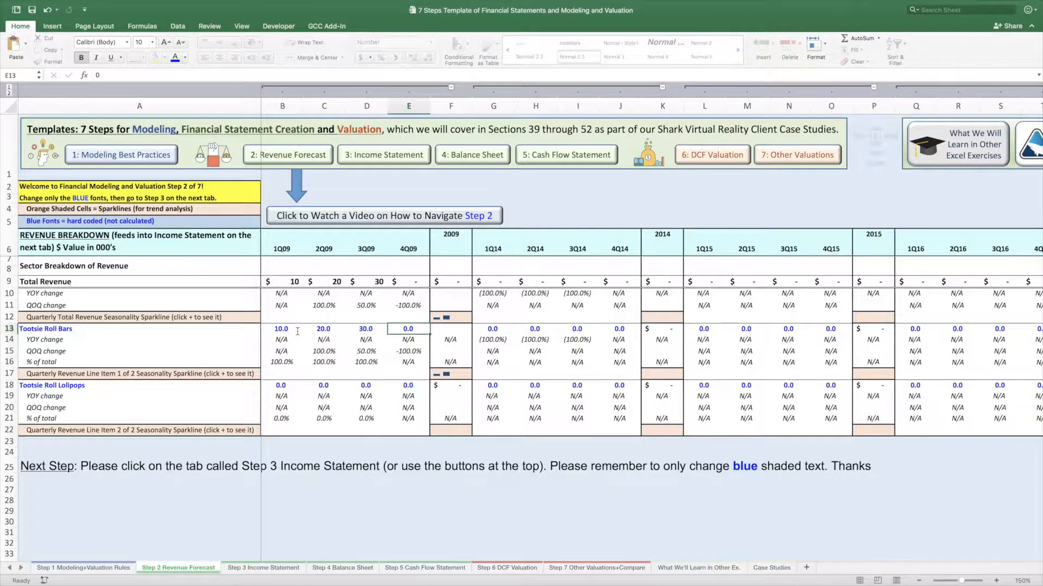
type("40")
key("Tab")
- Enter 35 as the Tootsie Roll Bars revenue for 1Q14 in G13
key("Tab")
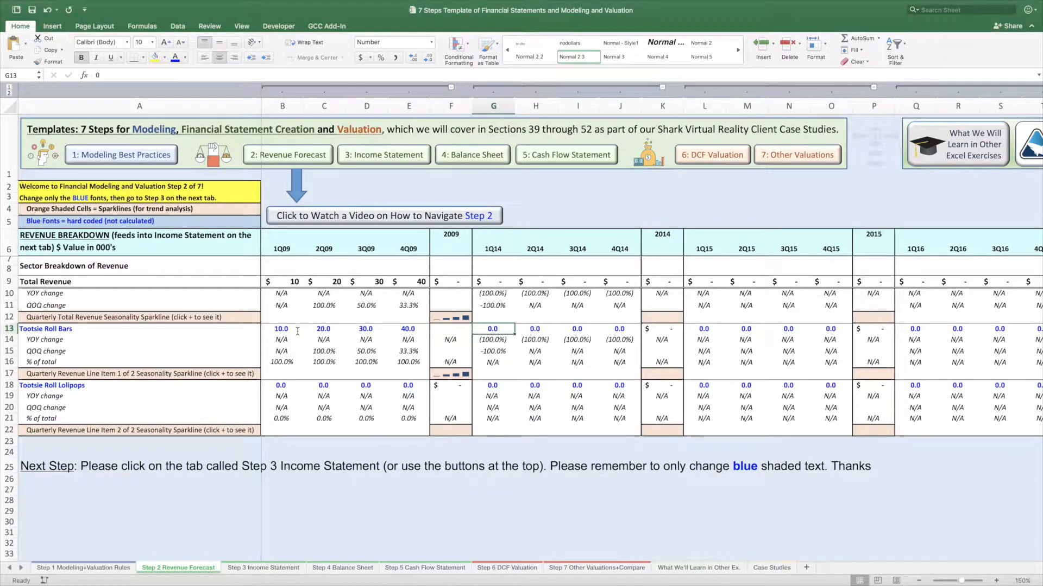
type("35")
key("Return")
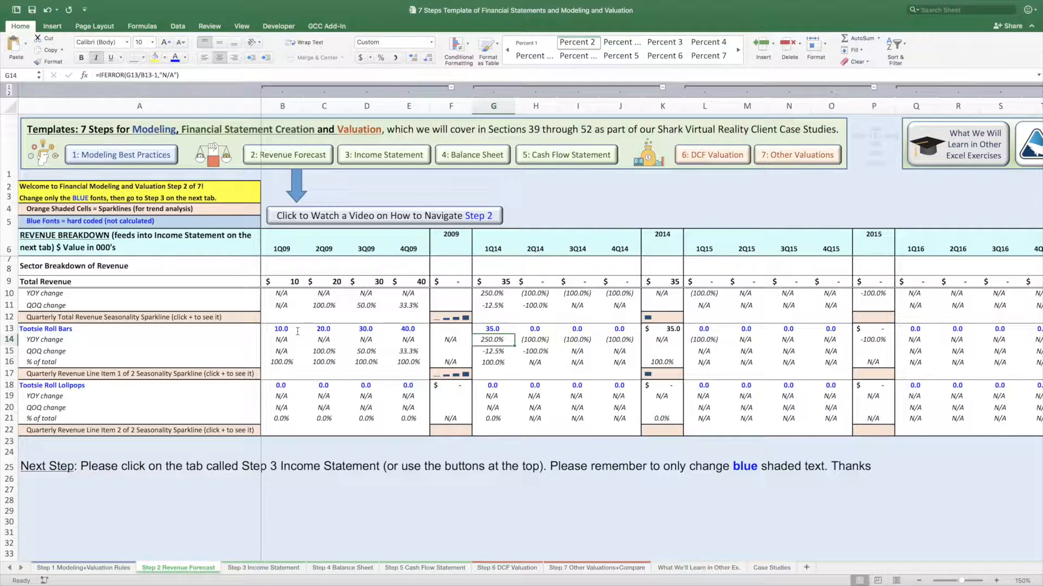
- Examine the 2009 quarterly Tootsie Roll Bars entries and the total revenue seasonality sparkline in F12
left_click(532, 330)
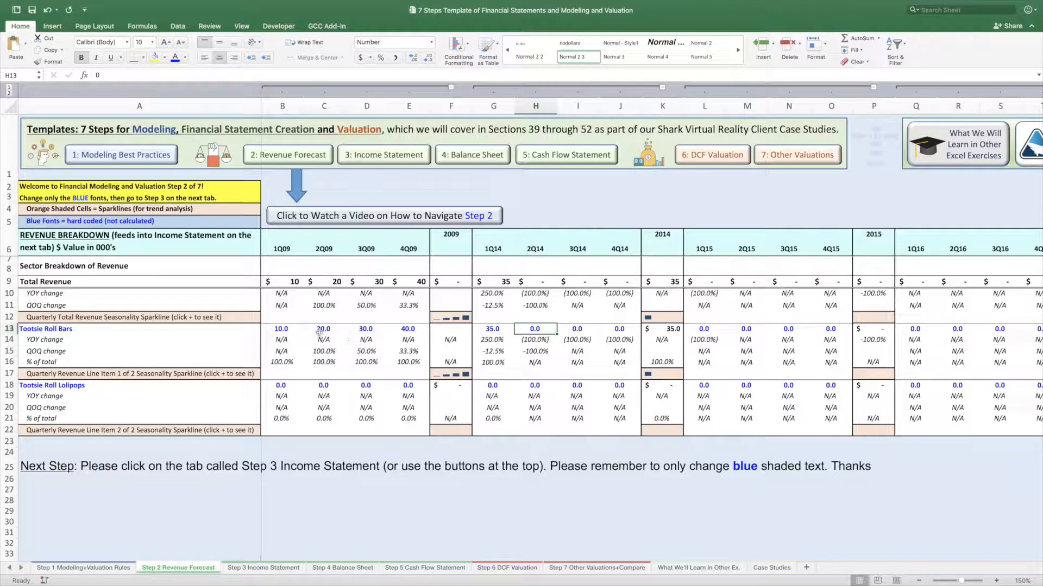
left_click_drag(282, 329, 407, 328)
left_click(446, 319)
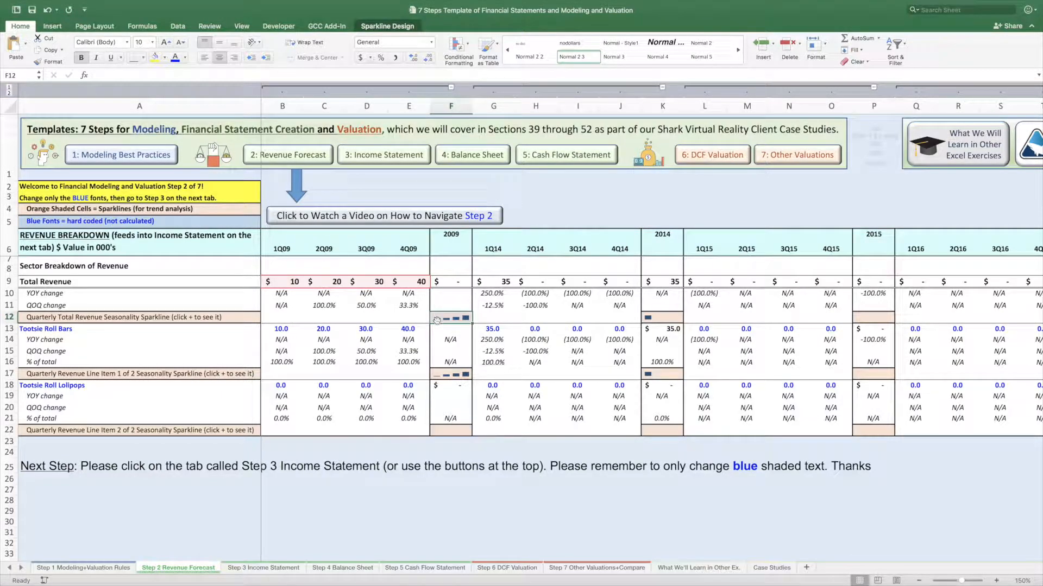
- Examine the Total Revenue cells for the four 2009 quarters in row 9 and the seasonality trend across them
left_click(407, 282)
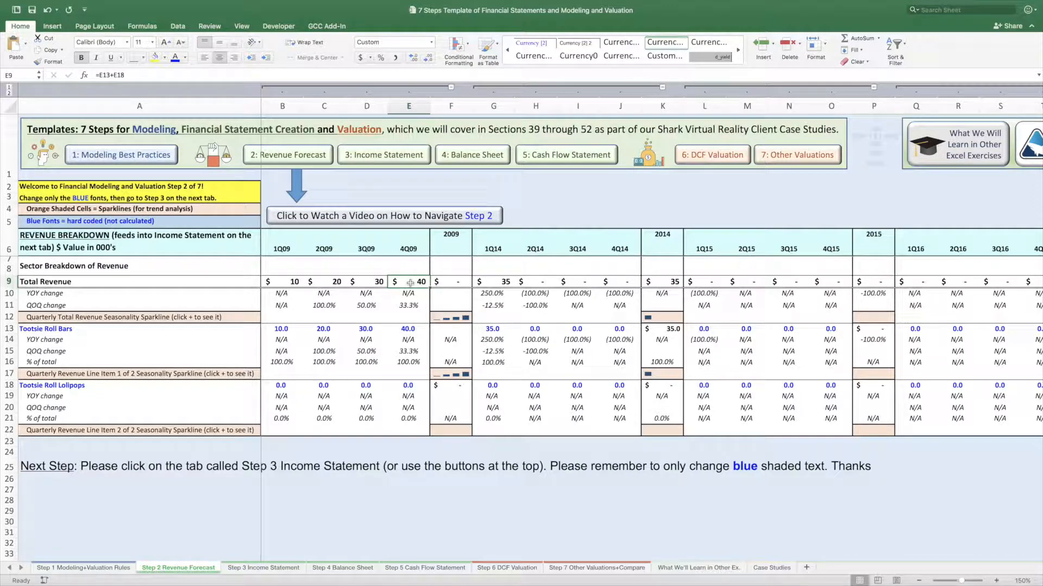
left_click(375, 281)
left_click(402, 280)
left_click(286, 282)
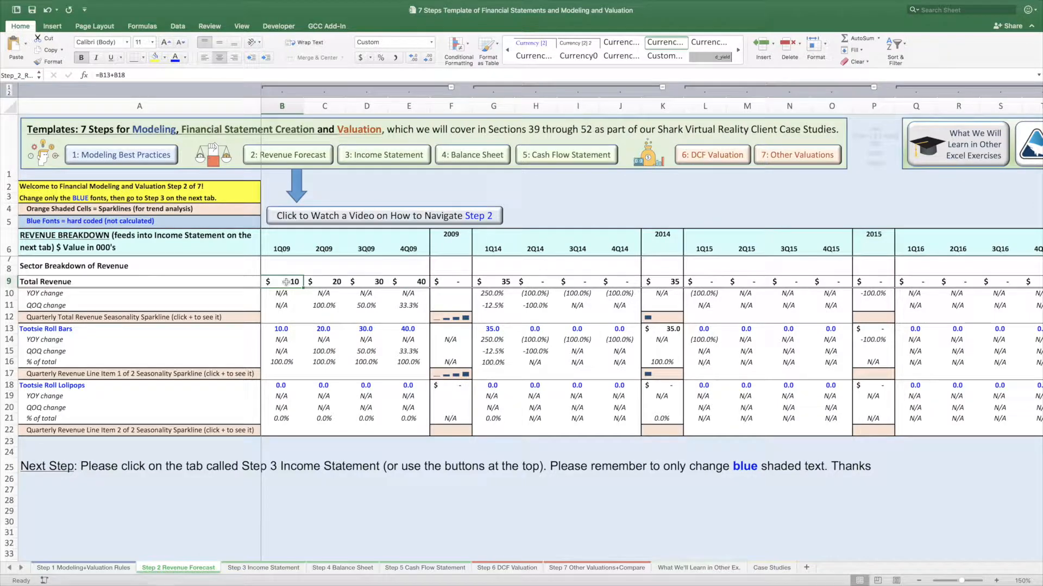
left_click(410, 281)
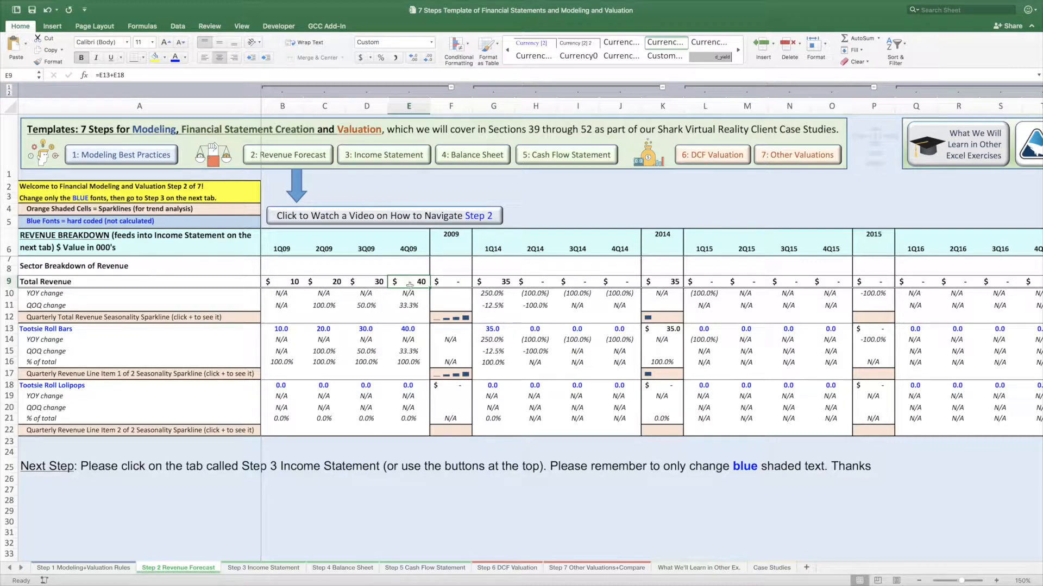
left_click(280, 283)
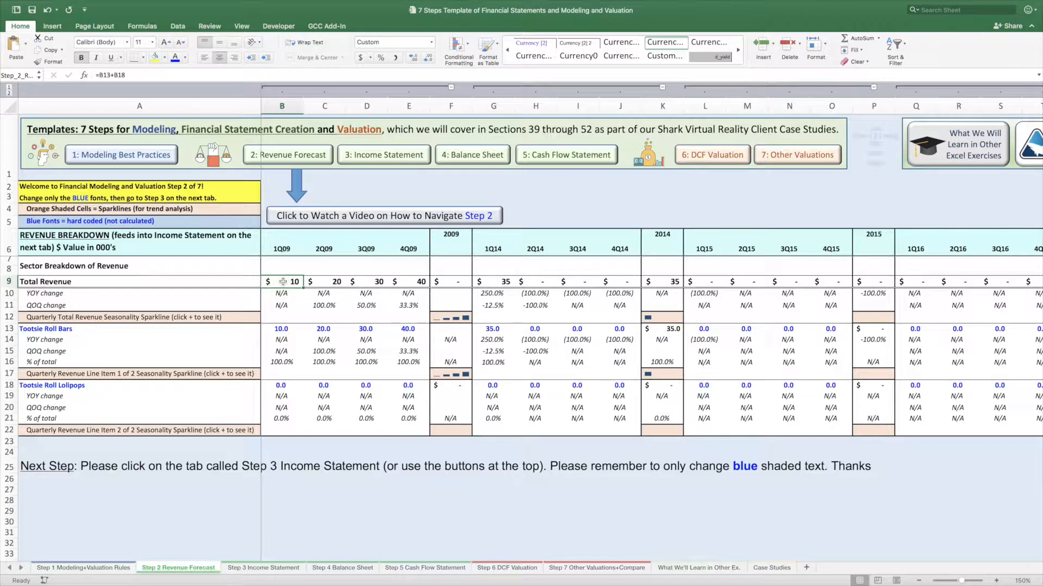
left_click(316, 281)
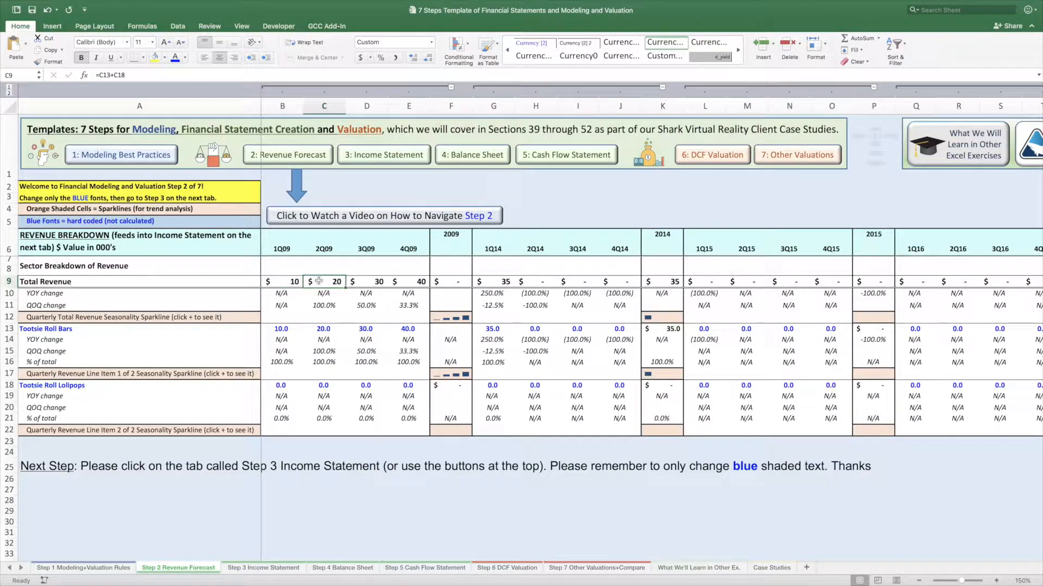
left_click(369, 282)
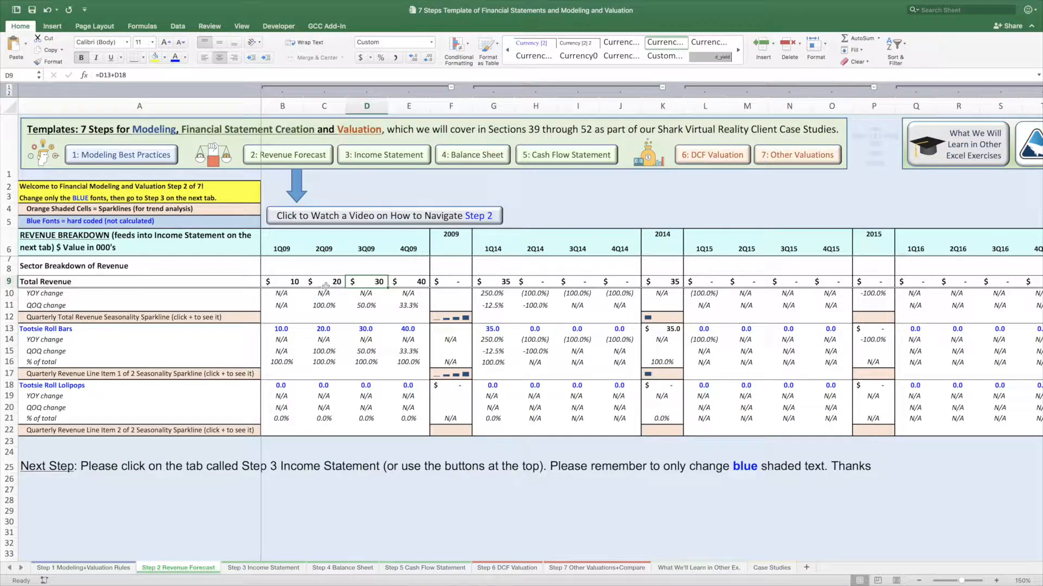
left_click(405, 280)
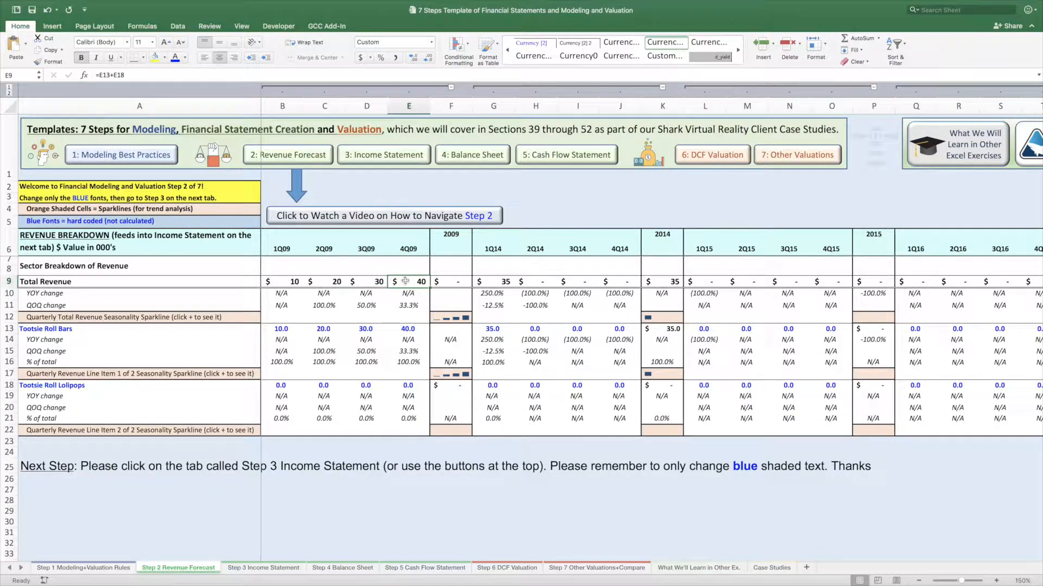
- Compare the Tootsie Roll Bars revenue of the 2009 quarters with 1Q14 in row 13
left_click(490, 326)
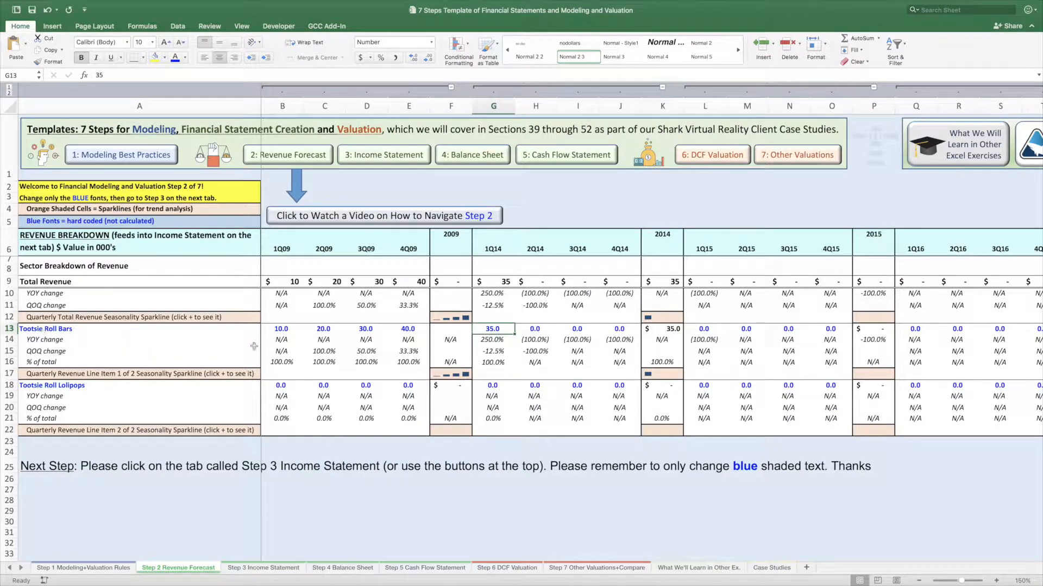
left_click(278, 330)
left_click(315, 330)
left_click(409, 330)
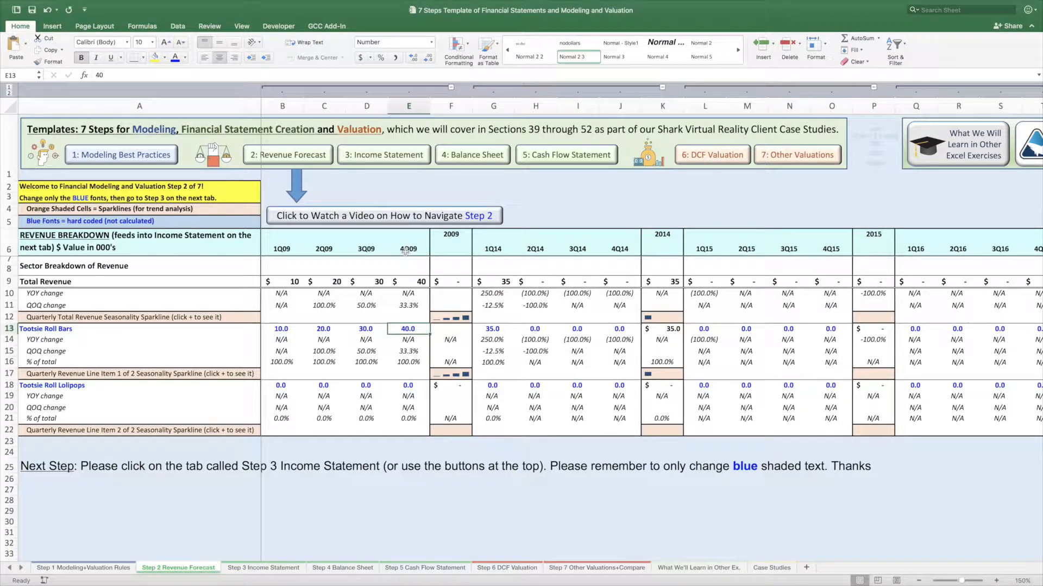
left_click(500, 330)
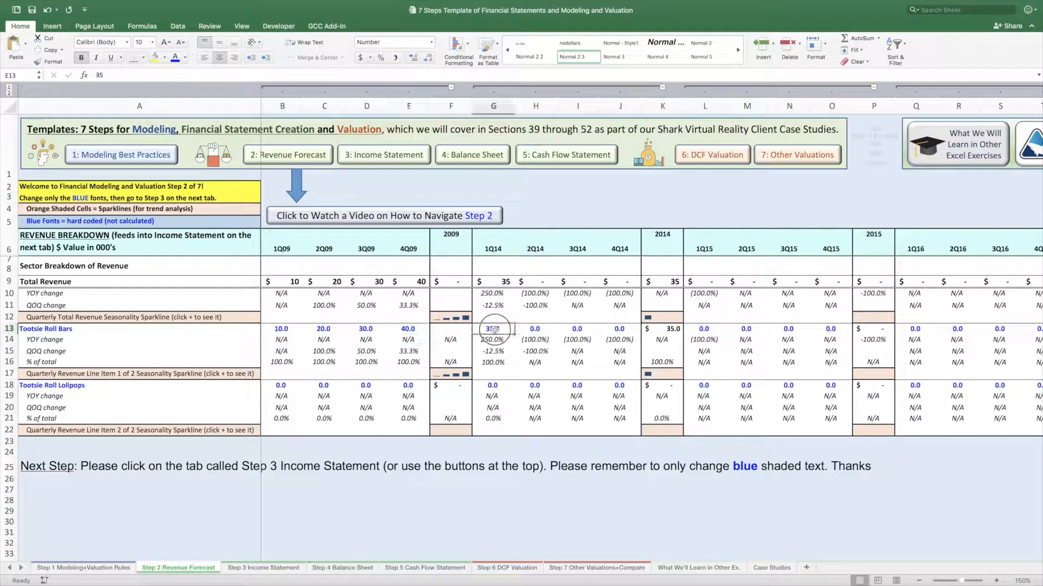
- Inspect the Tootsie Roll Bars QOQ change formulas in row 15 and the 1Q14 YOY change formula in G14 without editing them
double_click(499, 351)
key("Escape")
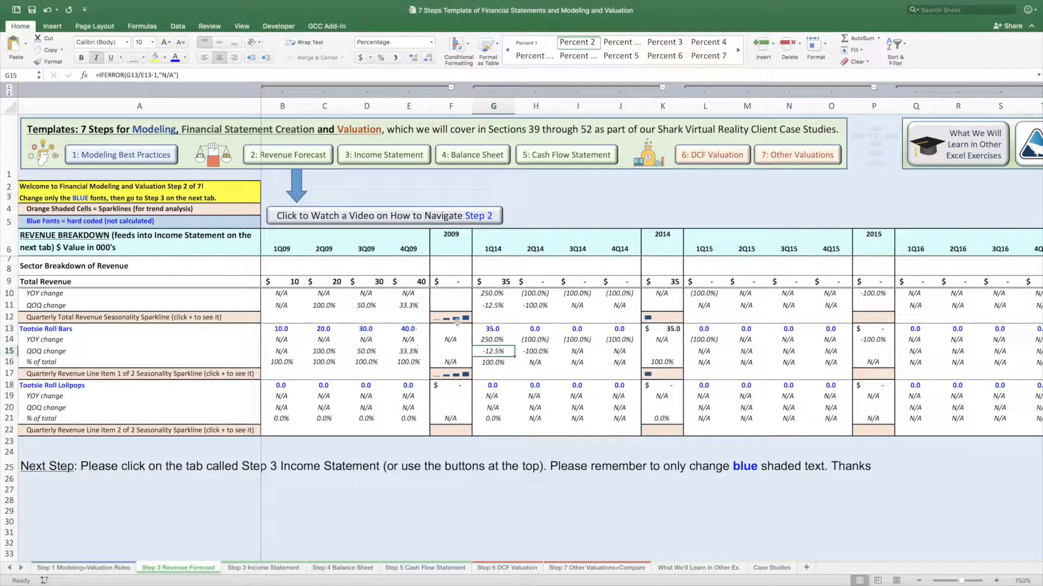
left_click(322, 351)
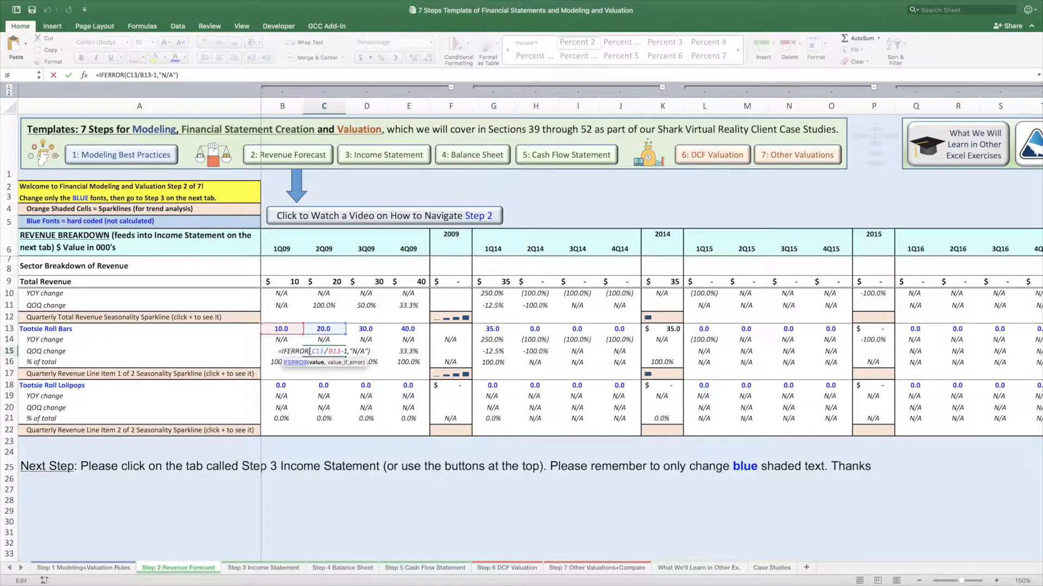
double_click(372, 353)
key("Escape")
double_click(409, 352)
key("Escape")
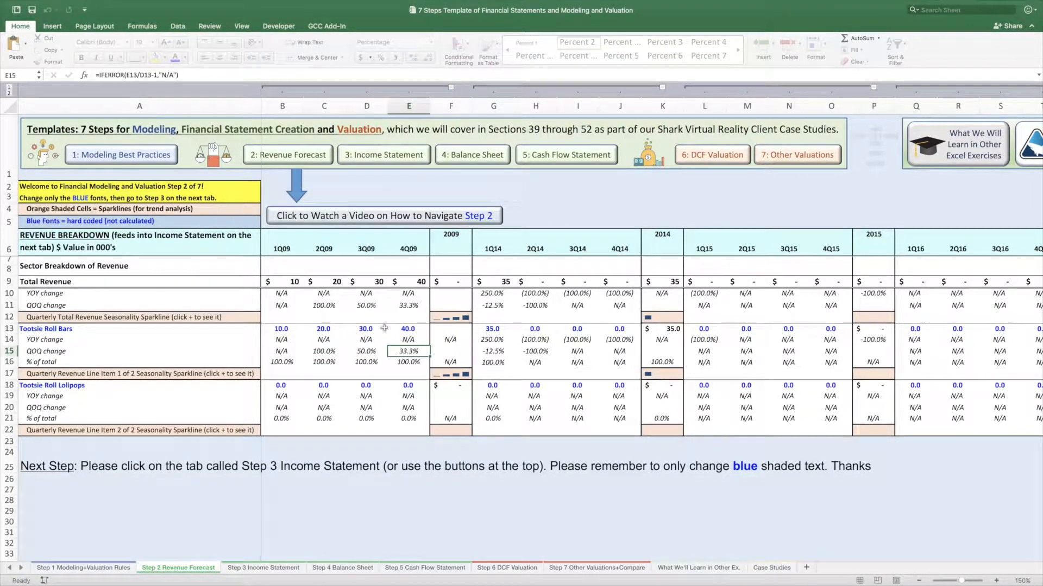
double_click(492, 352)
key("Escape")
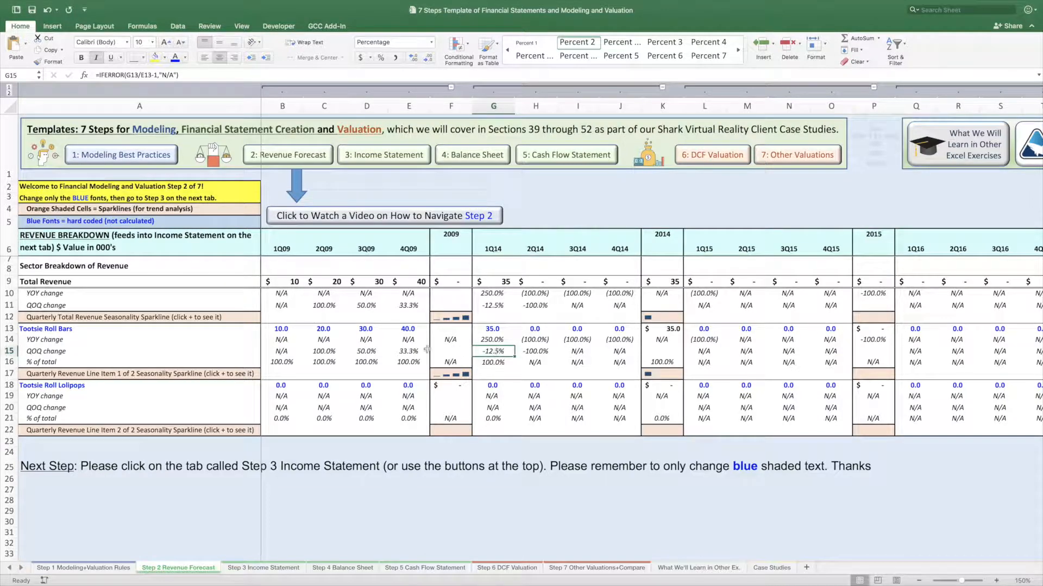
double_click(491, 340)
key("Escape")
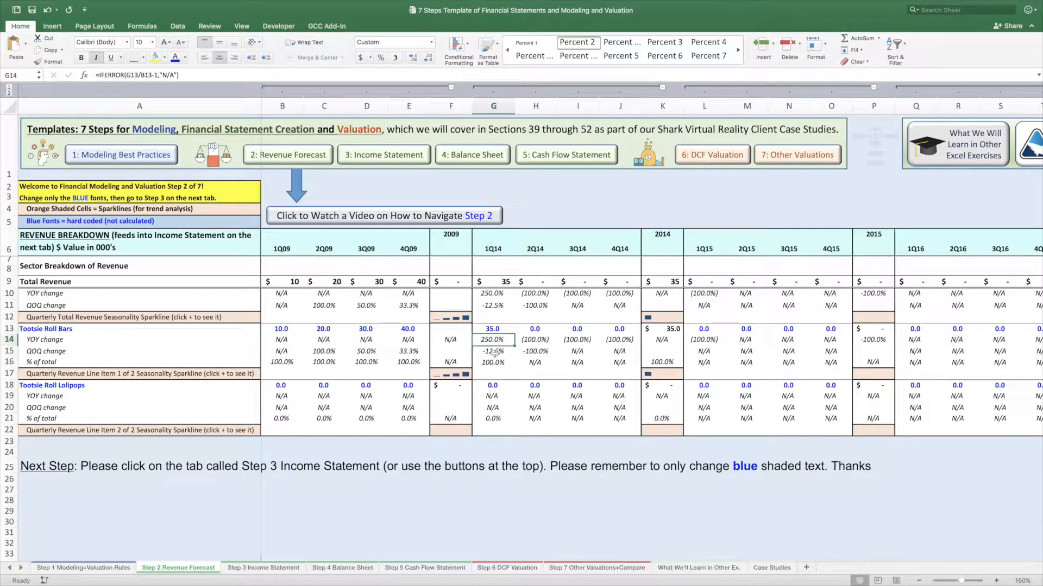
- Enter Tootsie Roll Bars revenue of 40 for 2Q14, 50 for 3Q14 and 60 for 4Q14 in row 13
left_click(522, 330)
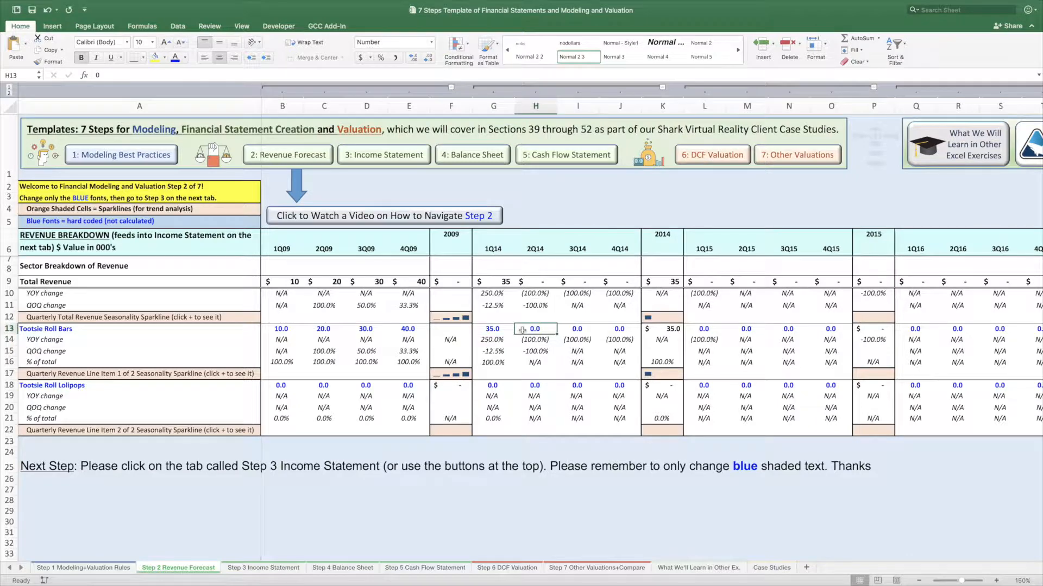
type("40")
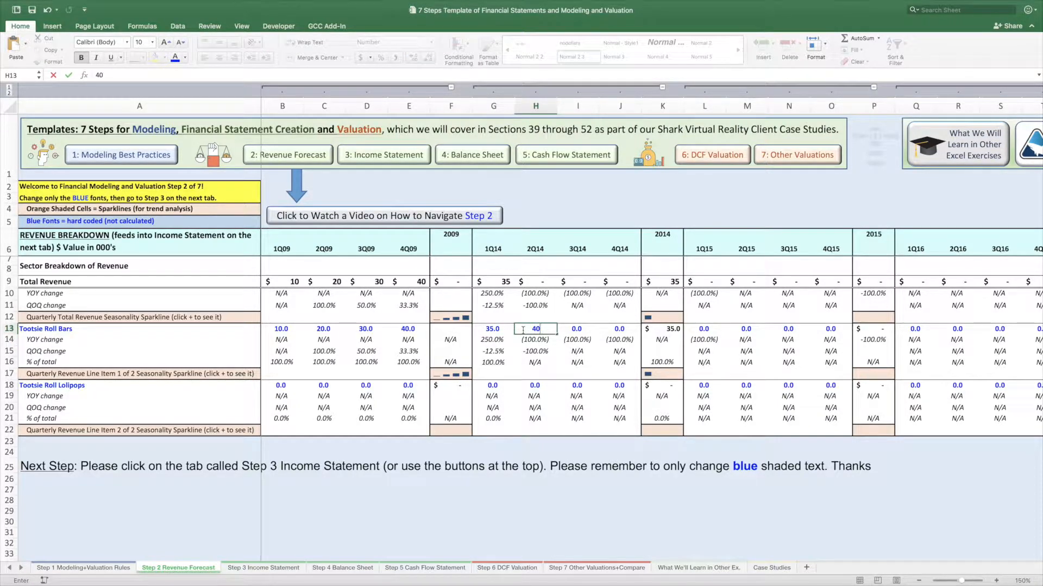
key("Tab")
type("50")
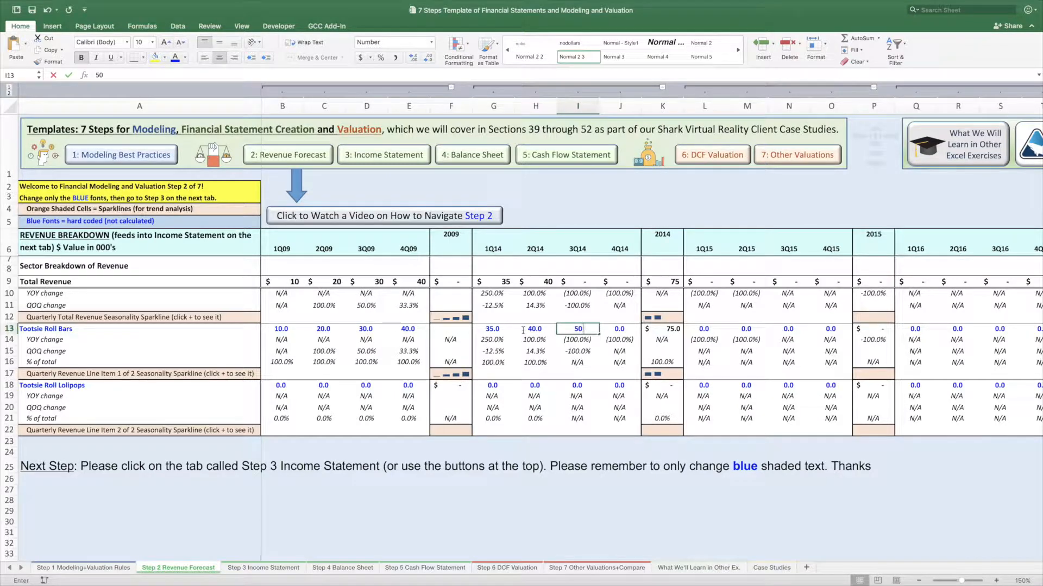
key("Tab")
type("60")
key("Return")
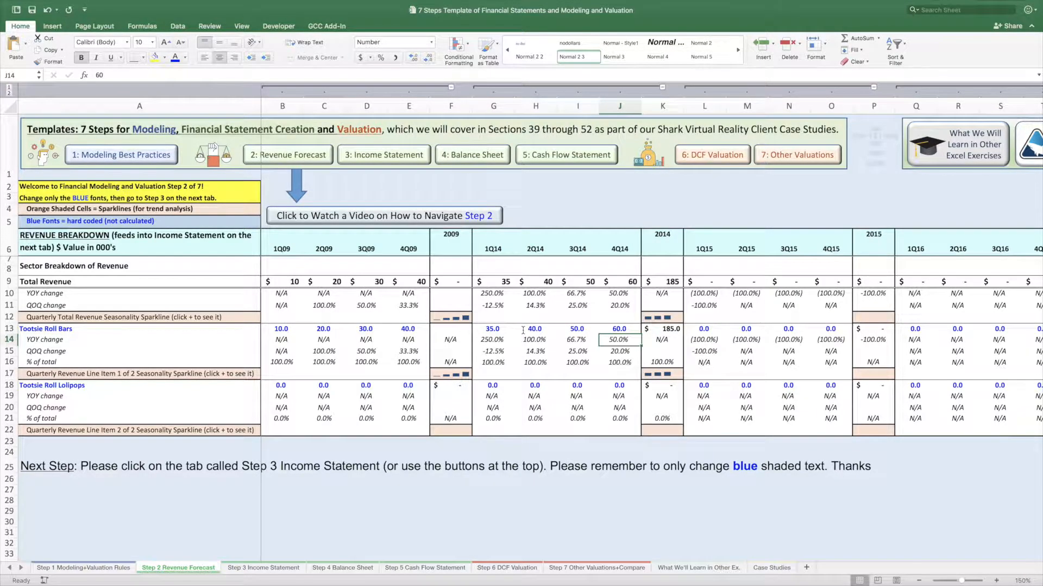
- Enter 45 as the Tootsie Roll Bars revenue for 1Q15 in L13
scroll(592, 351, "right", 1)
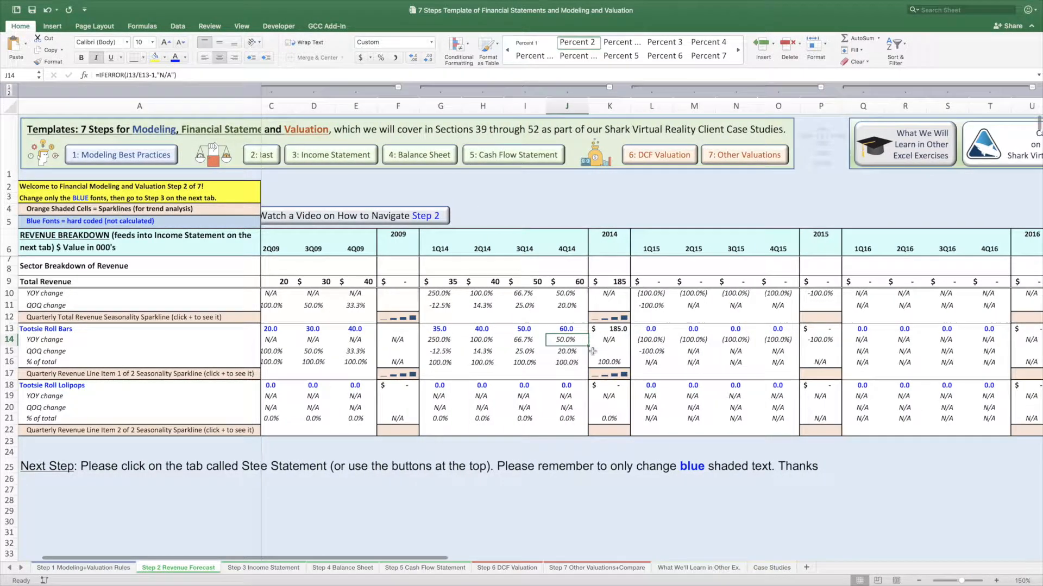
scroll(593, 351, "right", 1)
left_click(619, 329)
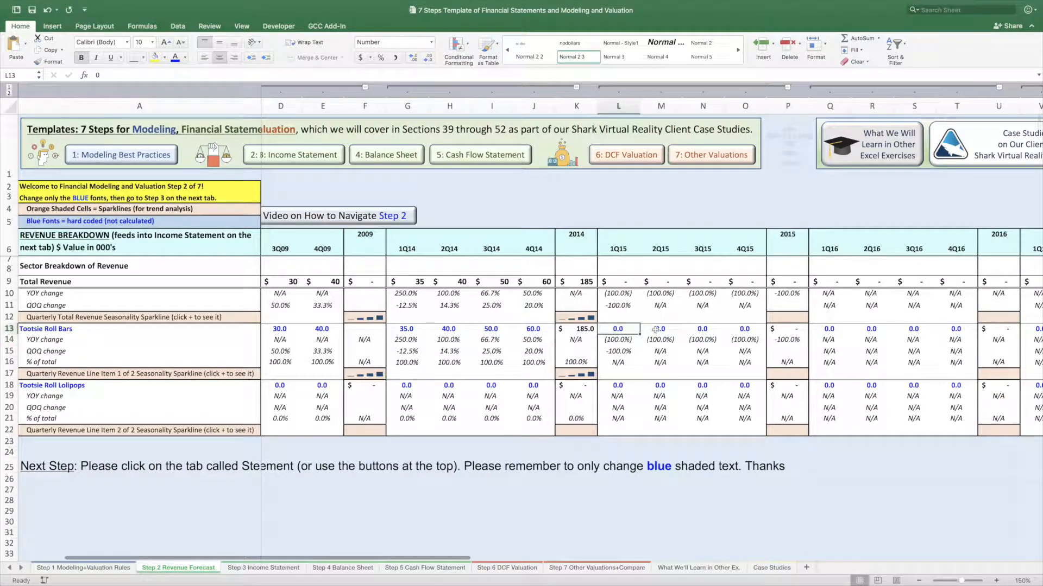
type("458")
key("Return")
key("Up")
type("45")
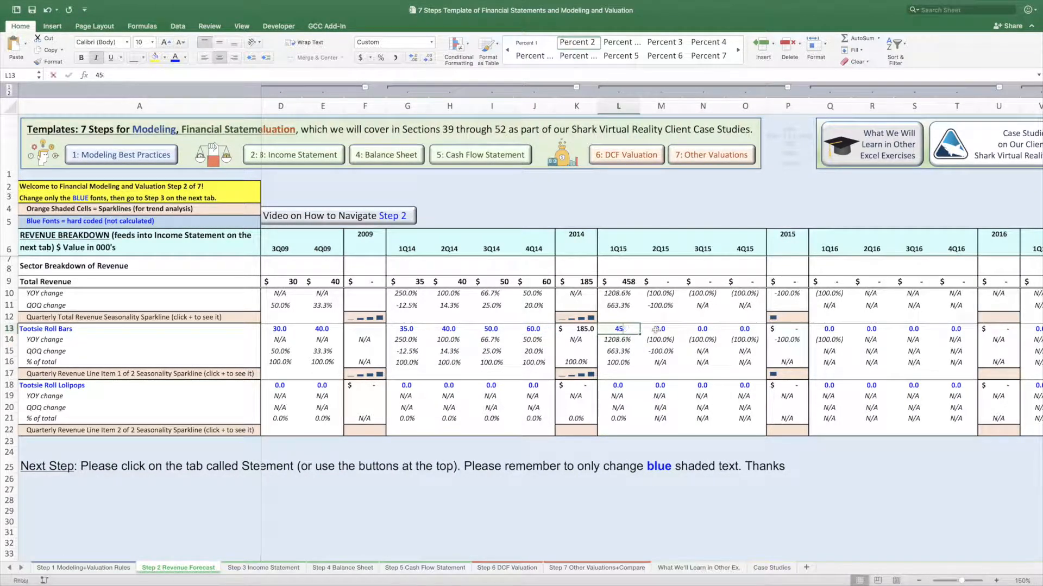
key("Return")
- Inspect the Tootsie Roll Bars QOQ change formula for 1Q15 in L15 without editing it
double_click(620, 351)
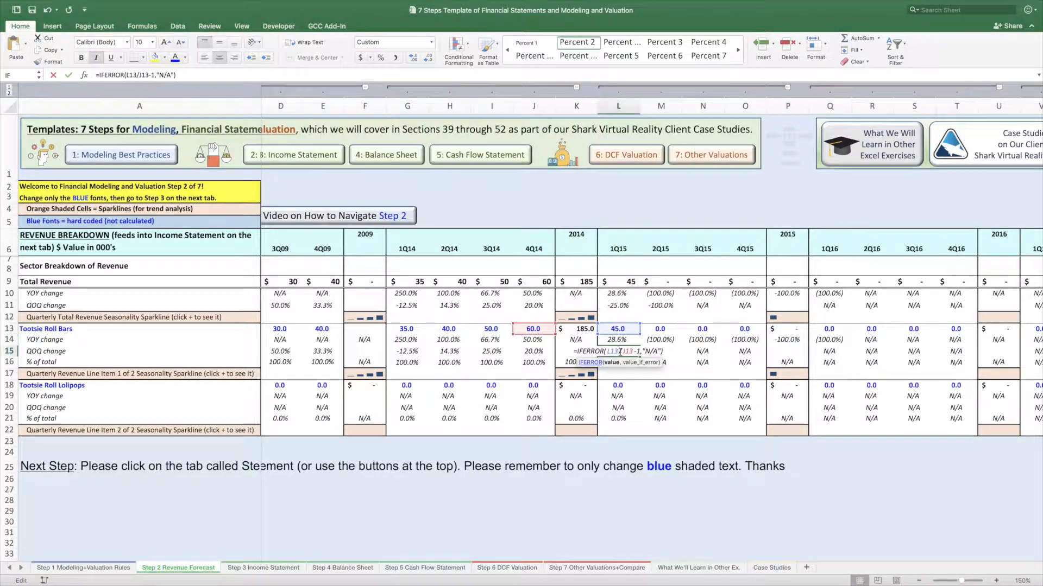
key("Escape")
double_click(623, 352)
key("Escape")
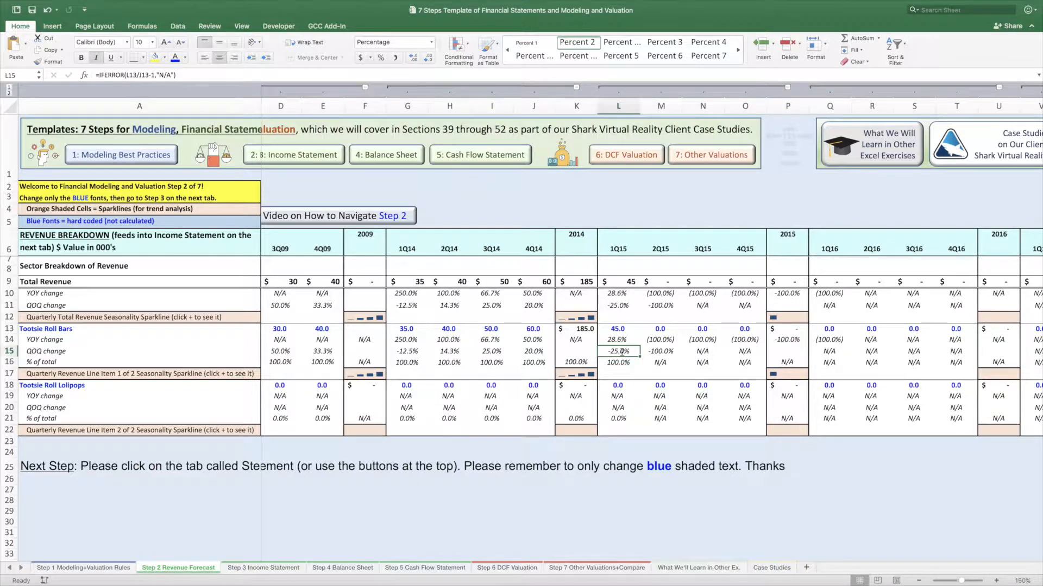
- Compare the total revenue seasonality sparklines for 2014 in K12 and 2009 in F12
scroll(463, 358, "left", 2)
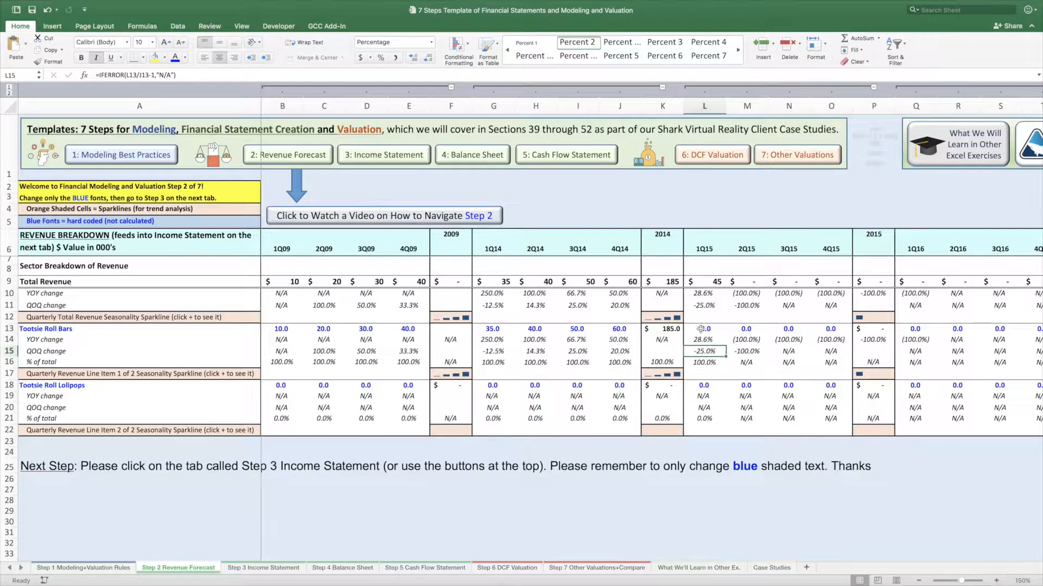
left_click(660, 318)
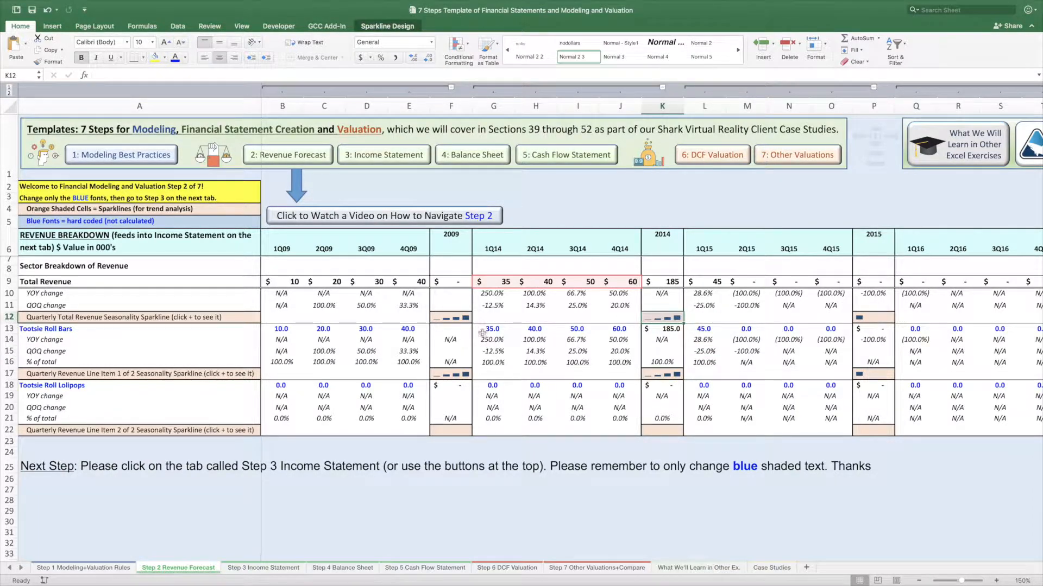
left_click(440, 320)
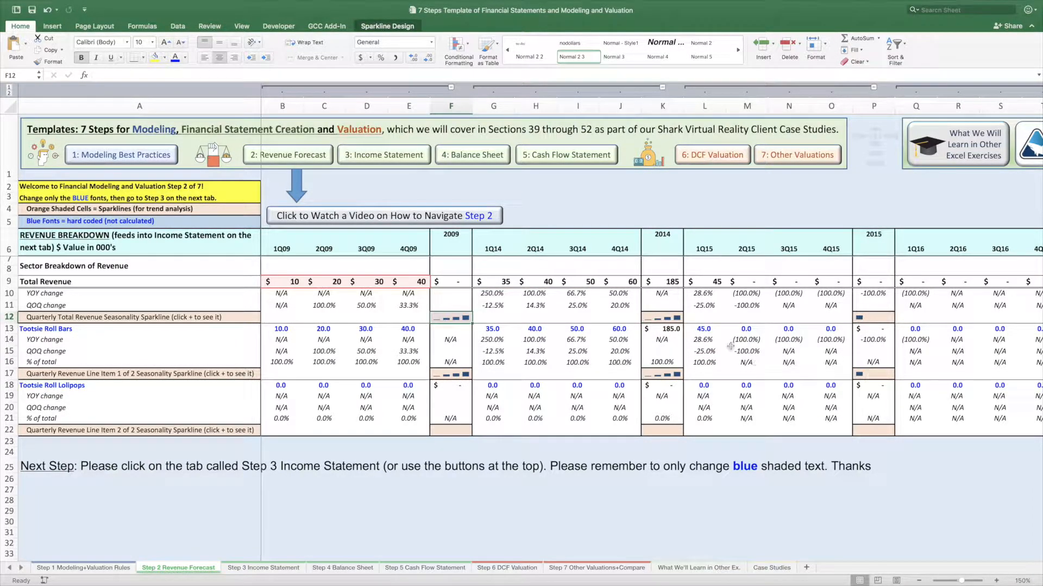
- Collapse the quarterly column groups so the 2013 - 2022 Annual TREND Sparklines use only annual columns
scroll(710, 343, "right", 12)
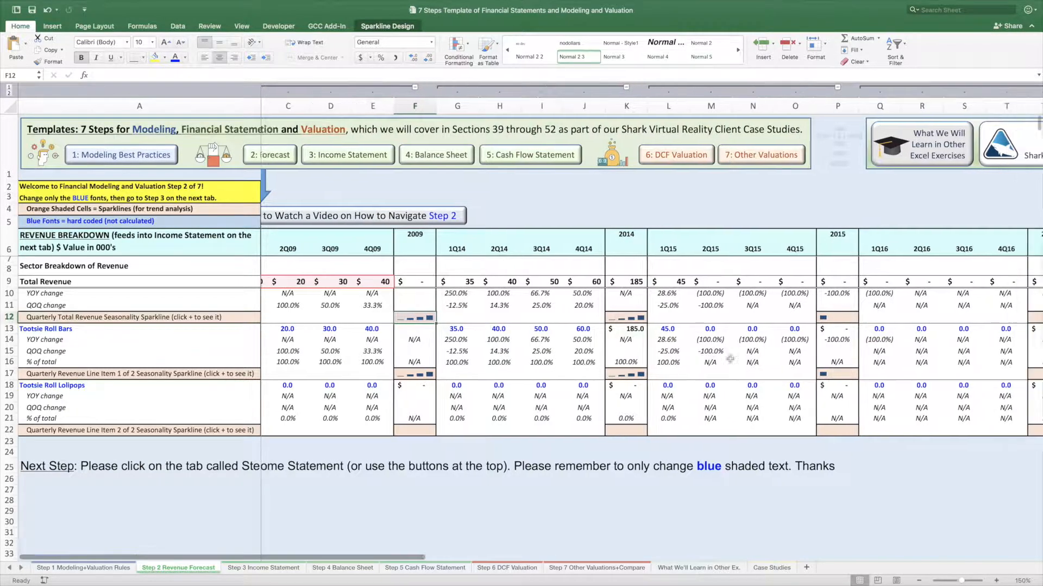
scroll(730, 359, "right", 15)
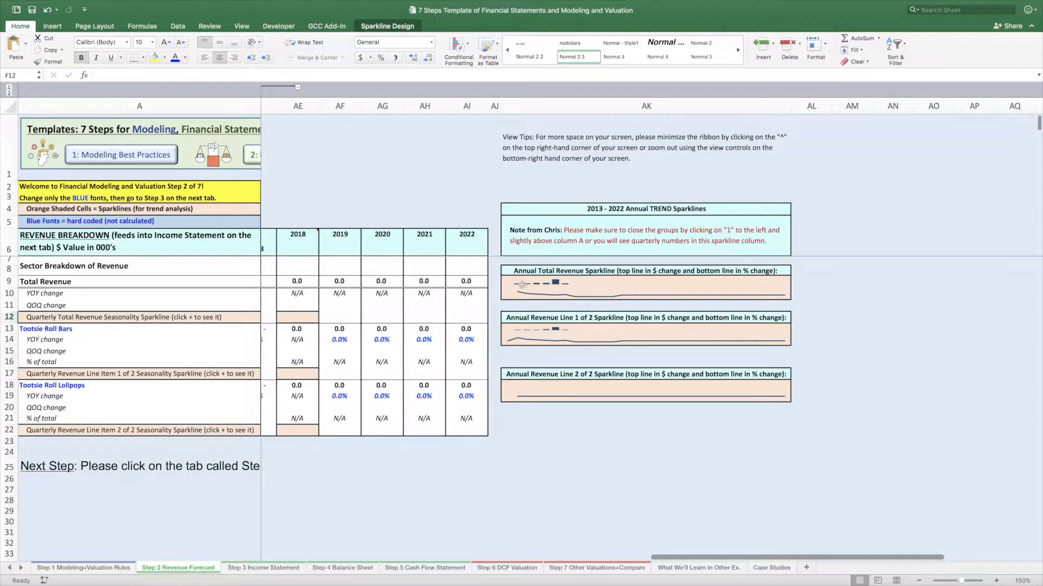
scroll(579, 361, "left", 4)
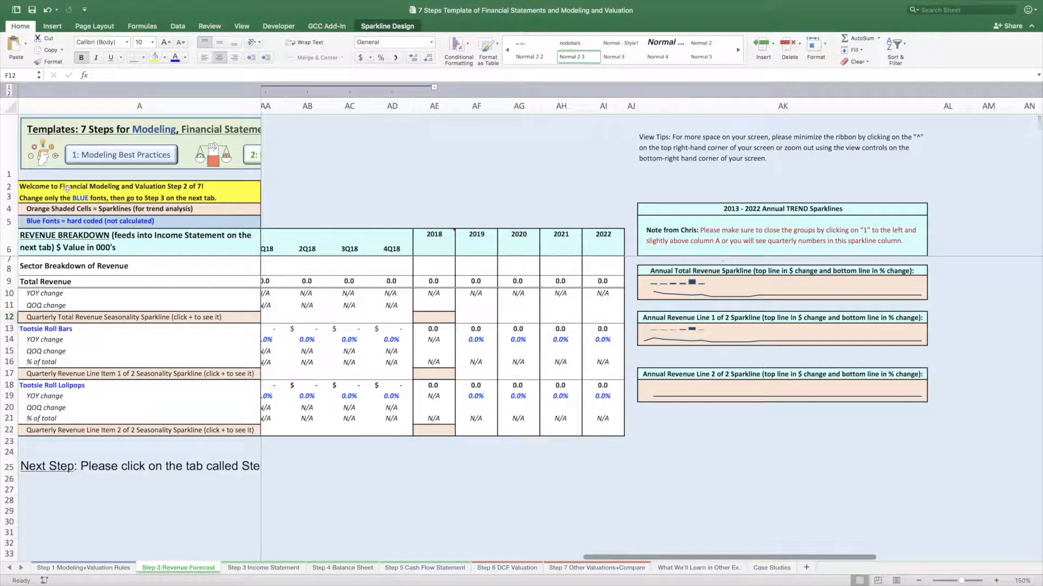
left_click(8, 89)
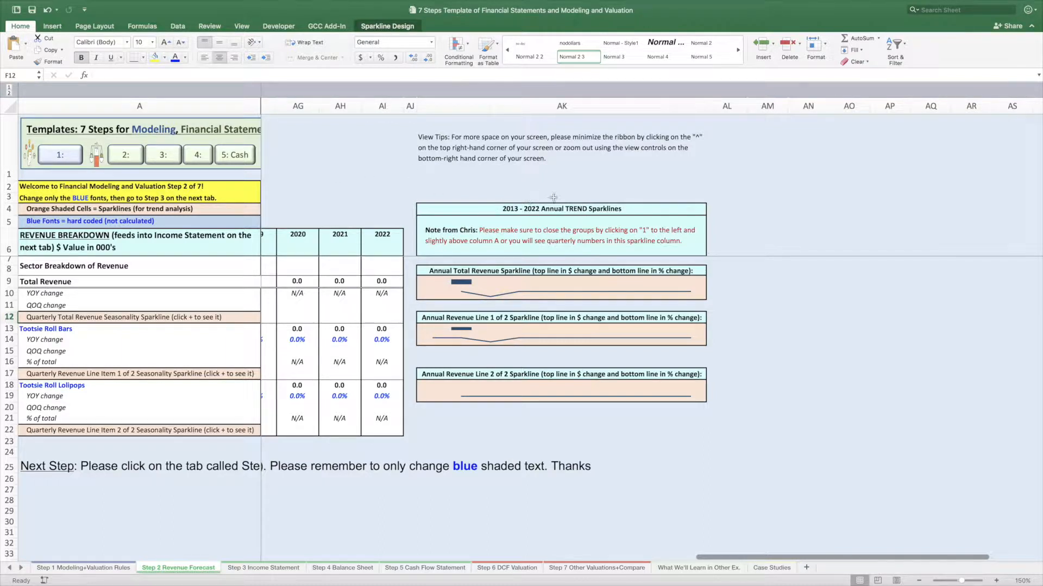
- Examine the Annual Total Revenue sparklines for dollar change in AK9 and percentage change in AK10
left_click(457, 282)
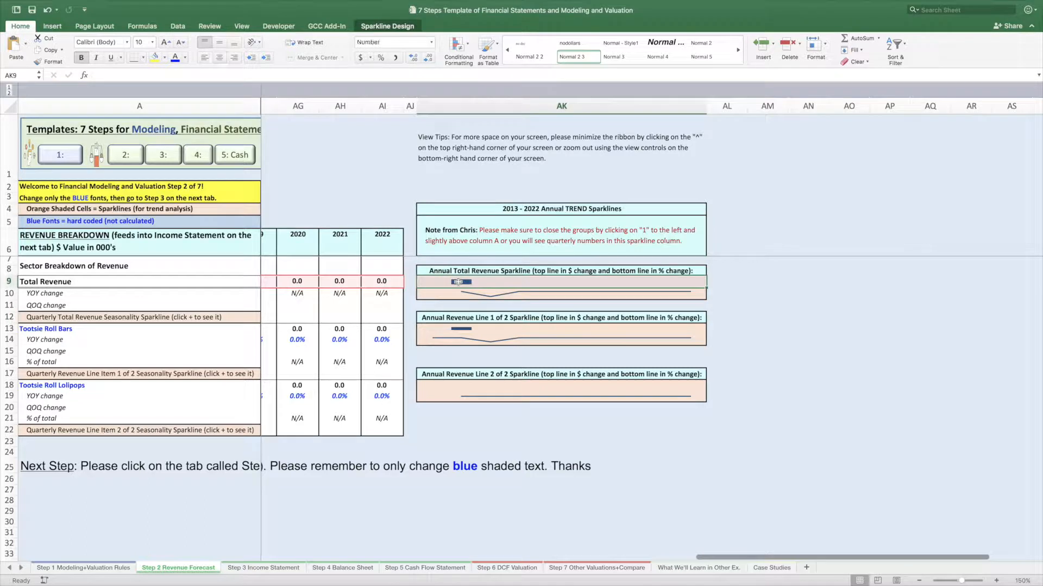
left_click(481, 295)
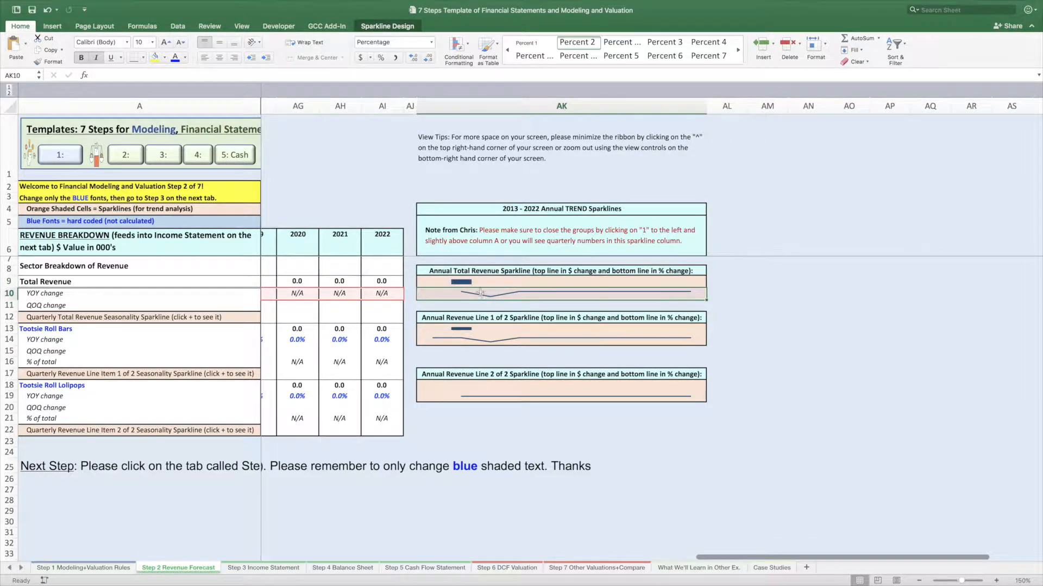
left_click(467, 282)
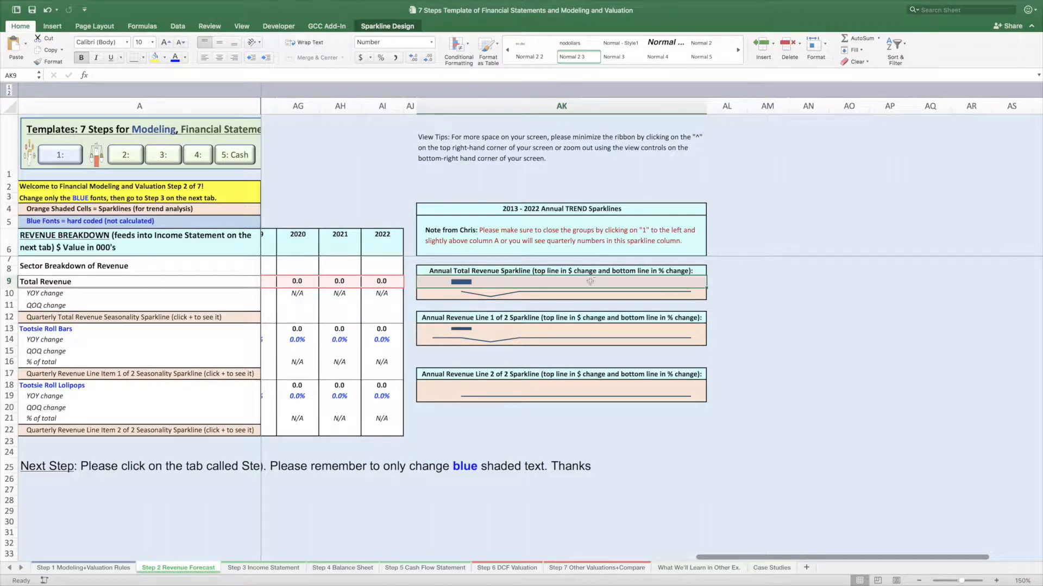
left_click(474, 297)
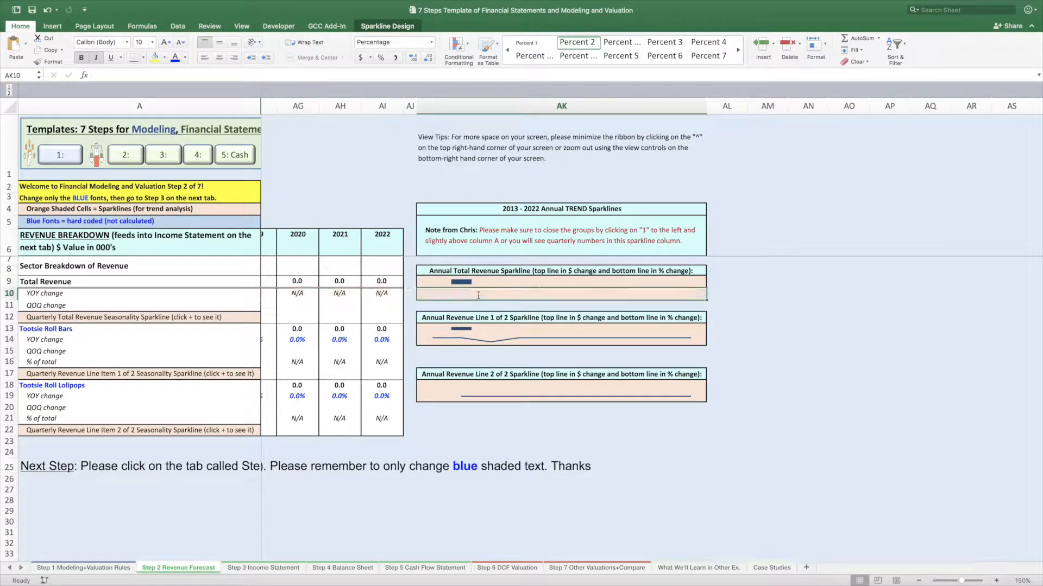
double_click(478, 295)
key("Escape")
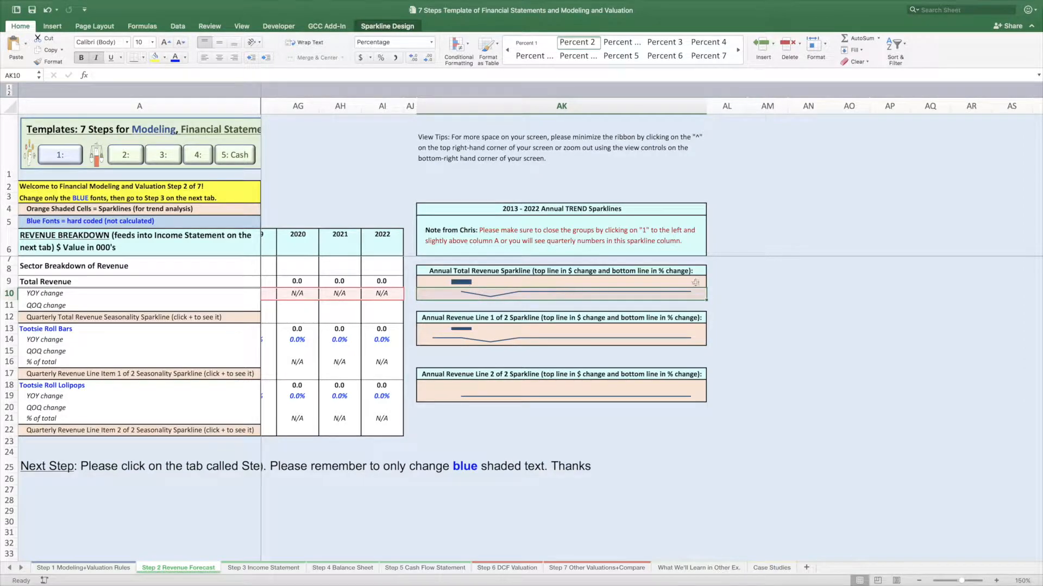
key("Escape")
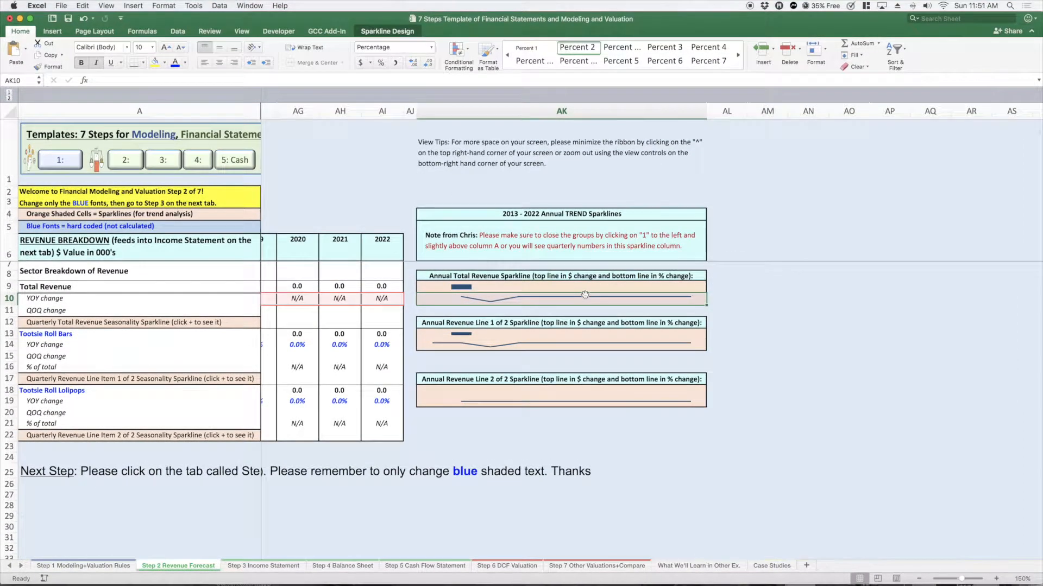
left_click(30, 19)
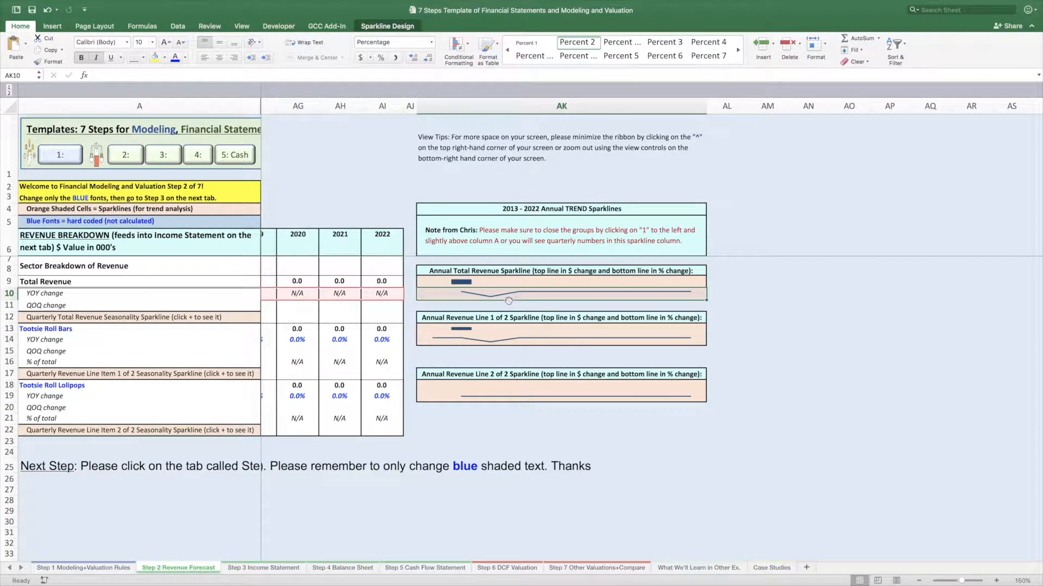
- Return to the annual revenue columns and expand all the quarterly column groups
scroll(475, 303, "left", 3)
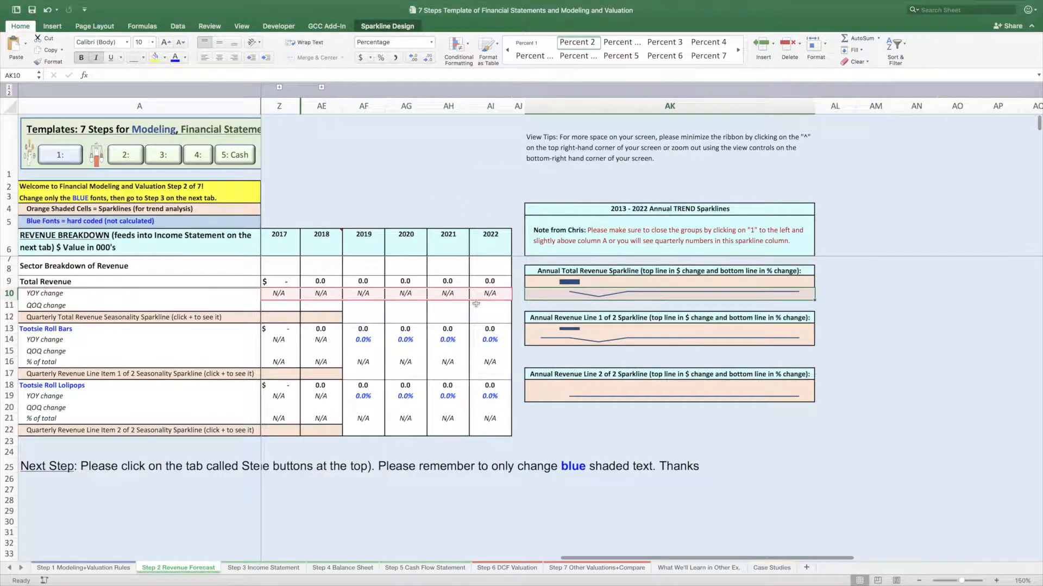
scroll(475, 303, "left", 4)
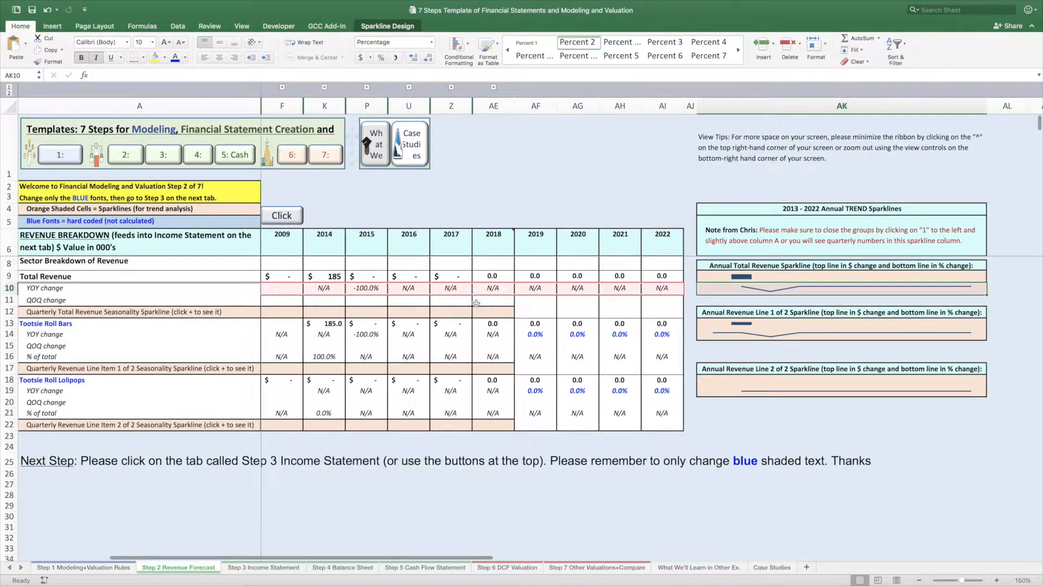
left_click(9, 94)
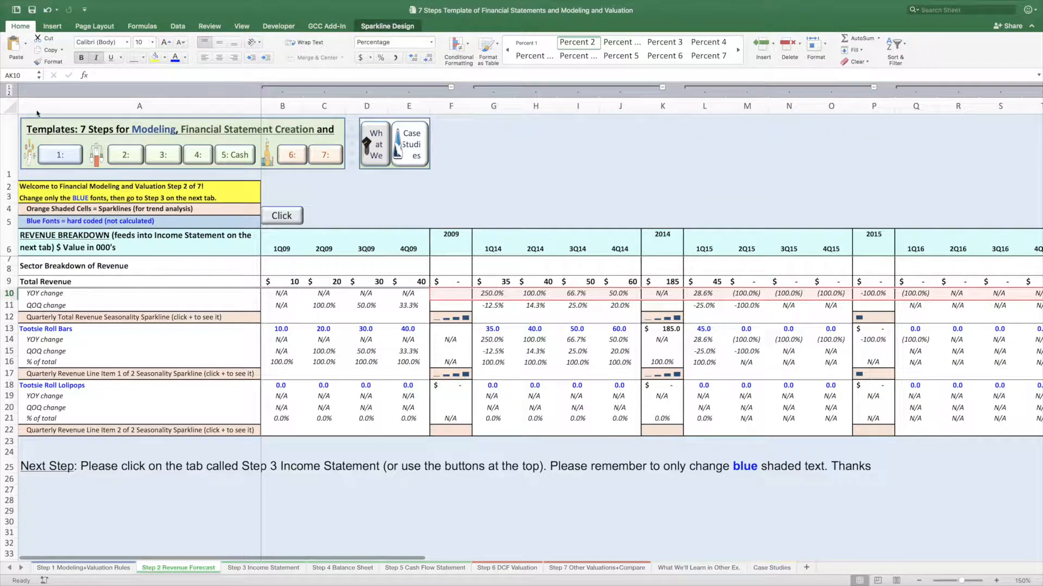
left_click(416, 297)
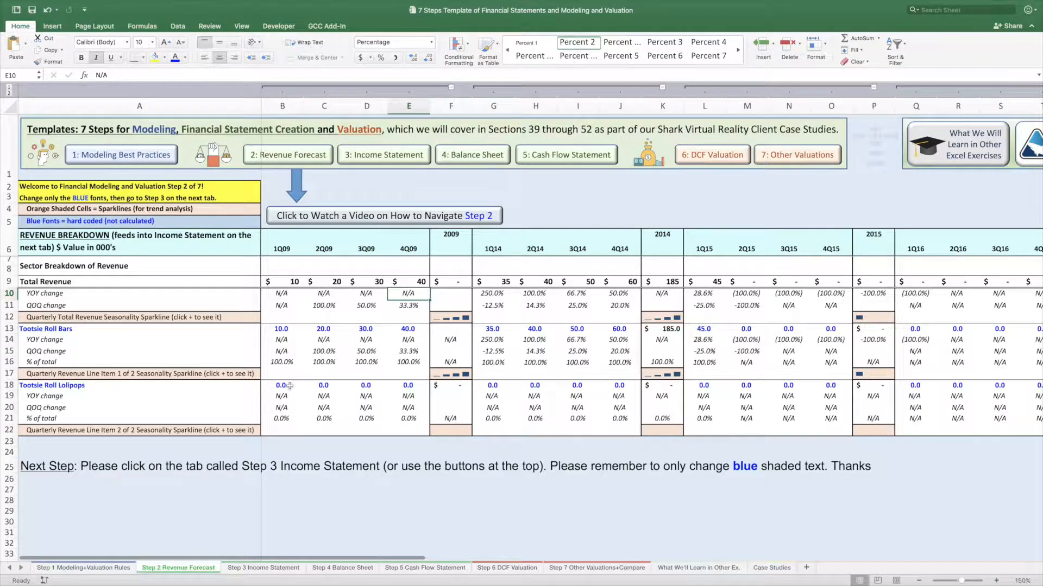
- Set the 1Q09 Tootsie Roll Lolipops revenue in B18 to half of the Bars revenue with =B13*0.5
left_click(290, 386)
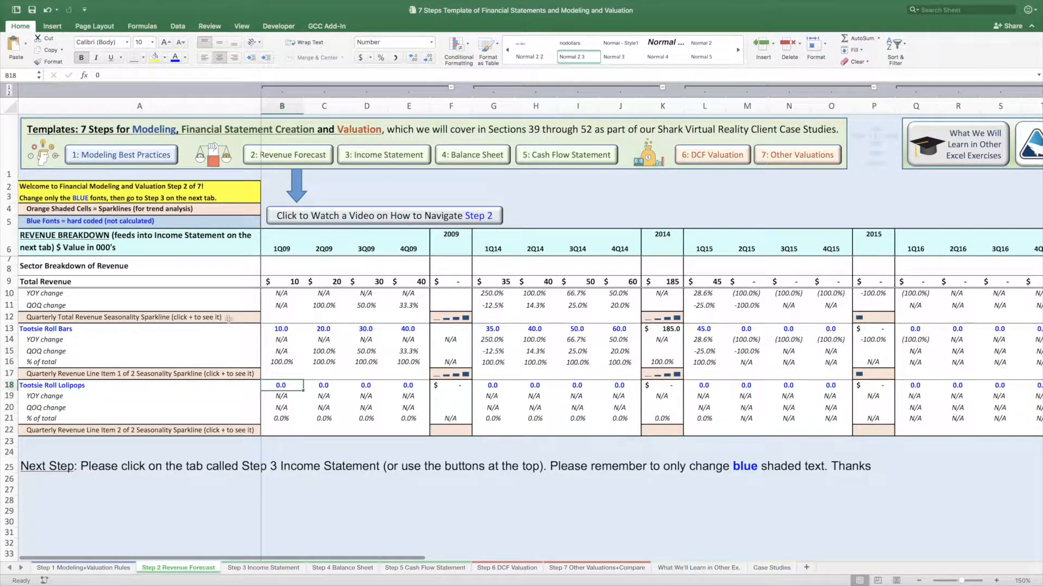
type("=")
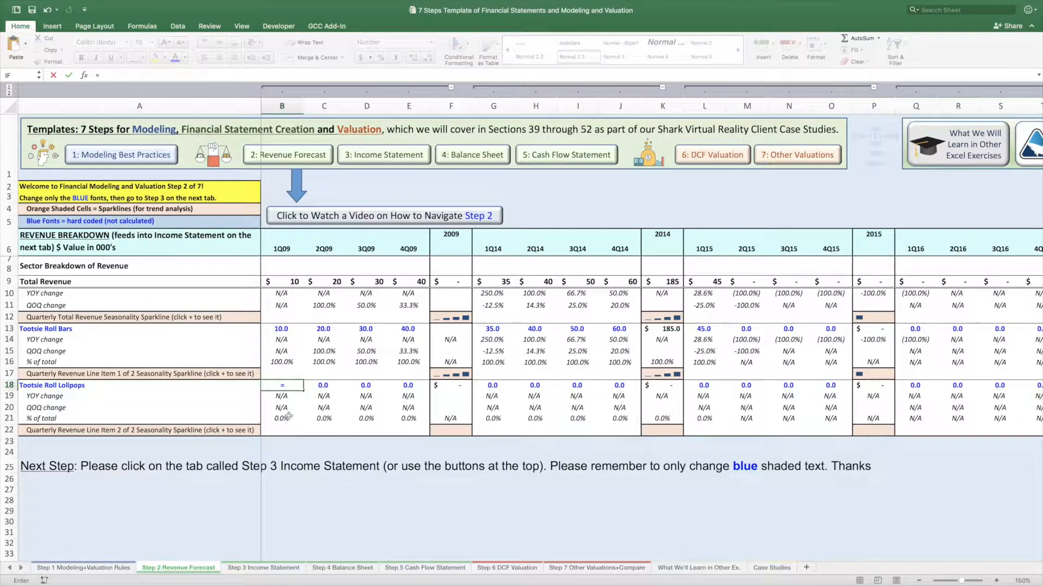
key("Up")
key("Up")
key("Up")
key("Up")
key("Up")
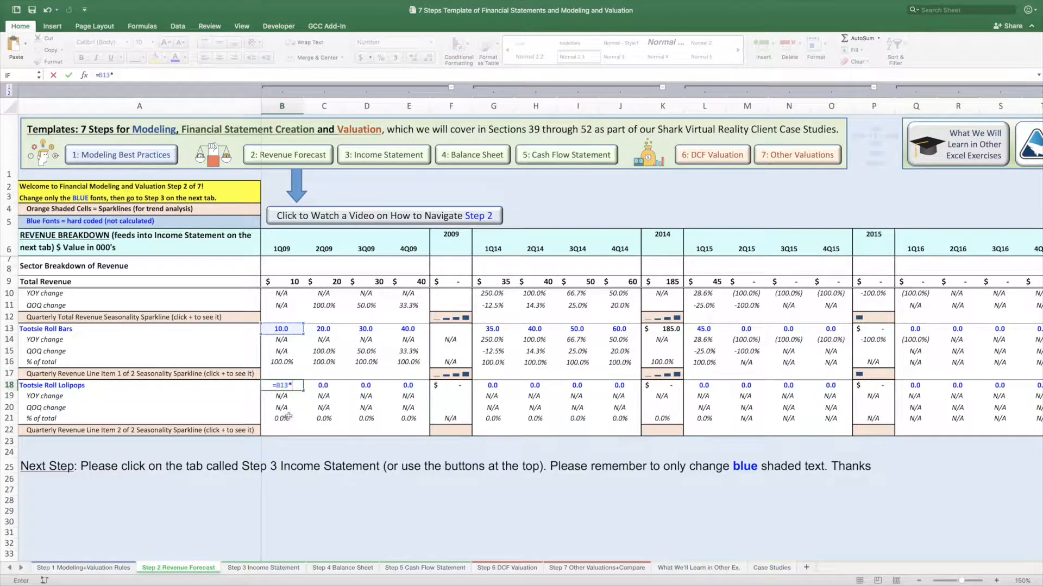
key("Return")
- Copy the B18 formula and paste only formulas into the Tootsie Roll Lolipops cells C18:E18, G18:J18 and L18
left_click(281, 385)
key("ctrl+c")
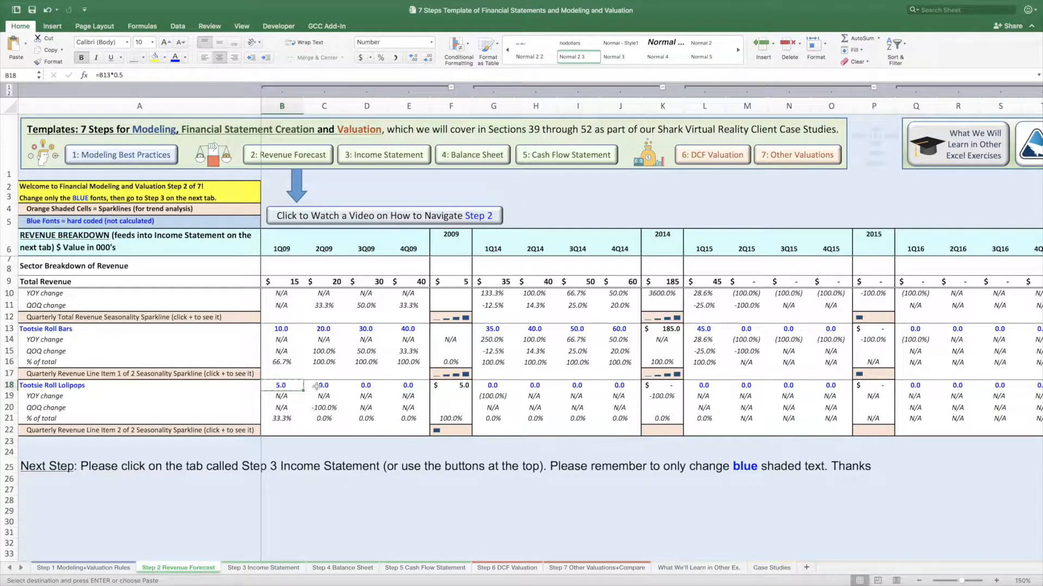
left_click_drag(317, 385, 409, 385)
left_click_drag(478, 385, 620, 385)
left_click(704, 383, "ctrl")
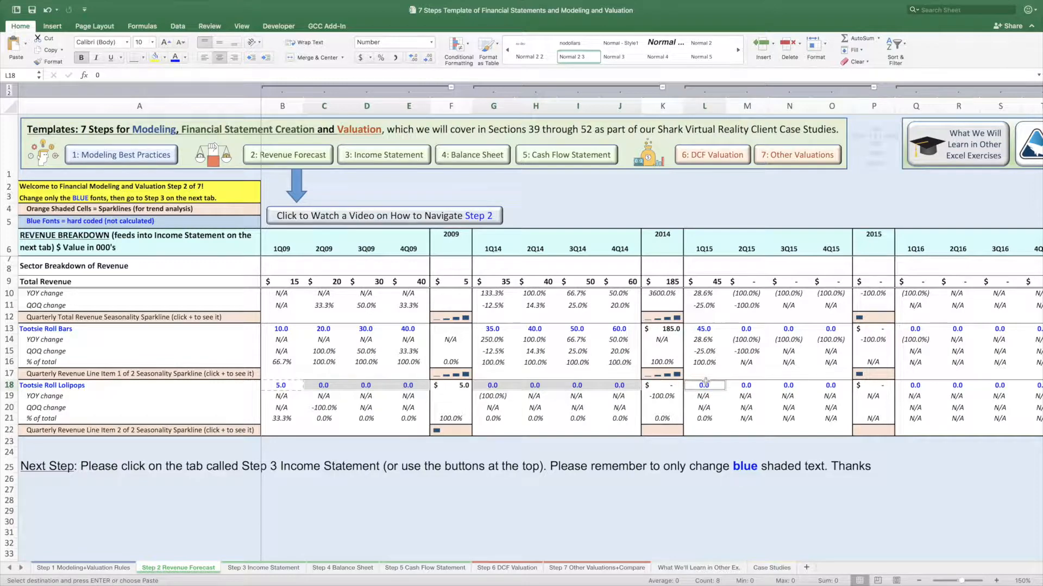
left_click(25, 44)
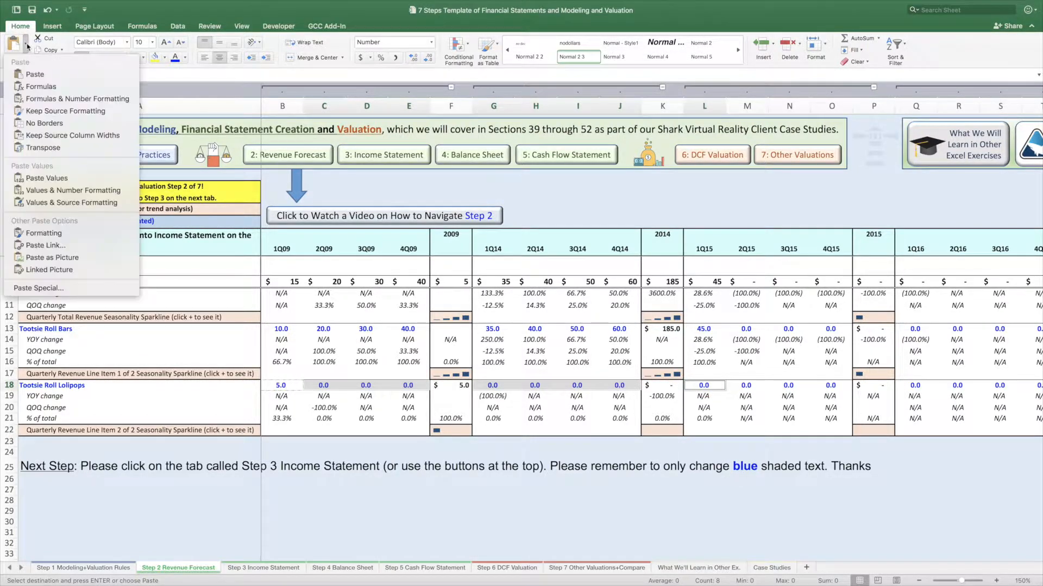
left_click(57, 87)
left_click(57, 87)
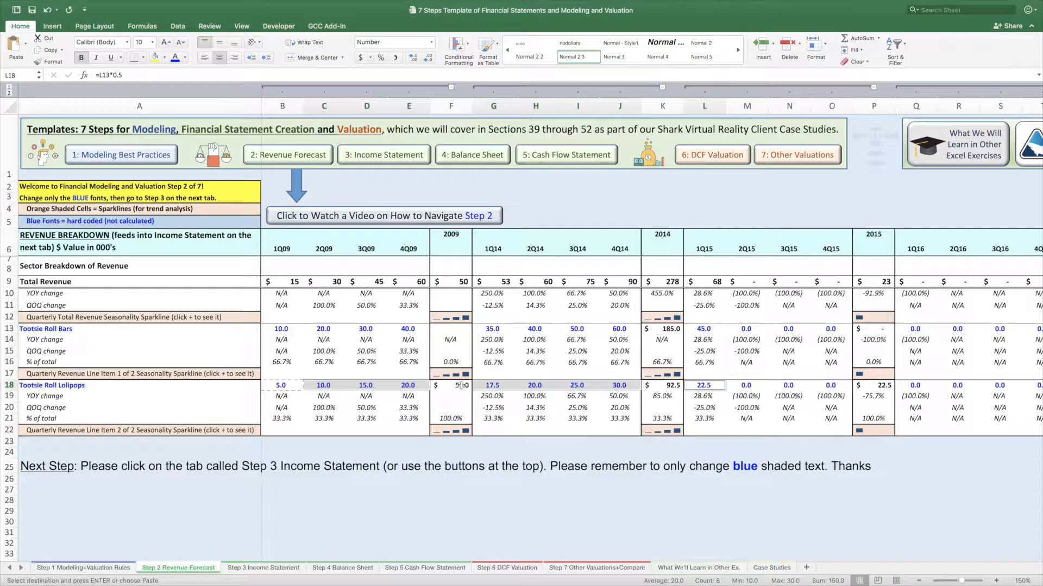
key("Escape")
left_click(505, 329)
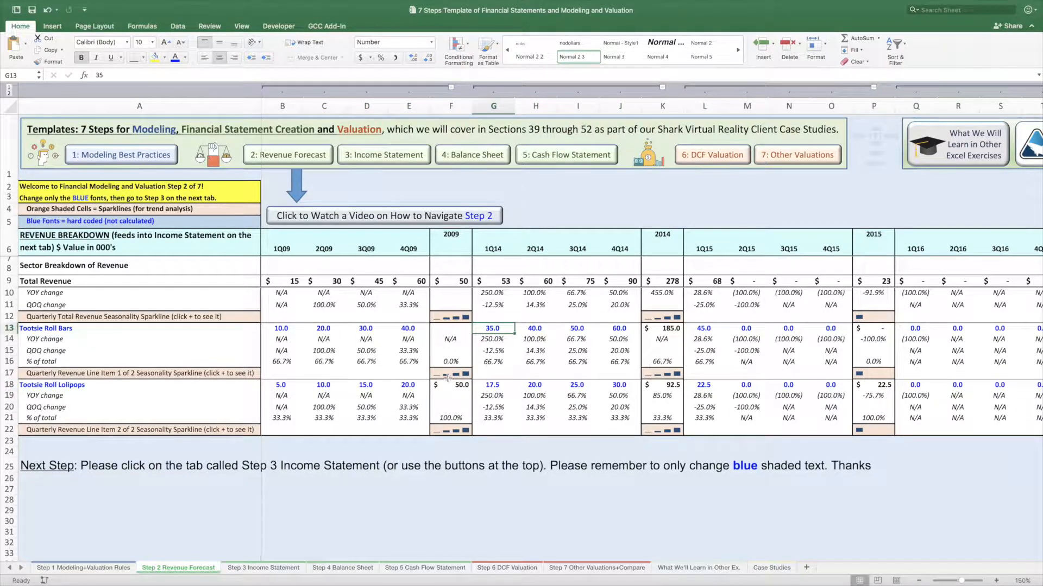
- Inspect the 2009 annual sum formula for Tootsie Roll Lolipops in F18 and the 1Q09 formula in B18
double_click(459, 384)
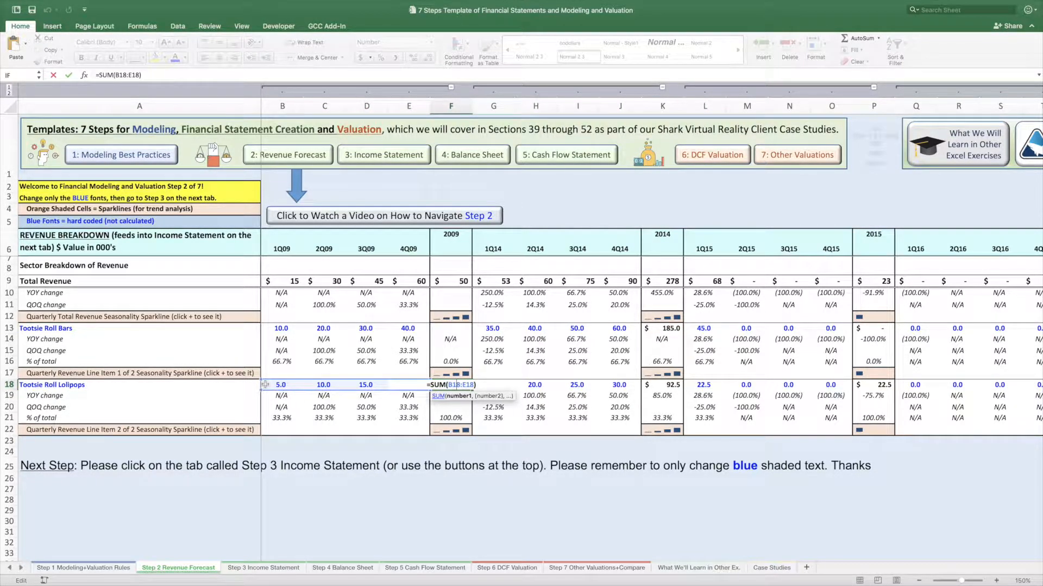
key("Escape")
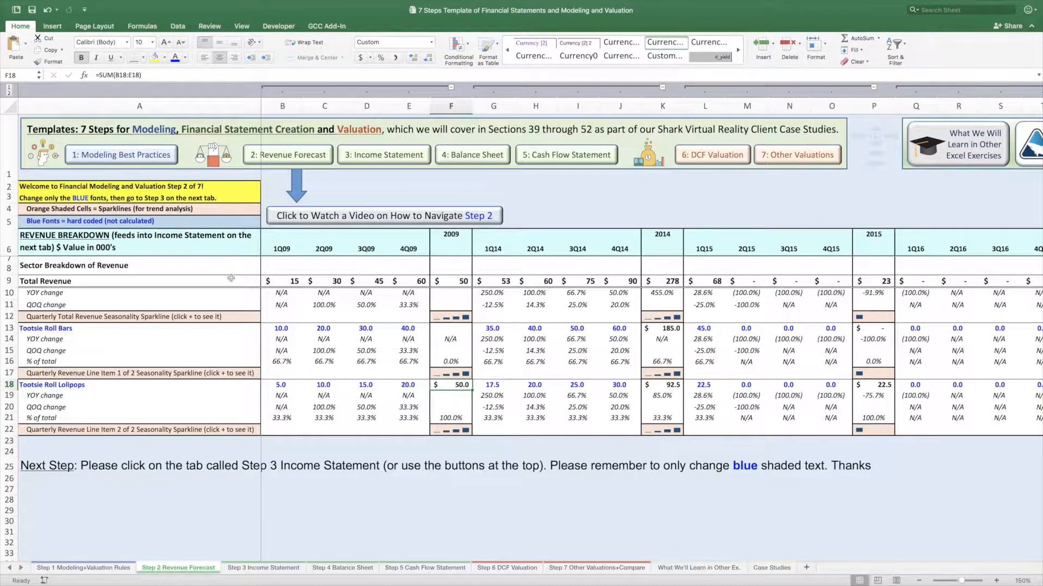
left_click(280, 387)
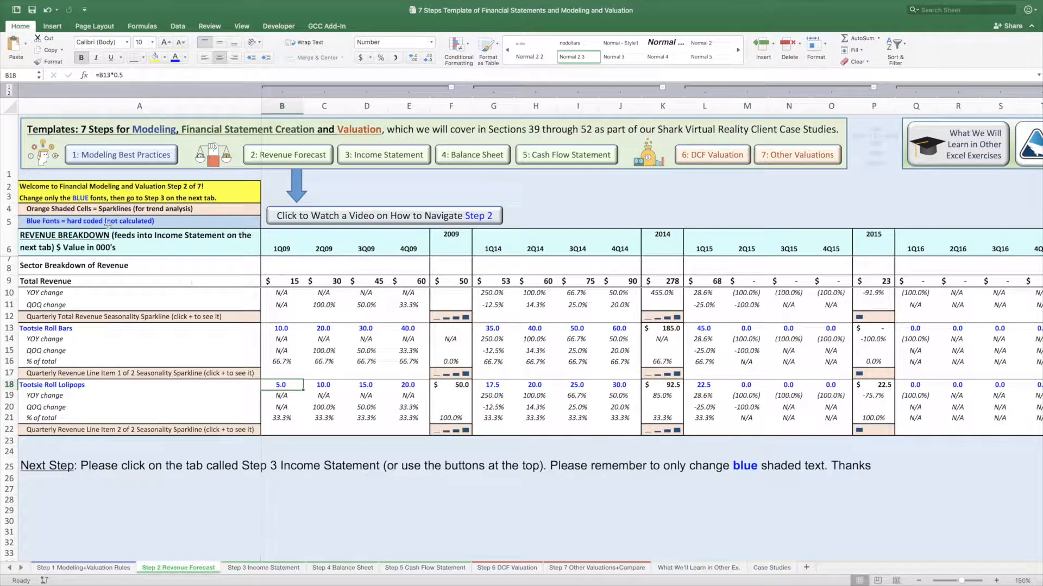
- Try removing "$ Value in 000's" from the revenue breakdown heading in A6, and undo the removal
double_click(89, 247)
left_click_drag(56, 247, 278, 253)
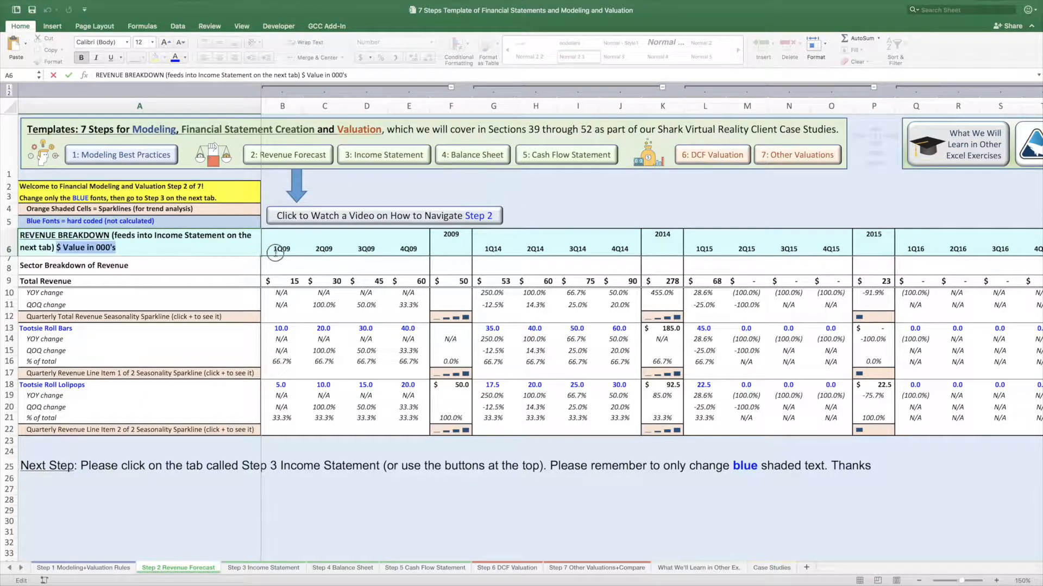
key("BackSpace")
key("Return")
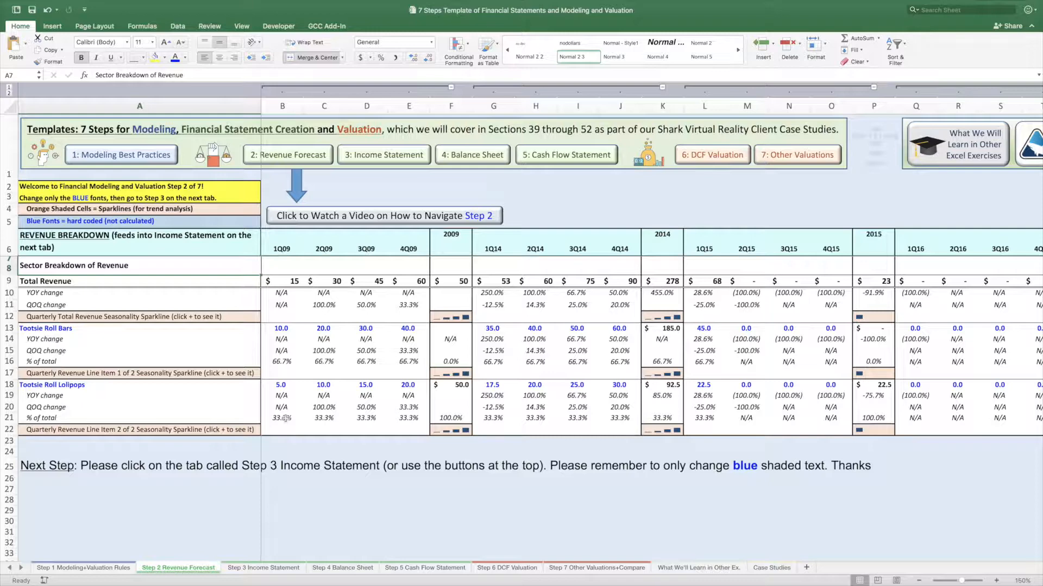
key("ctrl+z")
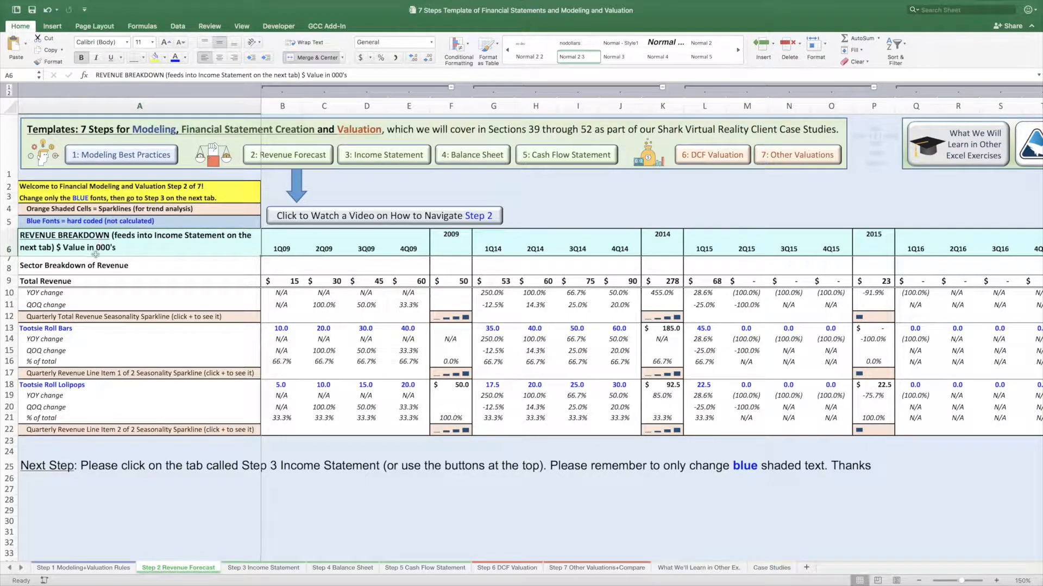
- Compare the annual total cells for Bars and Lolipops in F18, F13, K13 and K18 to check their sum formulas
left_click(282, 385)
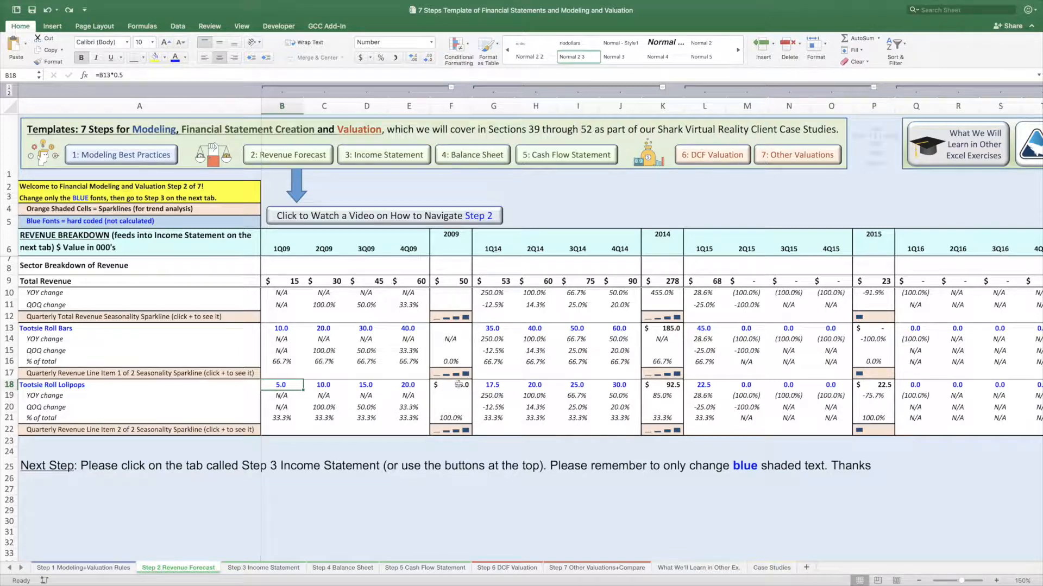
left_click(458, 384)
double_click(449, 330)
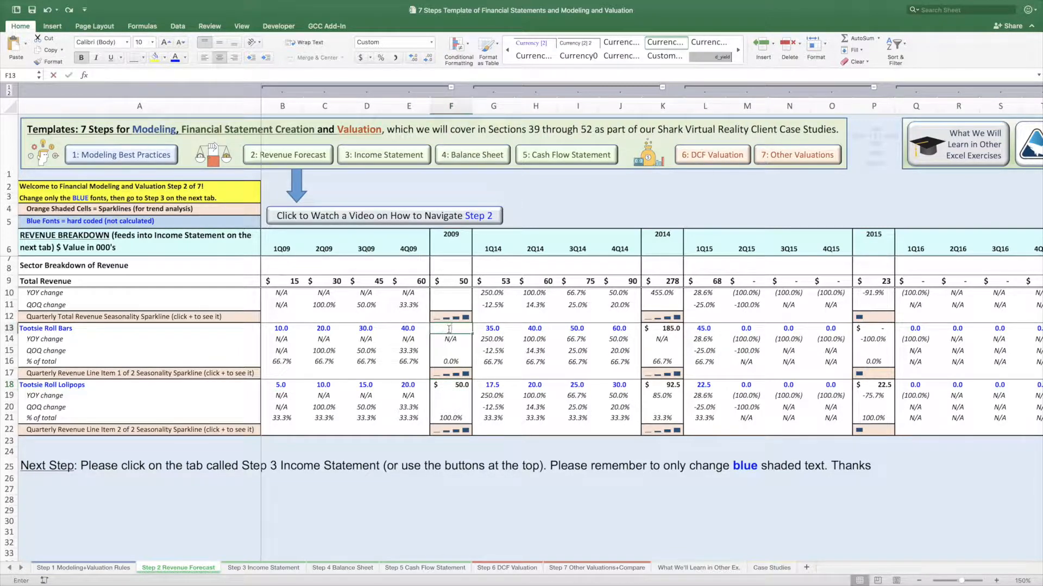
double_click(667, 329)
key("Return")
double_click(674, 385)
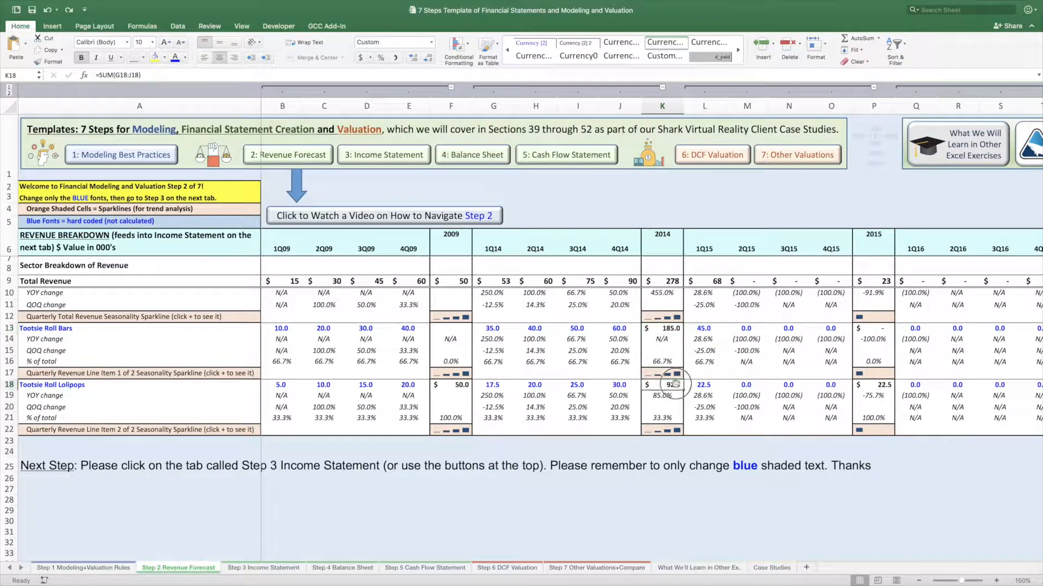
key("Return")
- Copy the 2009 Lolipops annual sum formula from F18 into the empty Tootsie Roll Bars total in F13
left_click(449, 386)
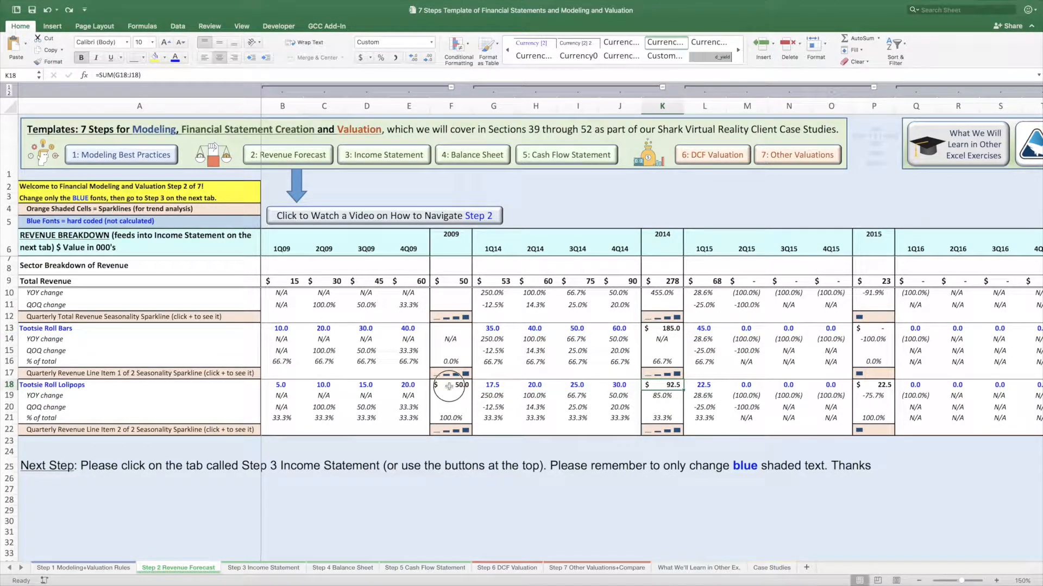
key("ctrl+c")
left_click(445, 329)
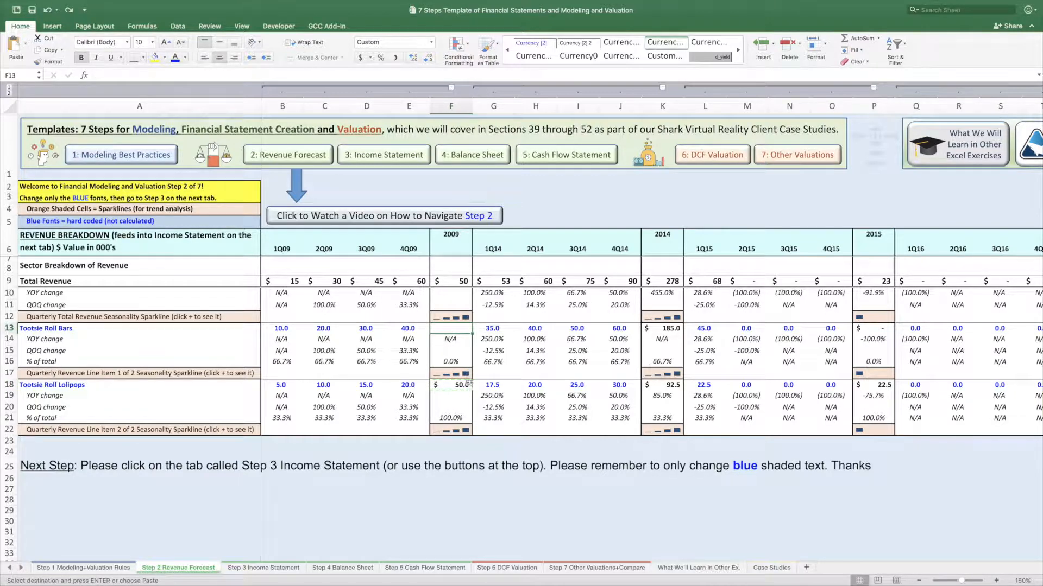
key("ctrl+v")
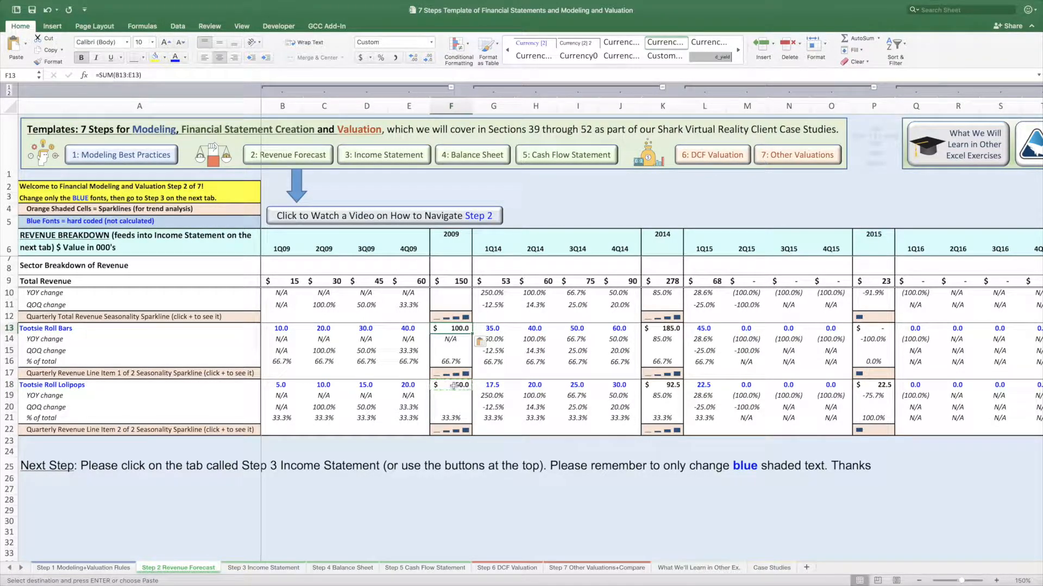
key("Escape")
left_click(459, 329)
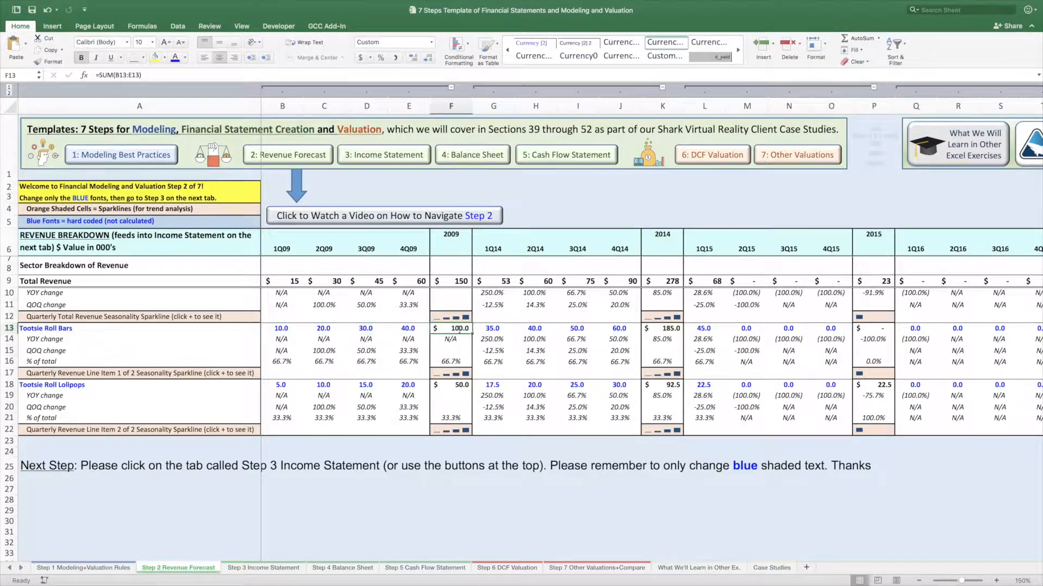
- Examine the quarterly and annual columns from 1Q14 across to the 4Q18 forecast headings
left_click(486, 330)
scroll(572, 329, "right", 2)
scroll(572, 329, "up", 1)
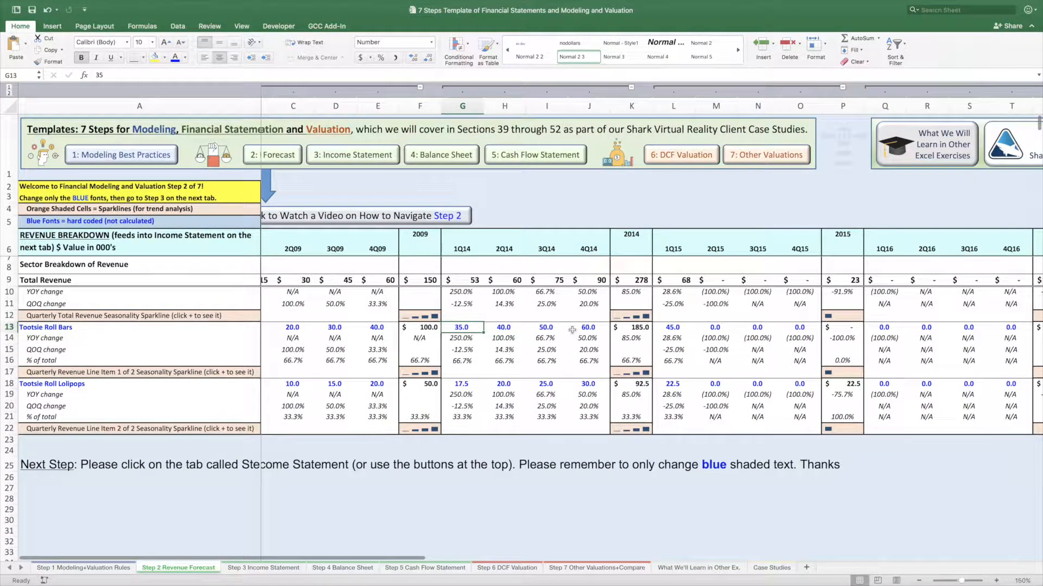
scroll(572, 330, "right", 10)
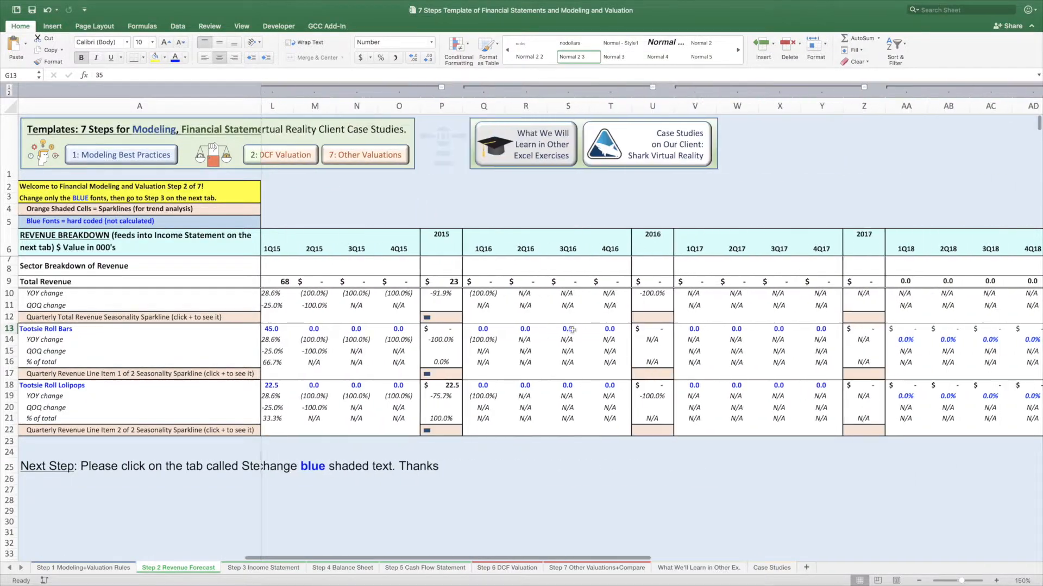
scroll(562, 313, "right", 8)
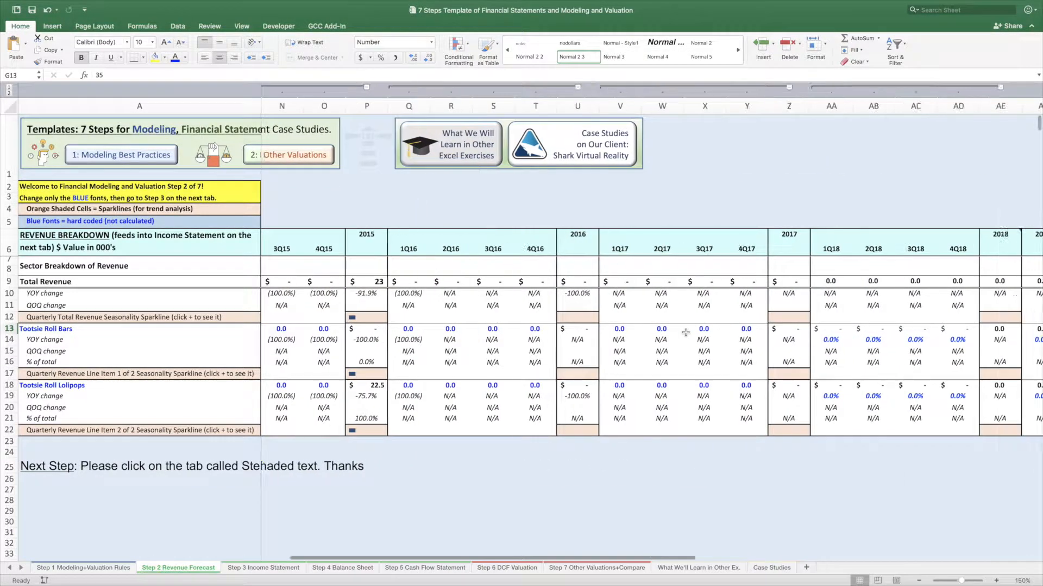
left_click(469, 238)
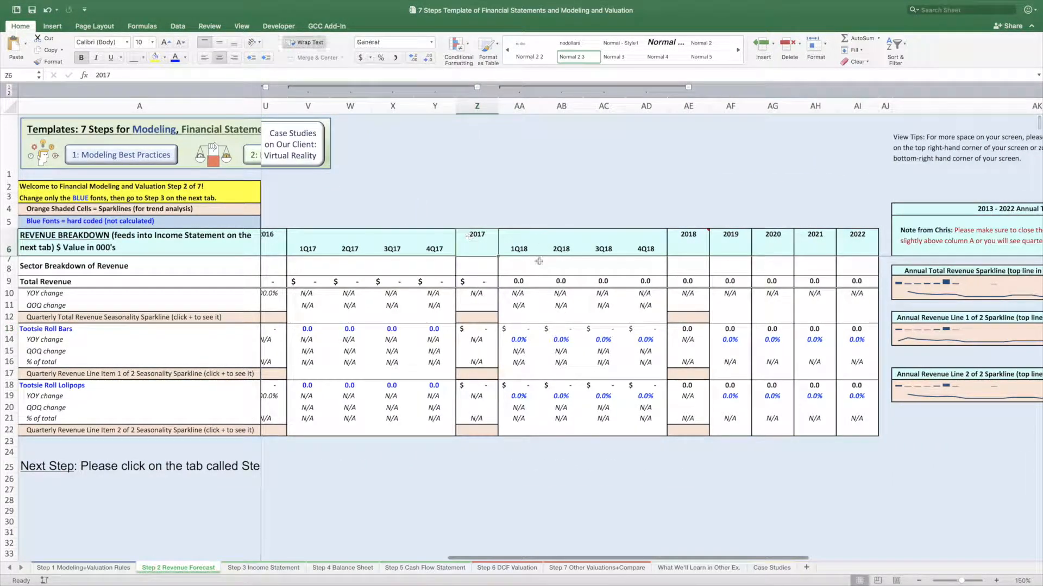
left_click(520, 249)
left_click(449, 253)
left_click(634, 239)
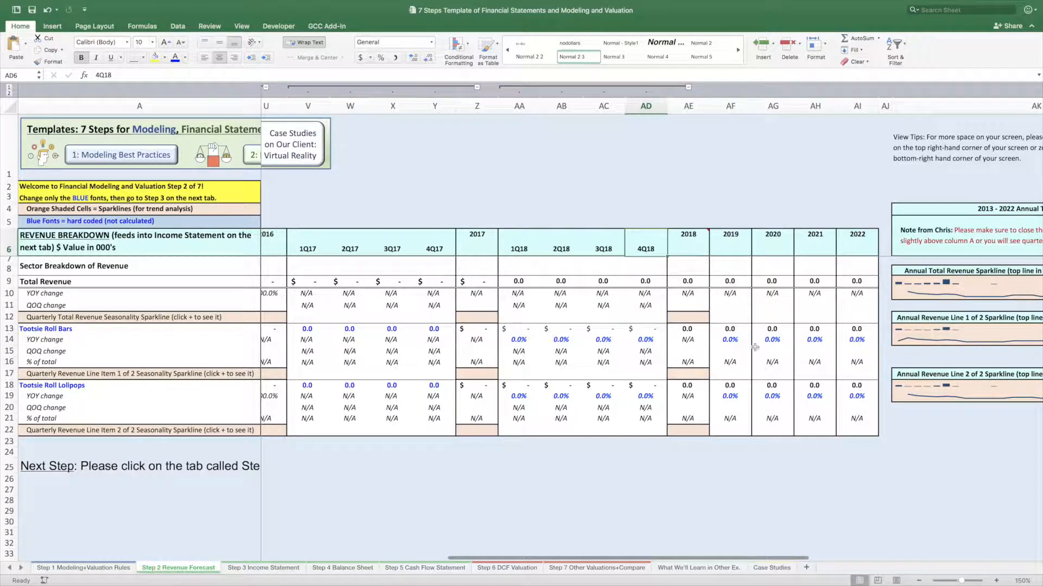
- Try 44,444 as the 2Q15 Tootsie Roll Bars revenue in M13, and clear the cell again
scroll(753, 348, "left", 3)
scroll(753, 347, "left", 15)
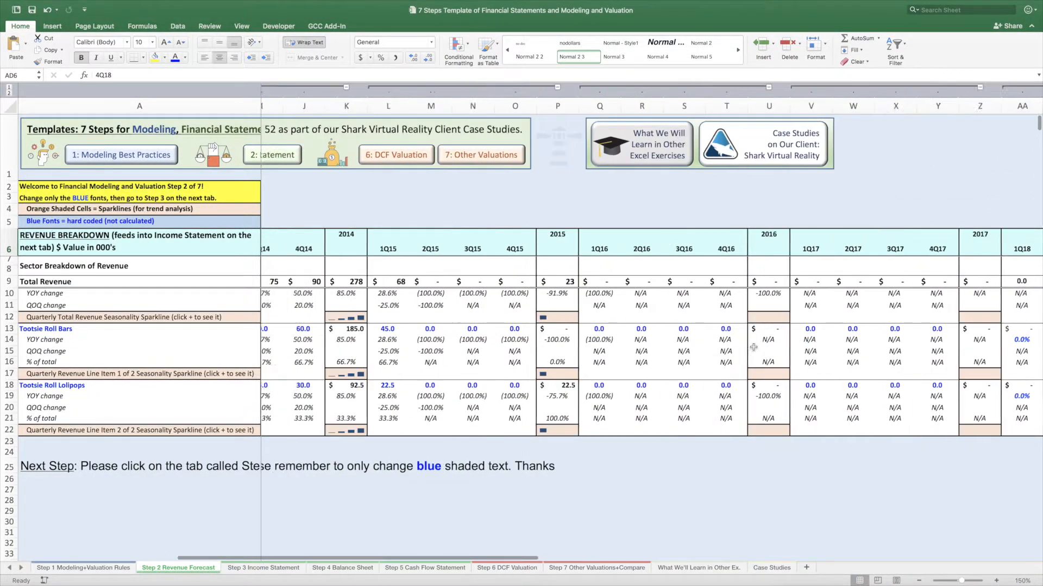
left_click(742, 330)
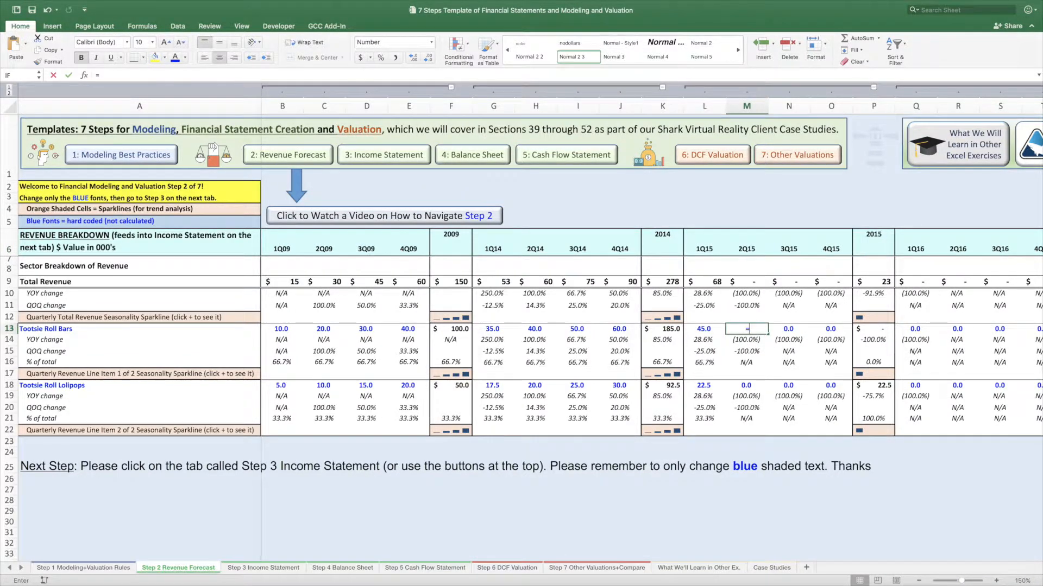
type("44,444")
key("Return")
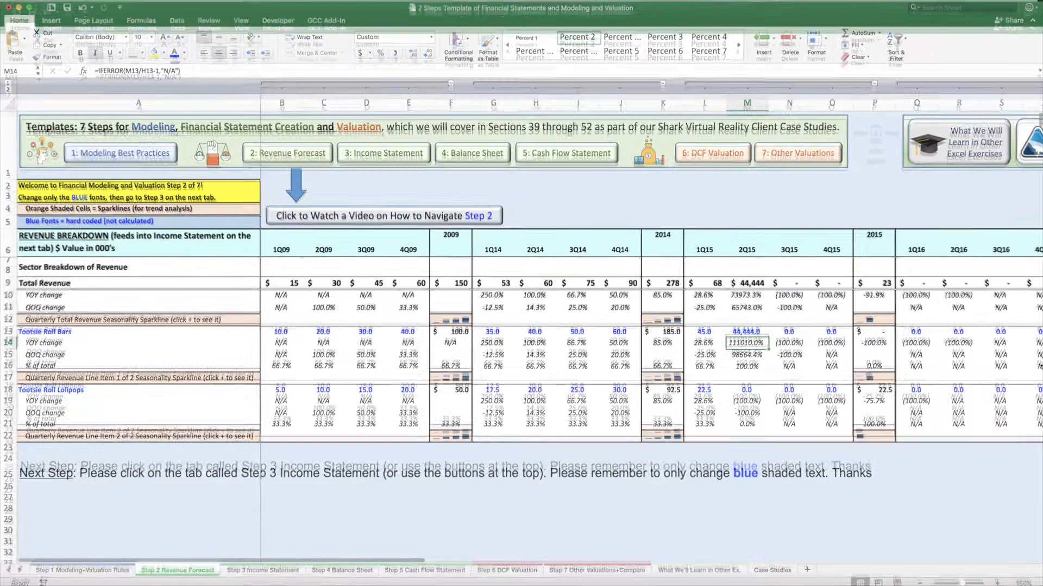
key("Up")
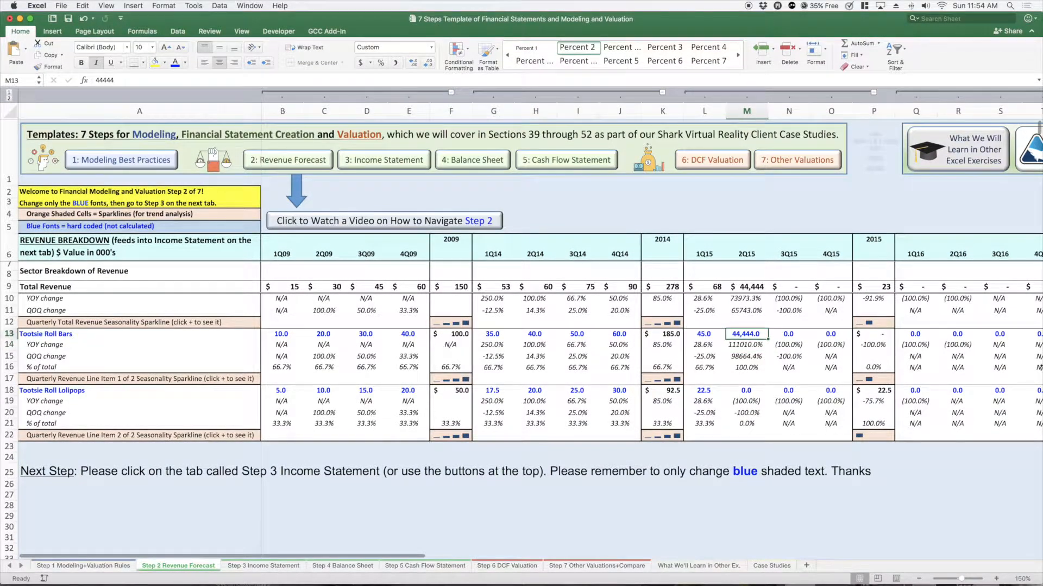
left_click(30, 19)
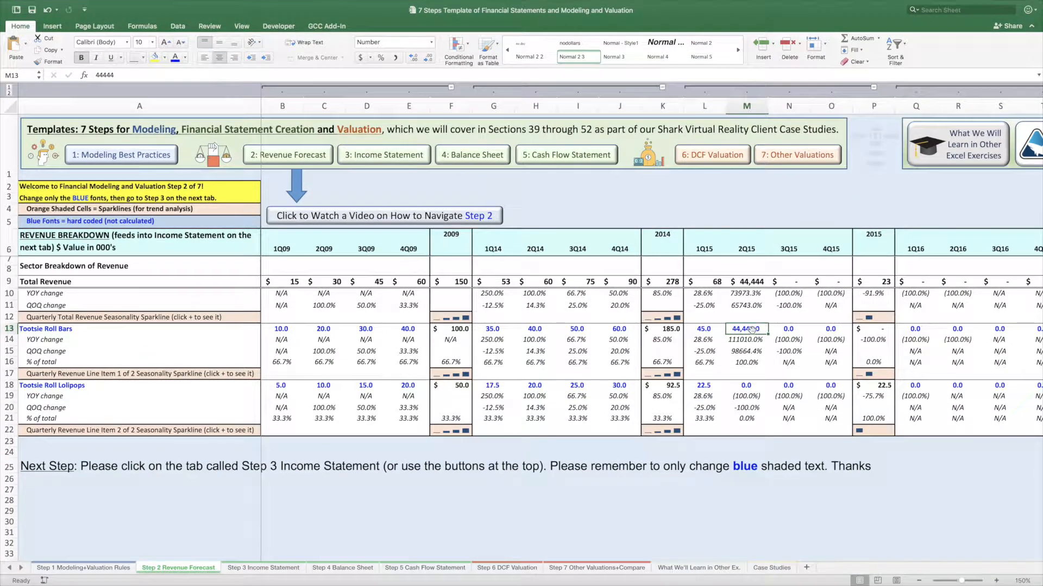
key("Delete")
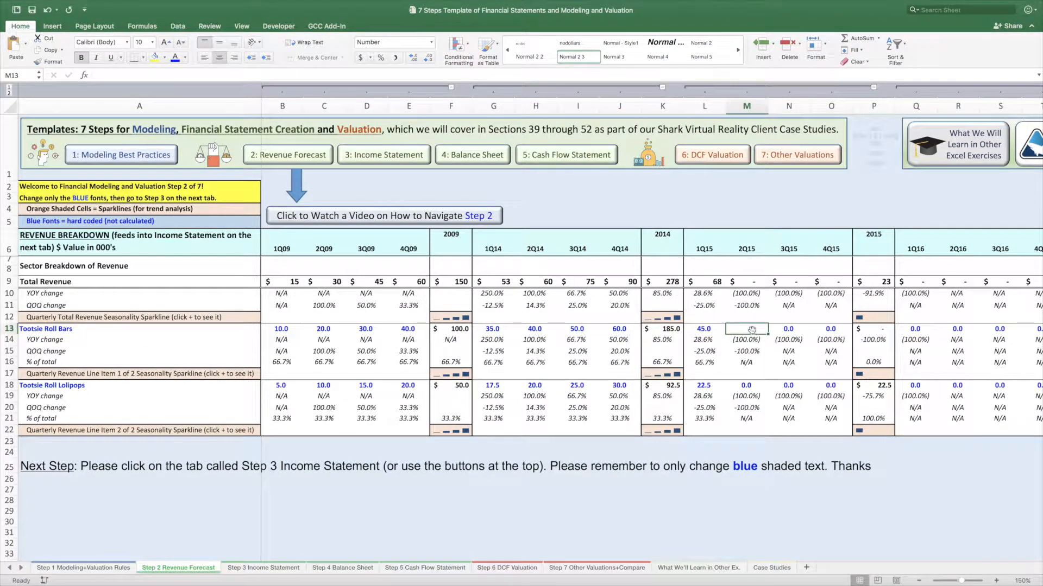
key("Down")
key("Up")
key("Left")
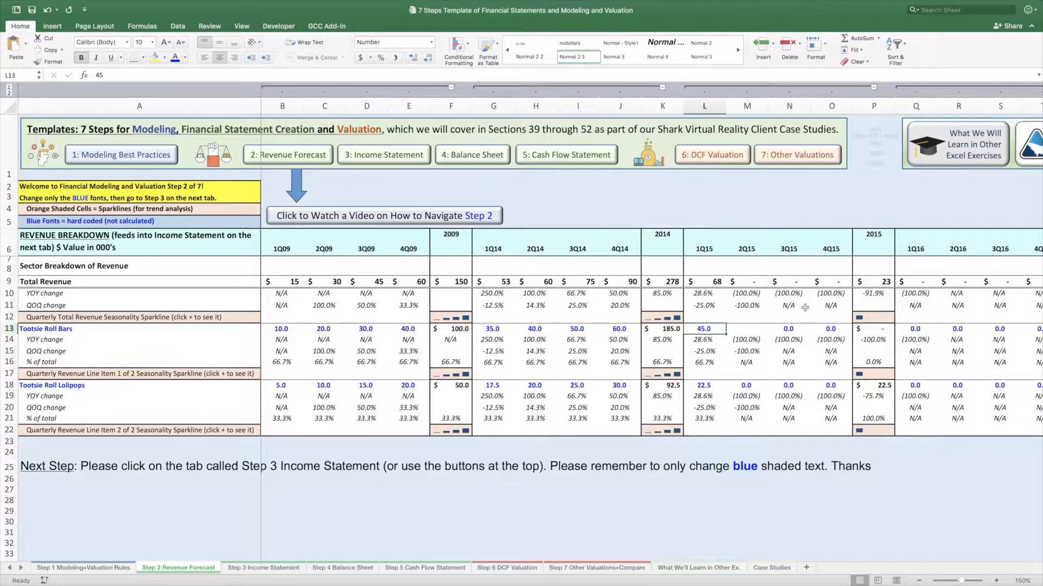
- Review the Tootsie Roll Bars YOY change formulas for 1Q15 in L14 and 1Q14 in G14
left_click(702, 341)
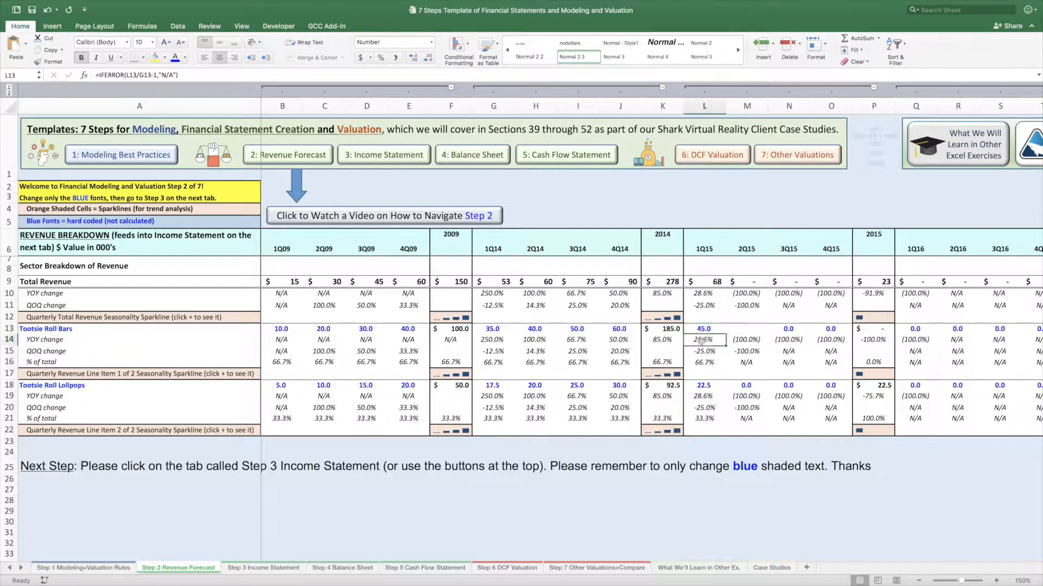
double_click(494, 339)
key("Escape")
left_click(699, 340)
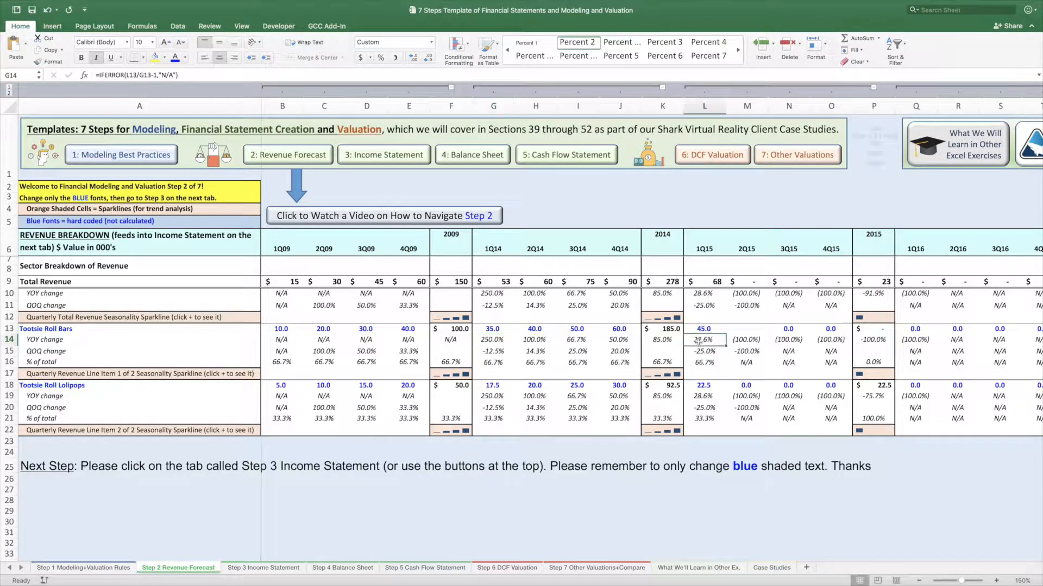
- Set the 2Q15 Tootsie Roll Bars revenue in M13 to 25% above 2Q14 with =H13*1.25
left_click(735, 330)
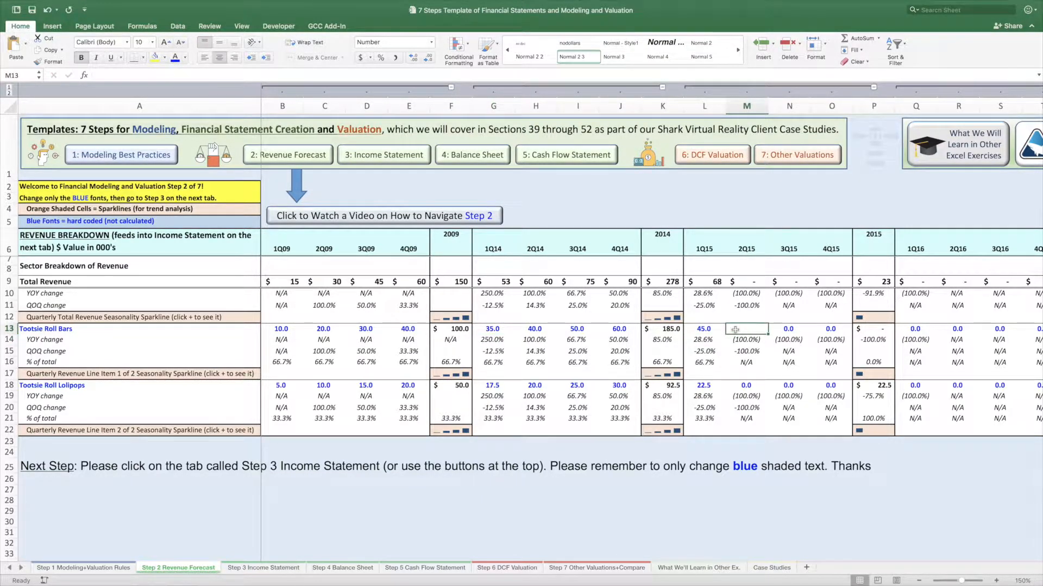
type("=")
key("Left")
key("Left")
key("Left")
key("Left")
key("Left")
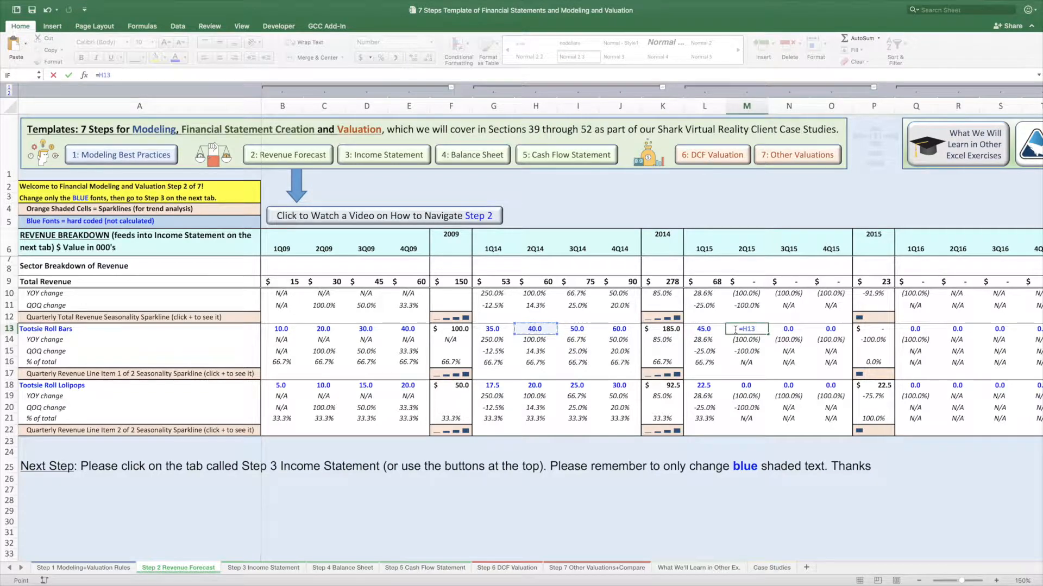
type("*")
key("Return")
key("Up")
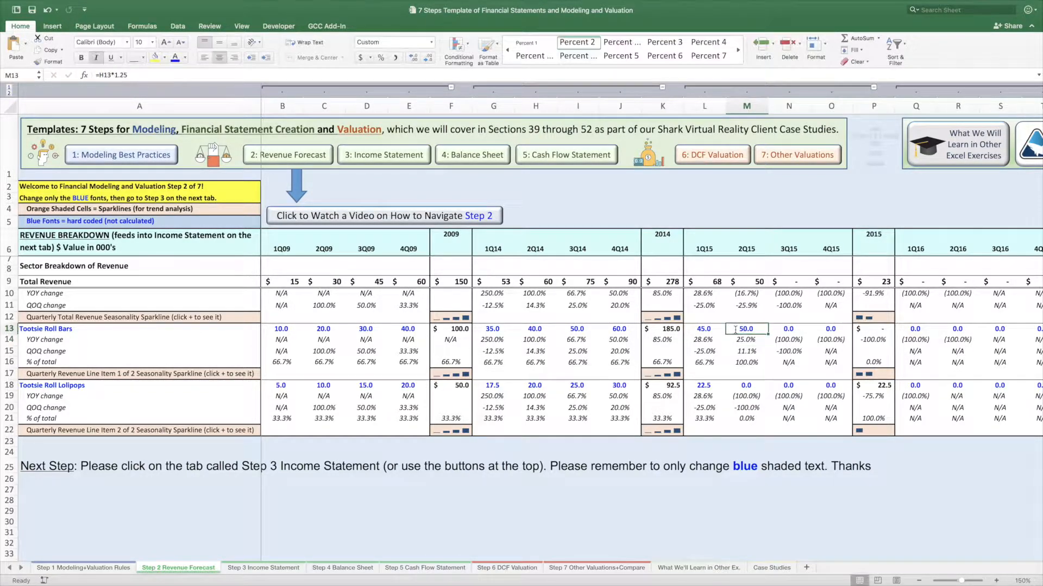
- Copy the M13 growth formula and paste only formulas into the 3Q15 and 4Q15 Tootsie Roll Bars cells N13:O13
key("super+c")
left_click(785, 329)
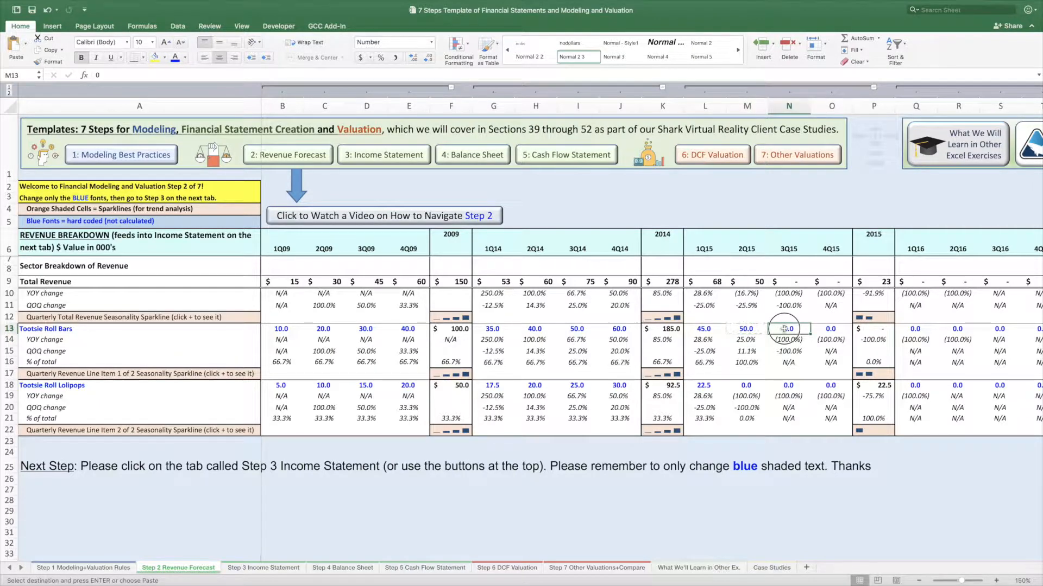
left_click_drag(785, 328, 819, 329)
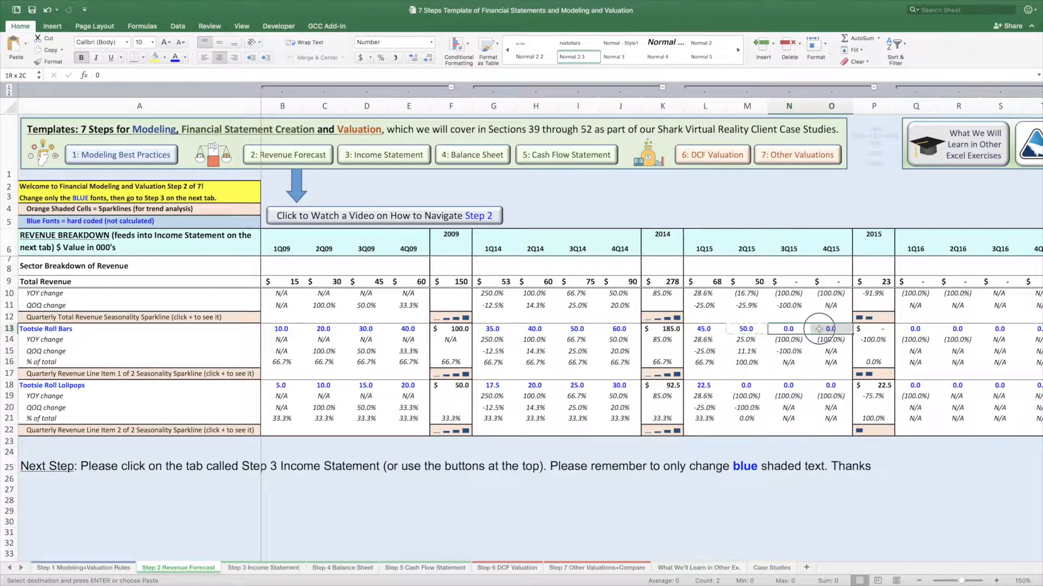
right_click(819, 328)
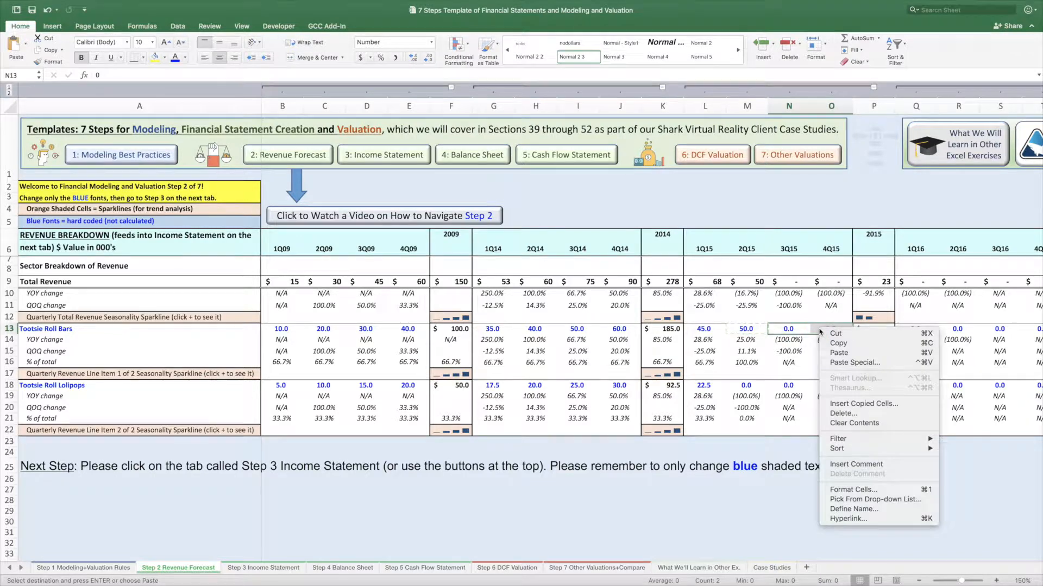
left_click(845, 365)
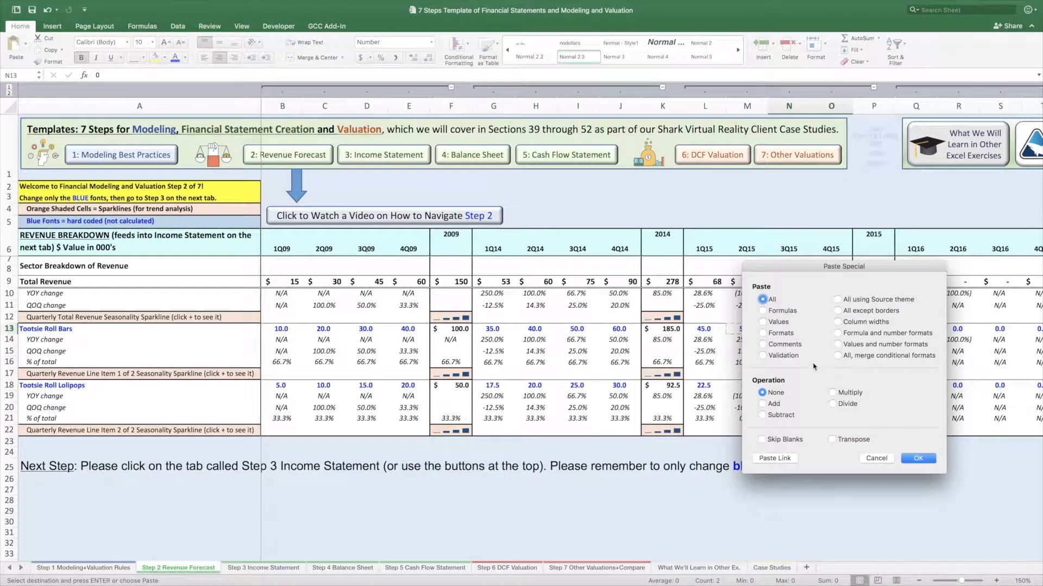
left_click(763, 311)
left_click(918, 459)
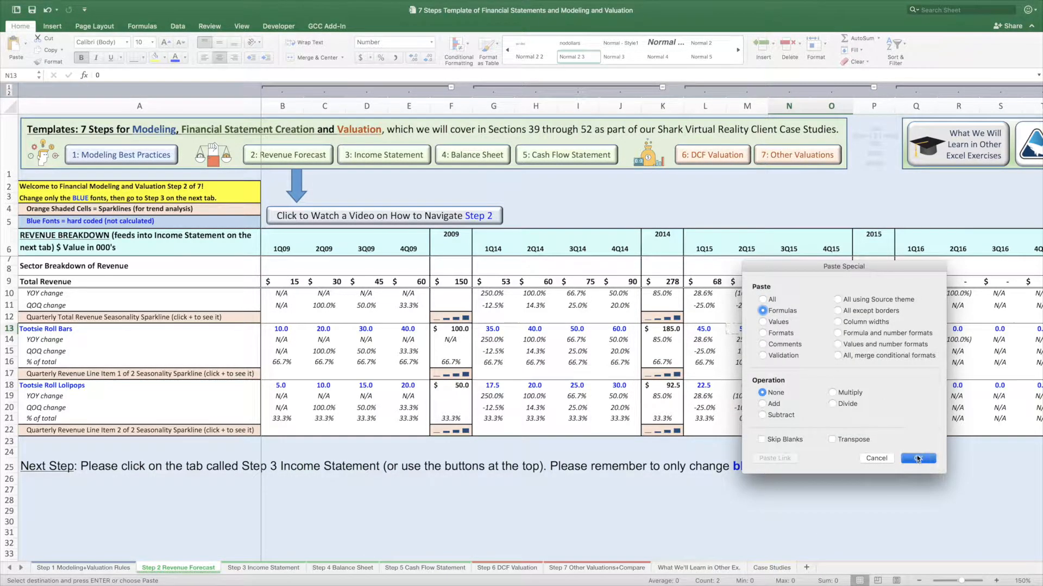
- Set the 1Q16 Tootsie Roll Bars revenue in Q13 to 20% above 1Q15 with =L13*1.2
left_click(830, 330)
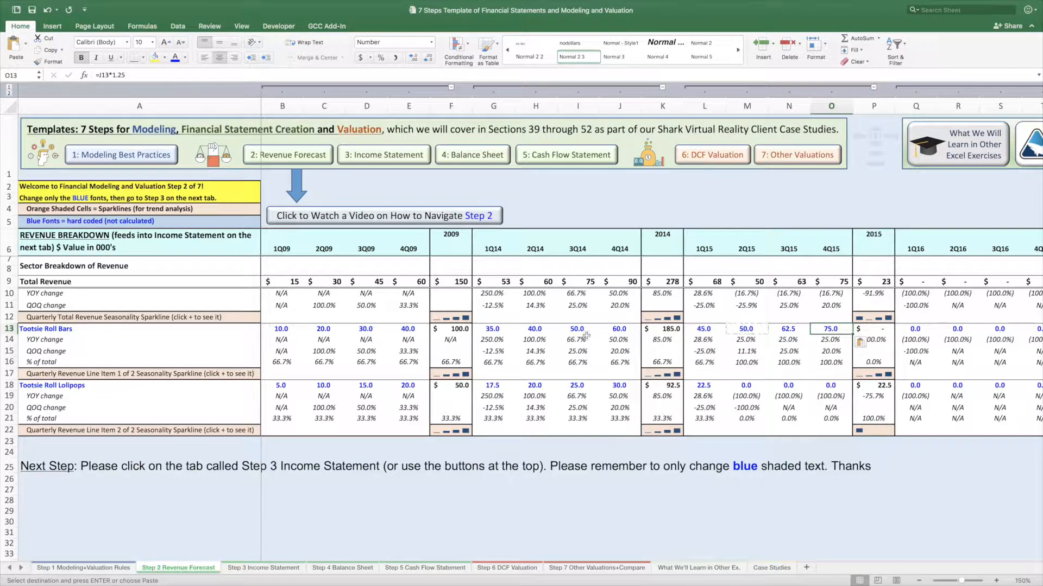
left_click(904, 330)
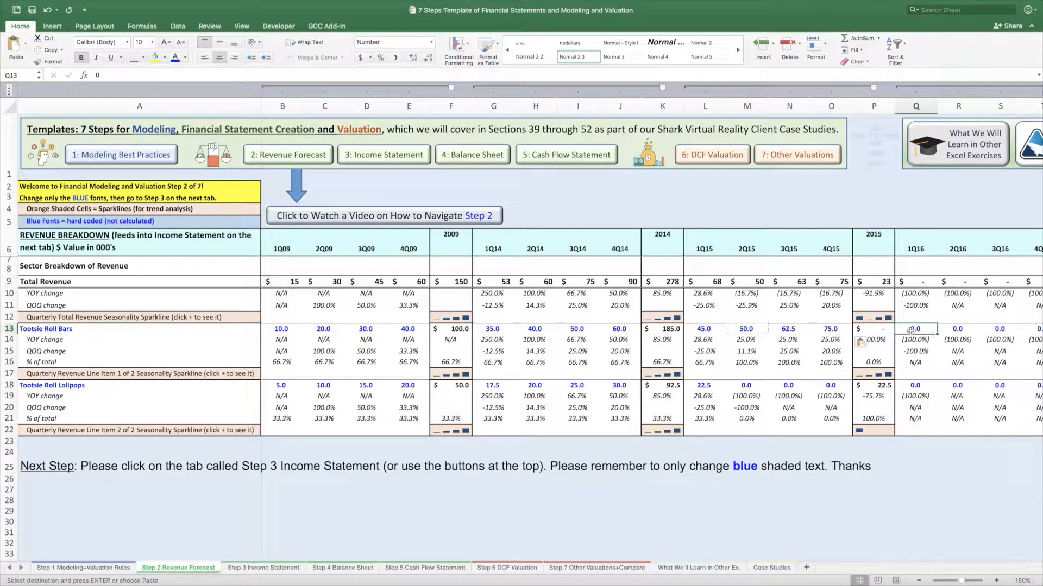
type("=")
key("Left")
key("Left")
key("Left")
key("Left")
key("Left")
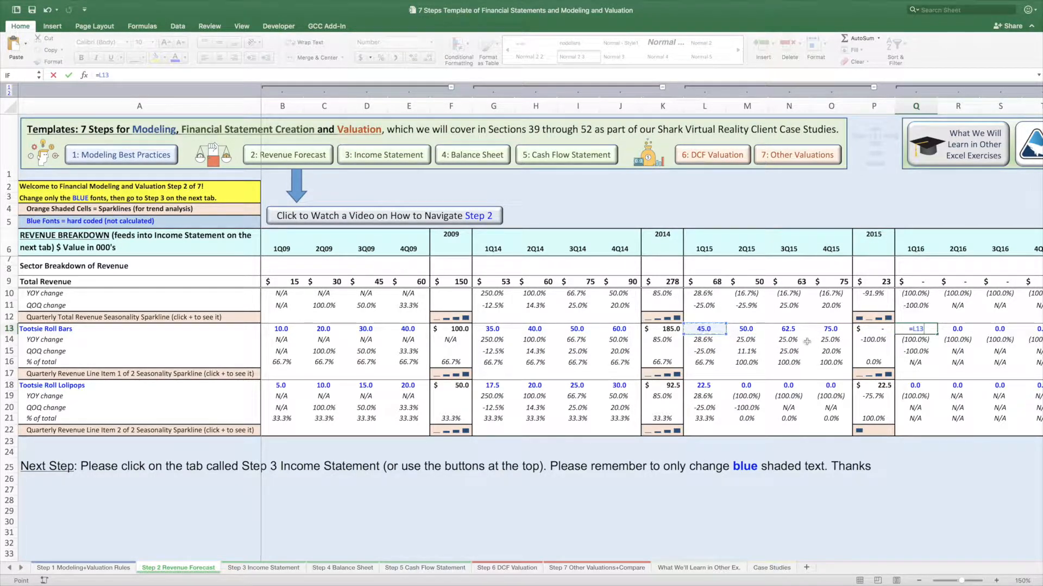
type("1.2")
key("Return")
- Try filling the Q13 growth formula across the Tootsie Roll Bars row through 4Q17 in Y13, and undo the fill
scroll(736, 343, "right", 3)
scroll(737, 343, "right", 3)
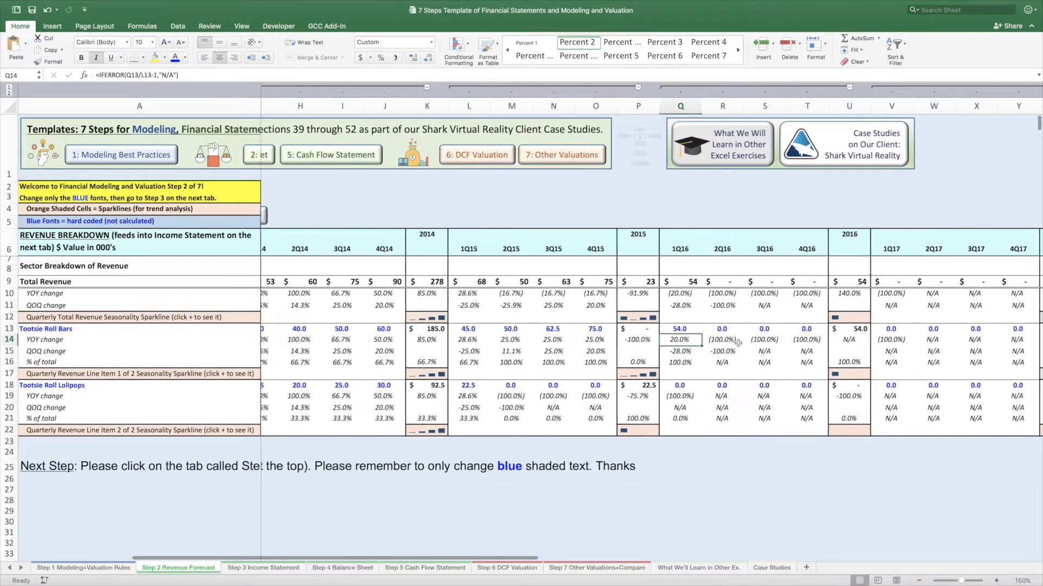
left_click(690, 328)
left_click_drag(698, 334, 1021, 334)
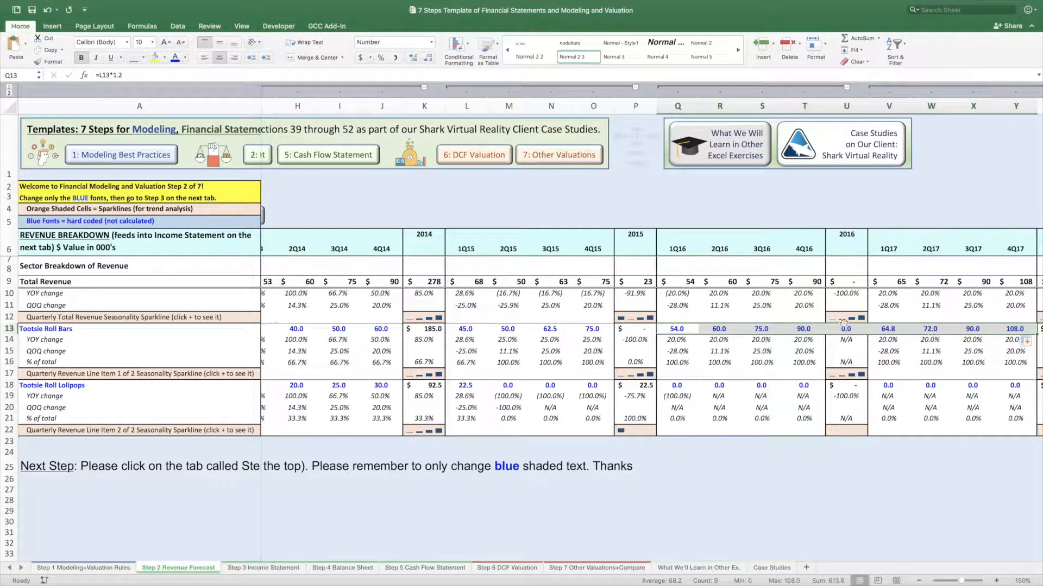
key("super+z")
- Copy the Q13 growth formula and paste only formulas into the 2Q16 to 4Q16 Tootsie Roll Bars cells R13:T13
key("super+c")
left_click_drag(711, 329, 752, 329)
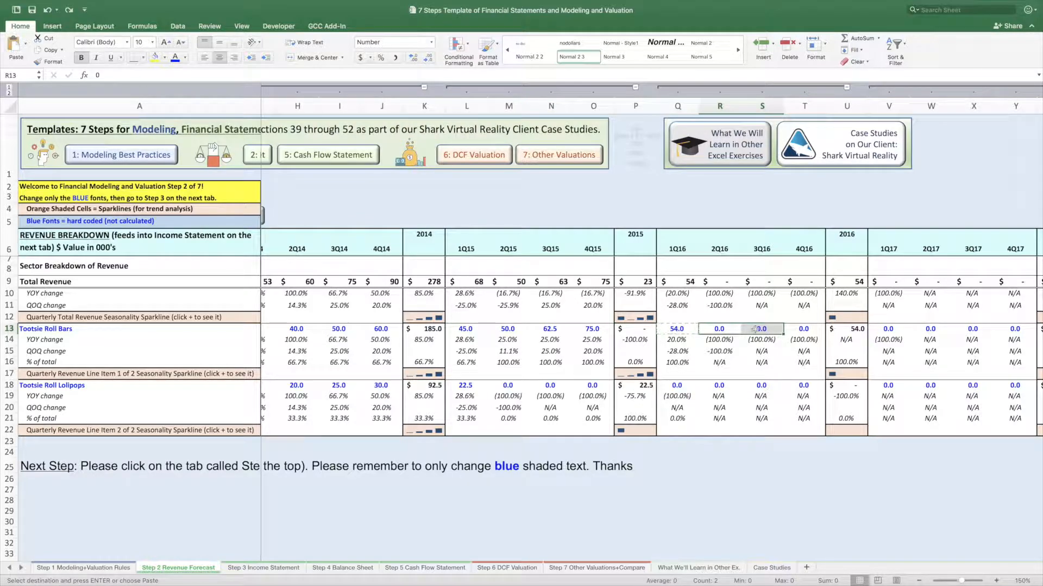
left_click(802, 329, "shift")
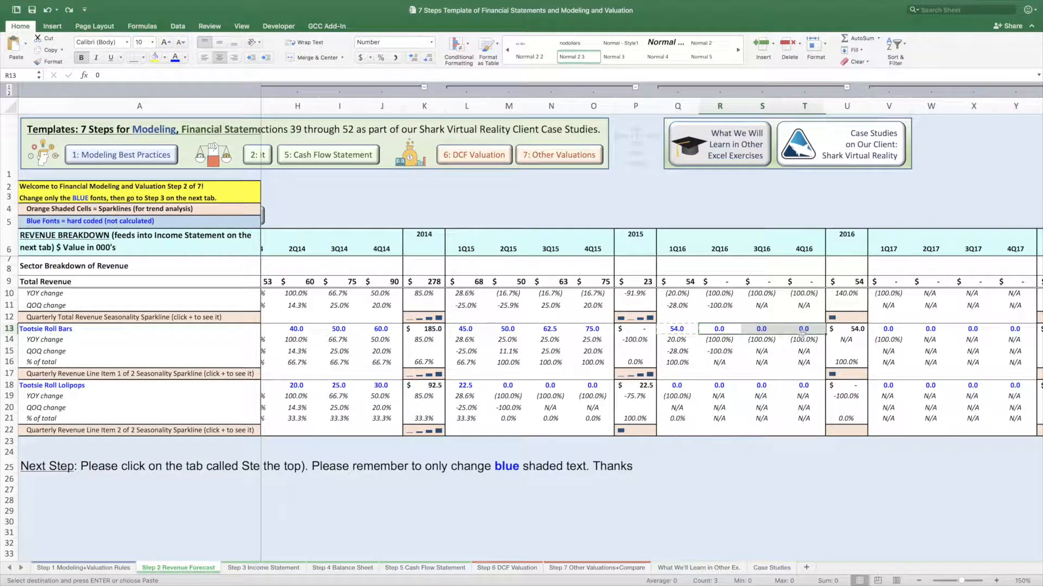
right_click(803, 329)
left_click(823, 361)
left_click(740, 306)
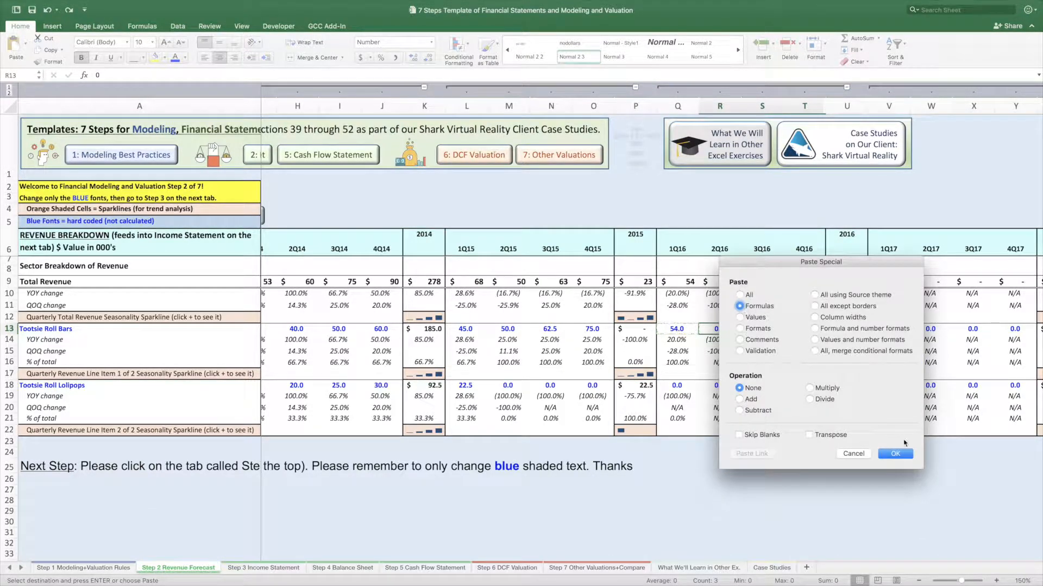
left_click(895, 453)
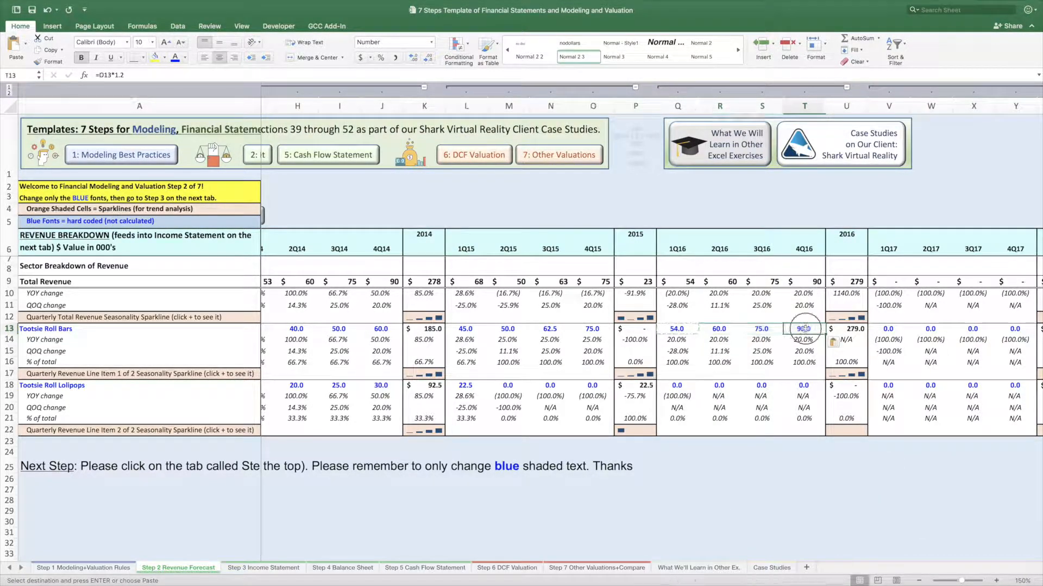
- Review the 3Q16 Tootsie Roll Bars revenue formula in S13 and the 4Q16 YOY change formula in T14
double_click(786, 327)
key("Return")
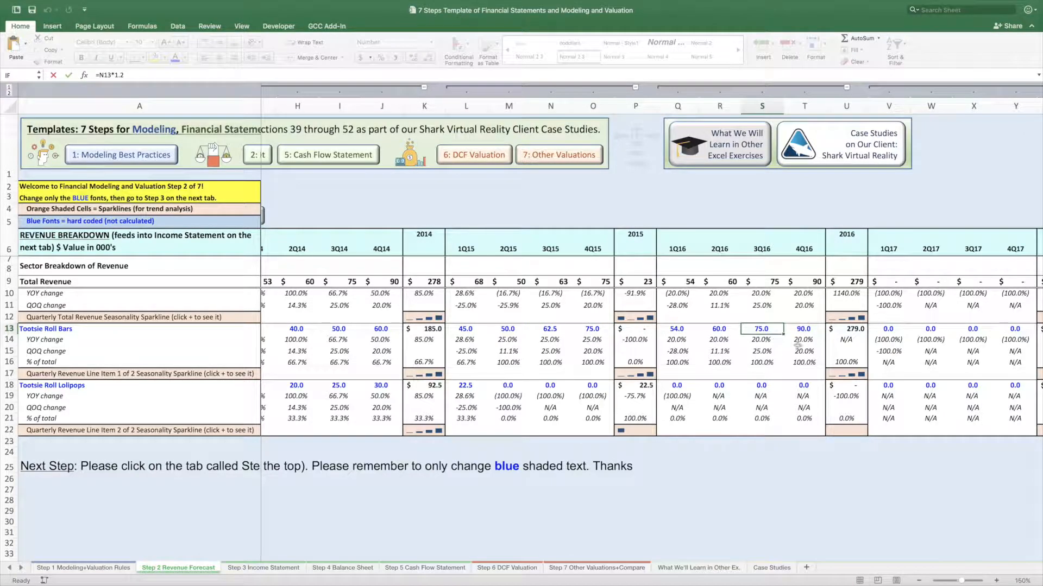
double_click(805, 337)
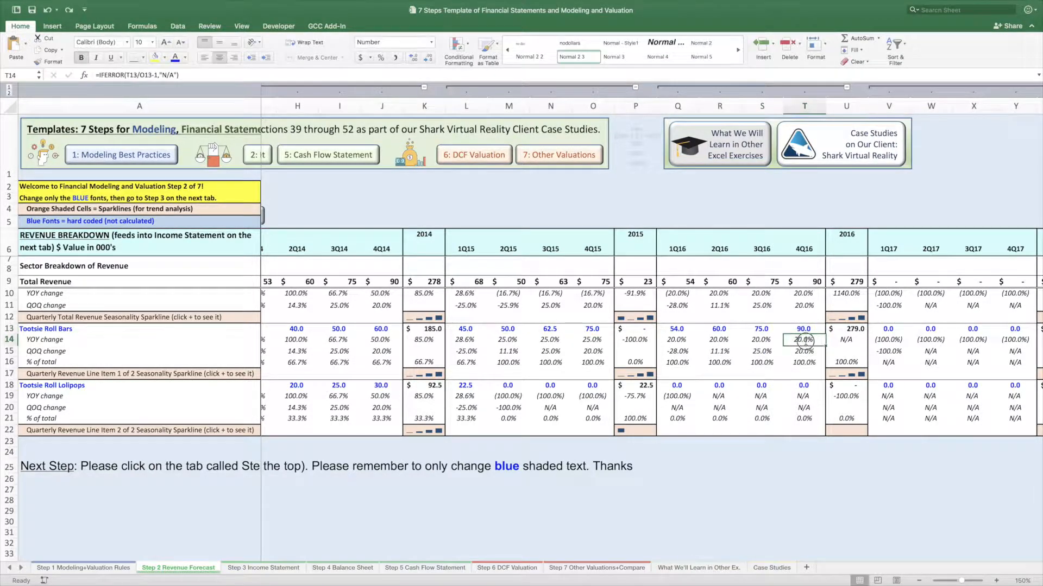
left_click_drag(790, 341, 761, 339)
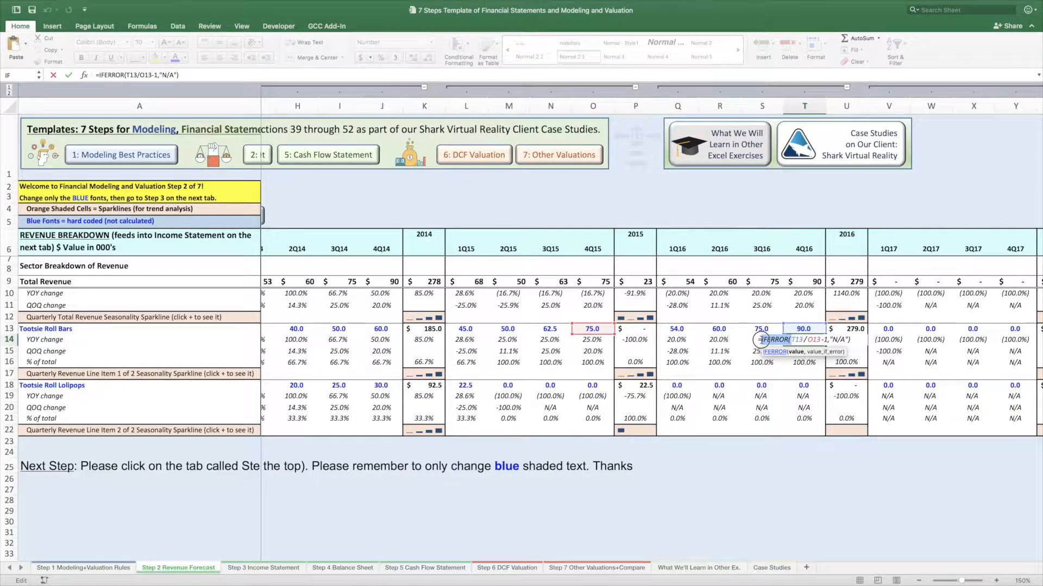
left_click(788, 341)
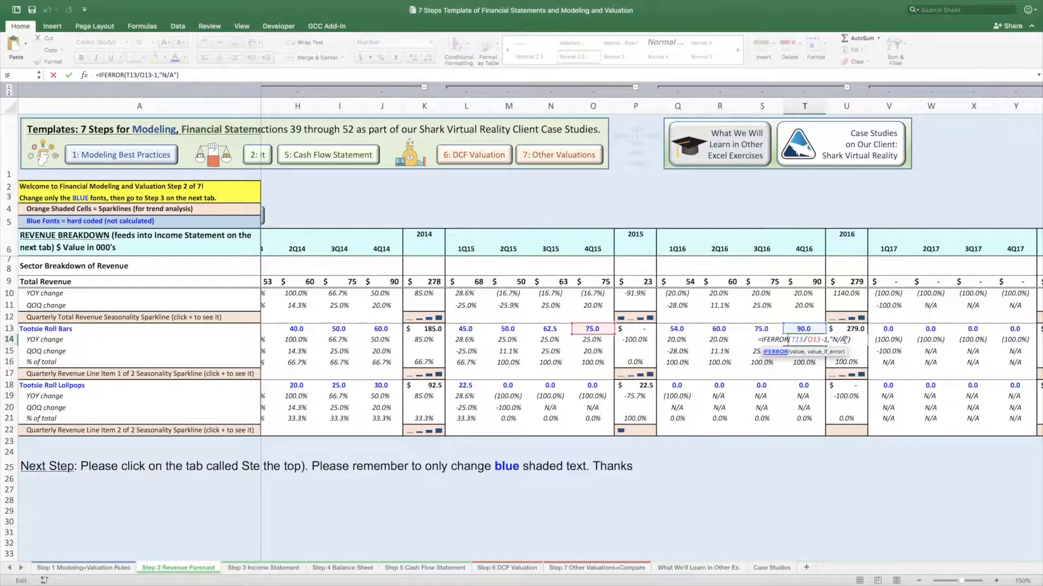
key("Escape")
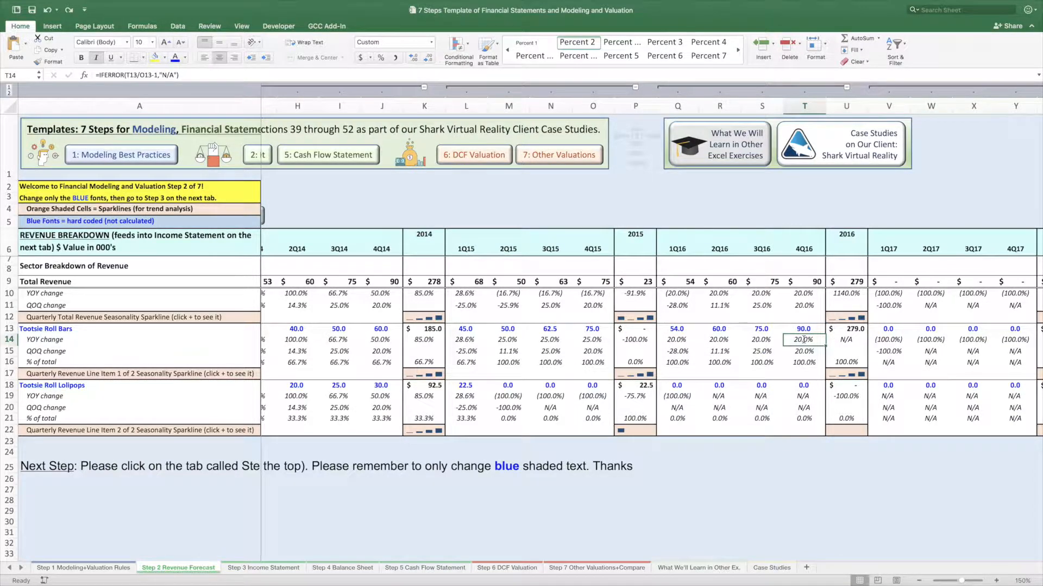
- Set the 1Q17 Tootsie Roll Bars revenue in V13 to 15% above 1Q16 with =Q13*1.15
scroll(803, 340, "right", 3)
scroll(768, 338, "right", 3)
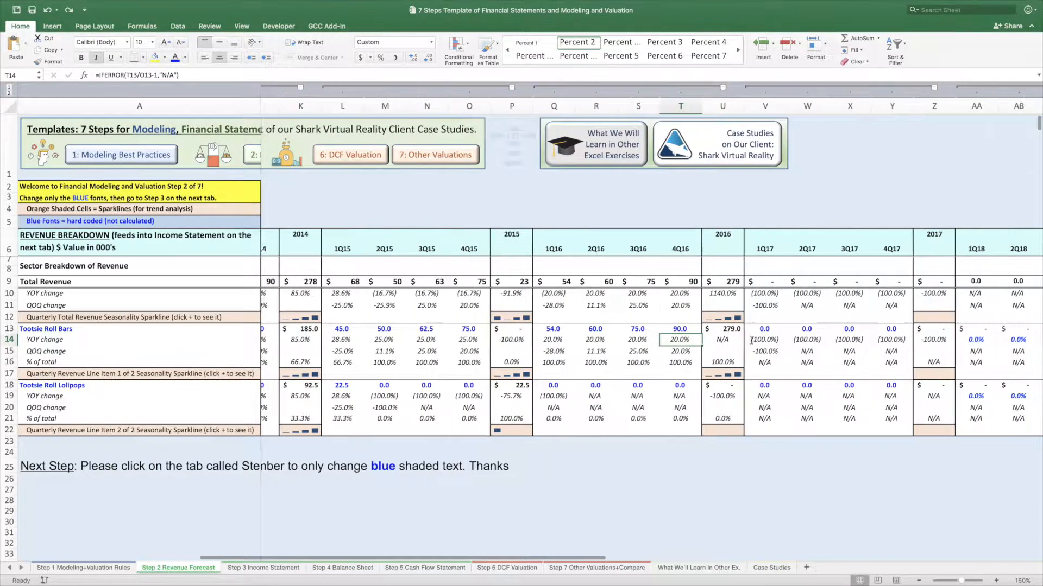
left_click(712, 330)
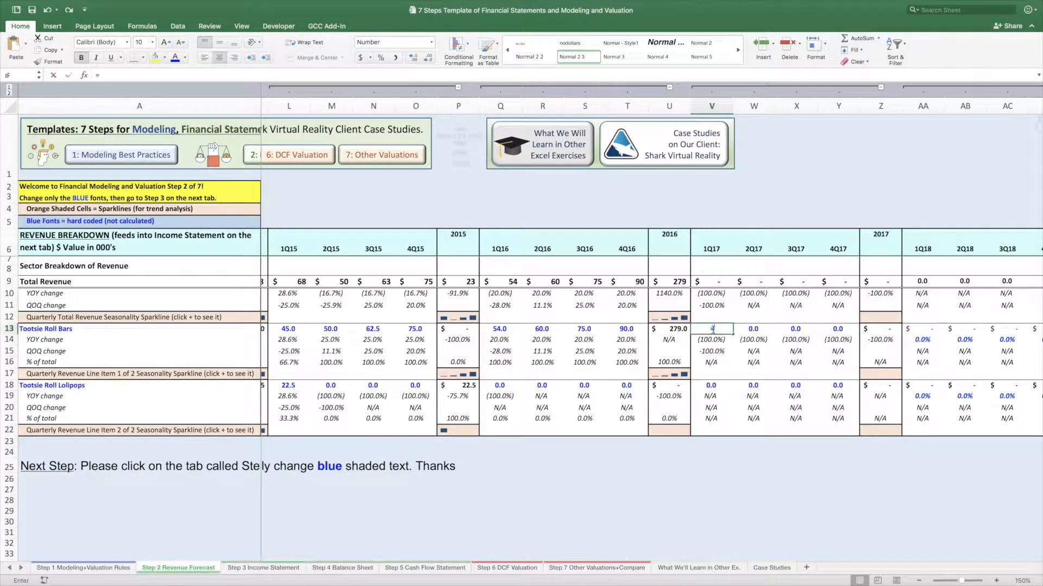
type("=")
key("Left")
key("Left")
key("Left")
key("Left")
key("Left")
type("*1.15")
key("Return")
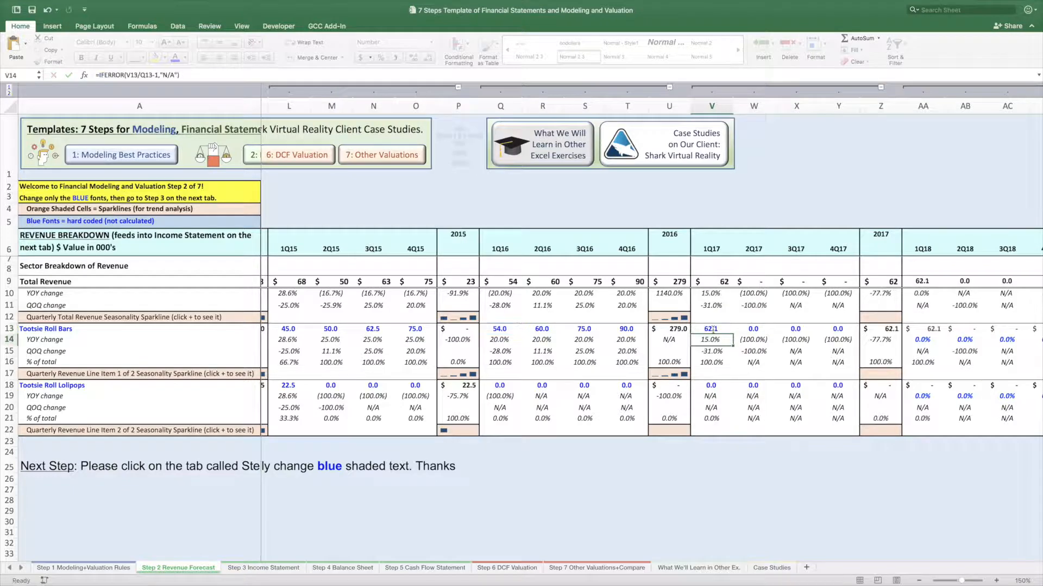
- Copy the V13 growth formula into the 2Q17 to 4Q17 Tootsie Roll Bars cells W13:Y13
left_click(711, 330)
key("super+c")
left_click_drag(747, 333, 839, 329)
key("super+v")
left_click(880, 363)
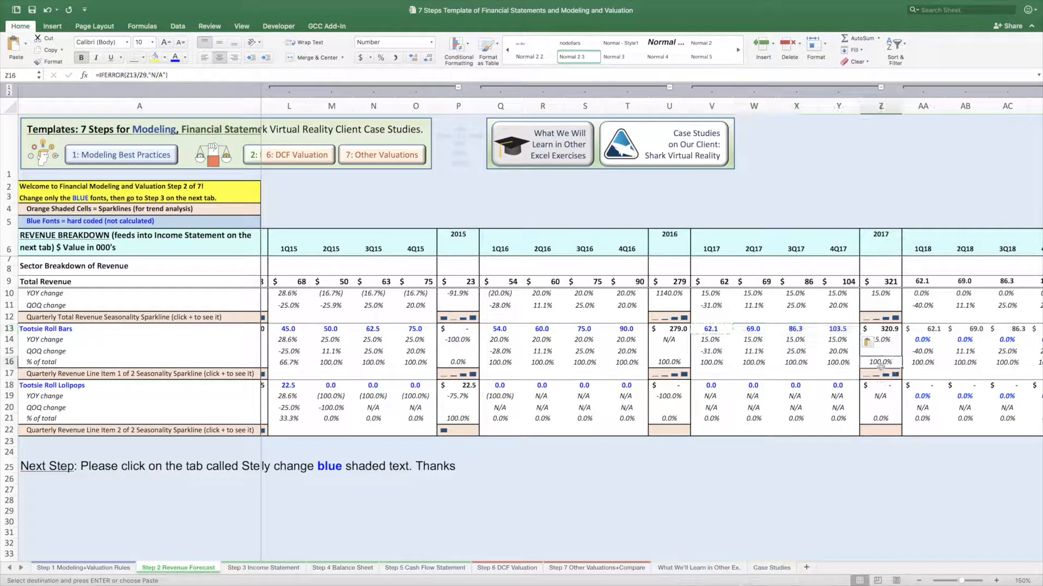
left_click(942, 351)
key("Escape")
- Review the 2017 Tootsie Roll Bars quarters, the 1Q18 revenue formula in AA13 and its YOY change input in AA14
scroll(943, 350, "right", 5)
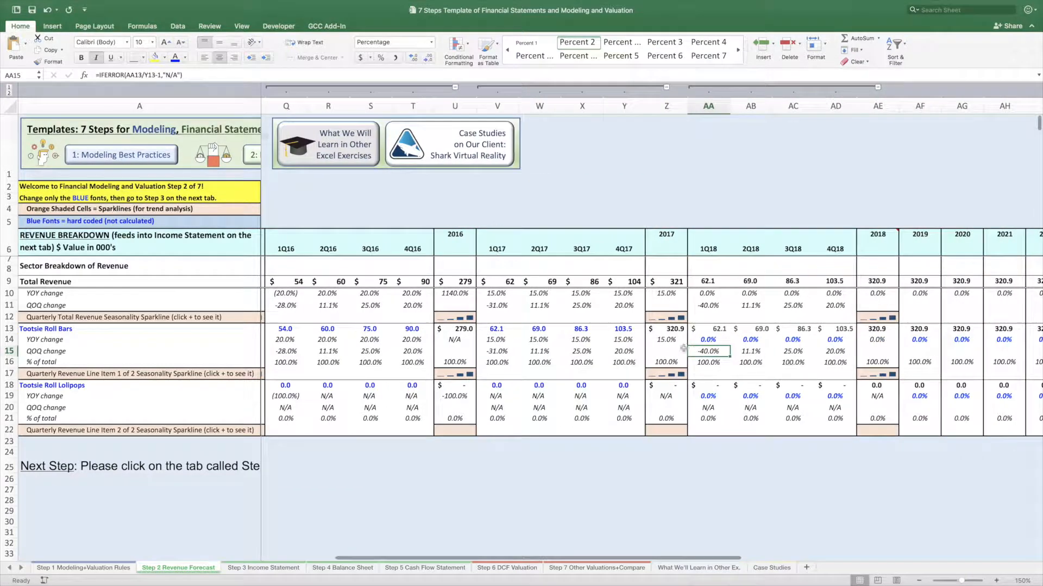
left_click_drag(493, 328, 608, 328)
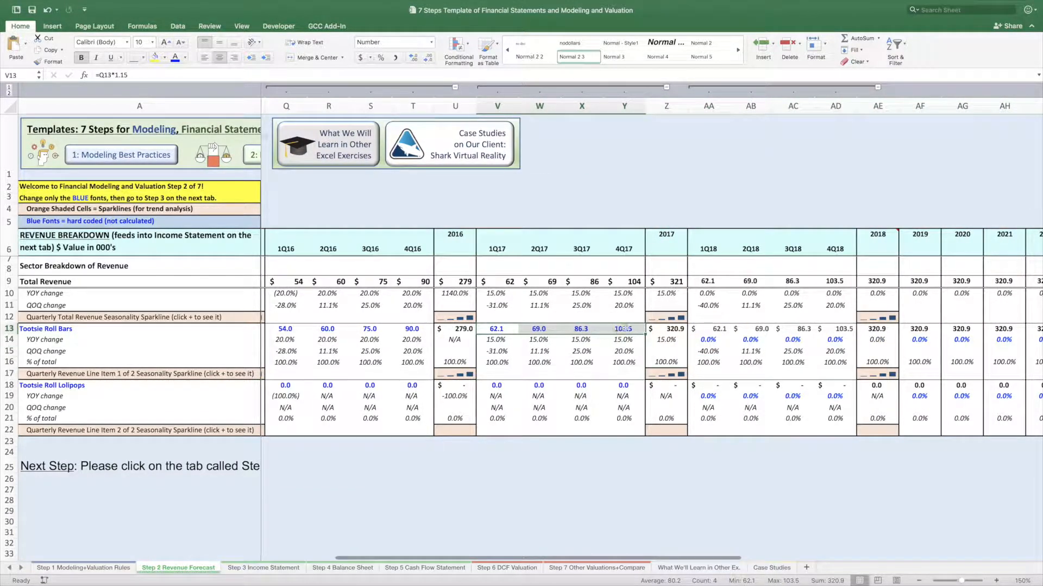
left_click(705, 339)
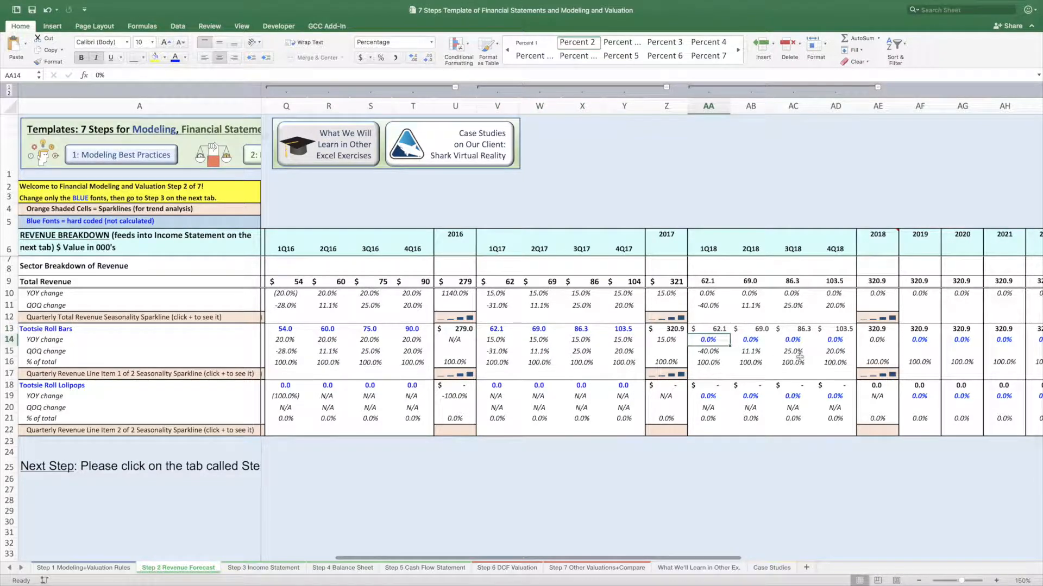
left_click(716, 329)
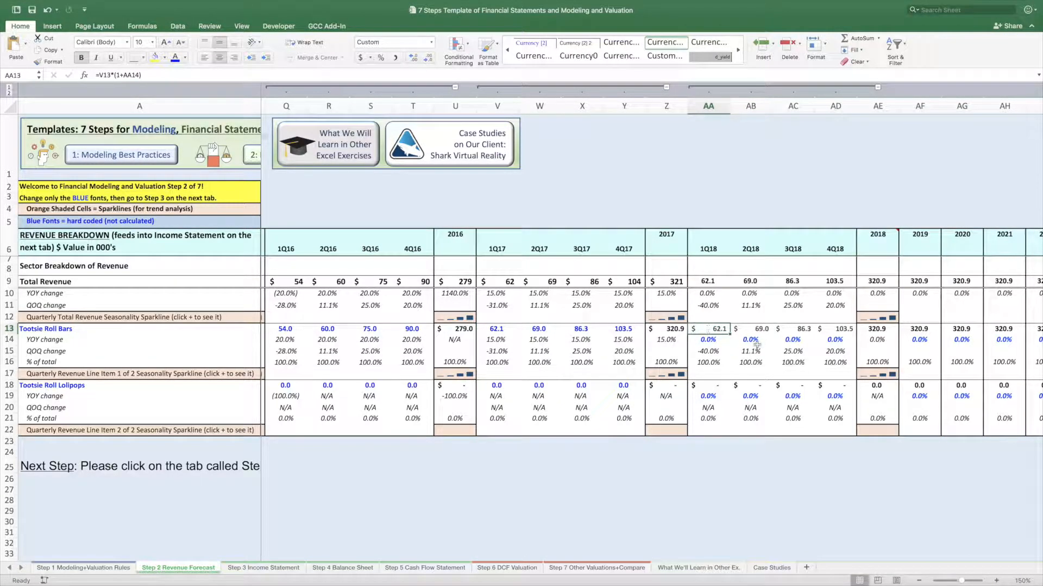
left_click(709, 339)
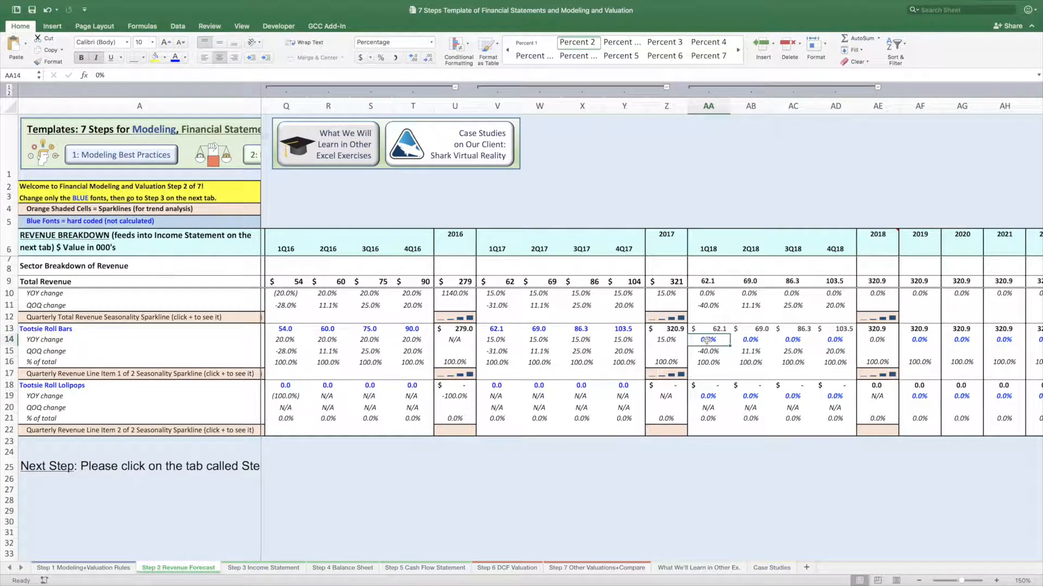
double_click(715, 331)
key("Escape")
- Set the Tootsie Roll Bars YOY change to 13% for each 2018 quarter, 1Q18 to 4Q18, in AA14:AD14
left_click(721, 344)
type("13")
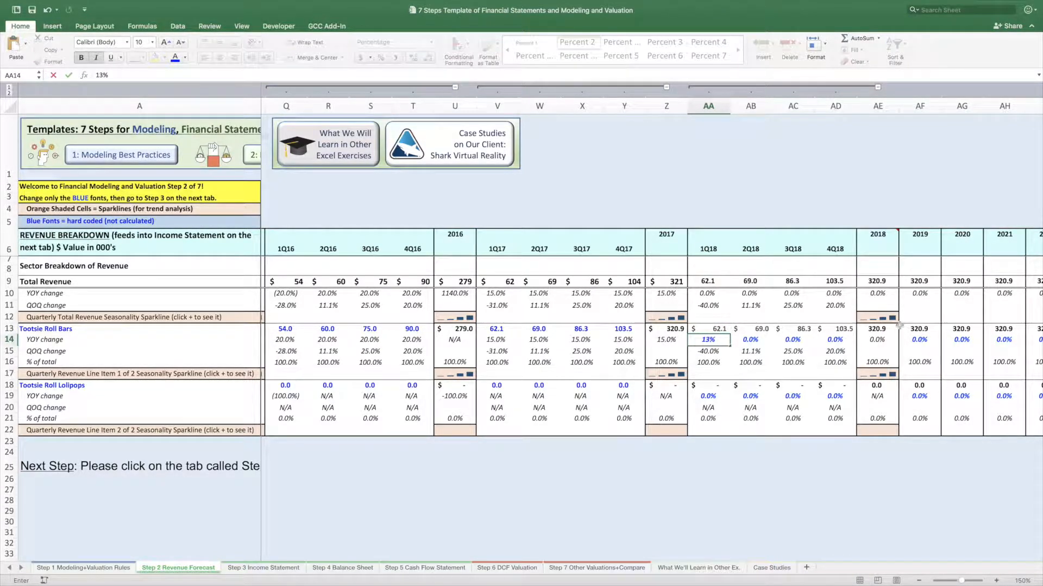
key("Return")
key("Up")
key("Right")
type("13")
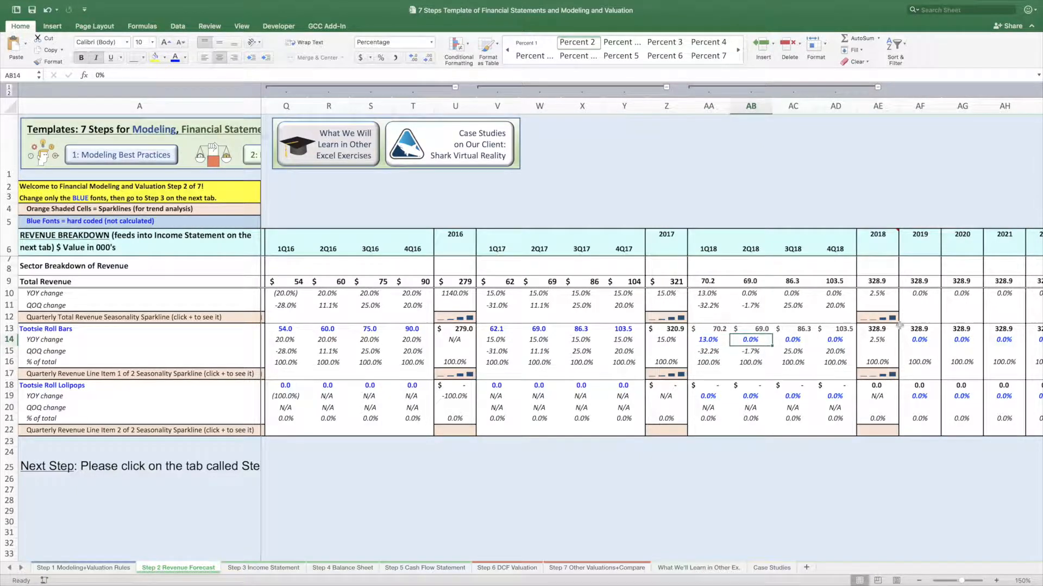
key("Return")
key("Up")
key("Right")
type("13")
key("Return")
key("Up")
key("Right")
type("13")
key("Return")
key("Up")
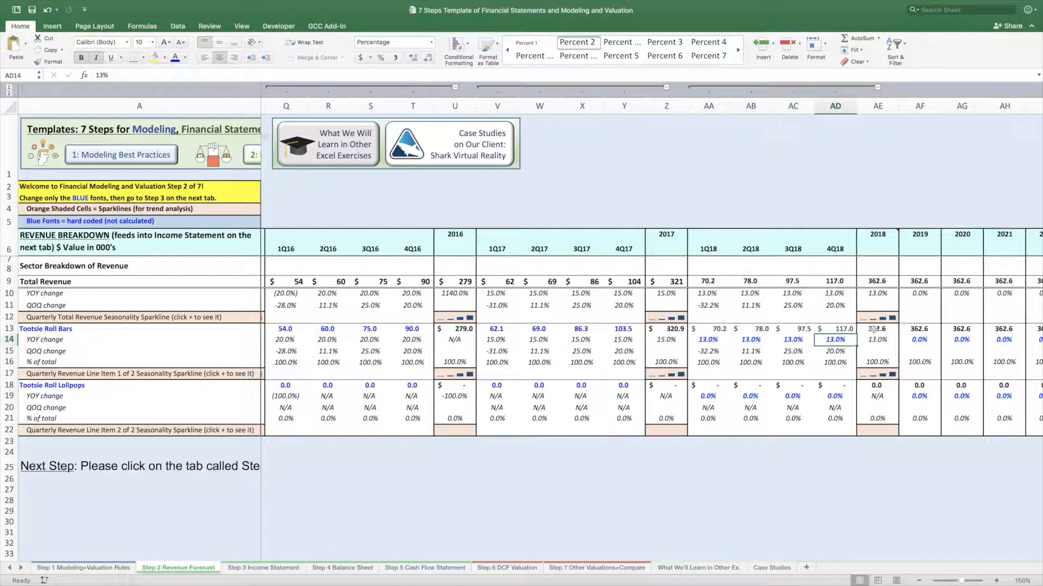
- Set the Tootsie Roll Bars YOY change to 12% for 2019, 11% for 2020, 10% for 2021 and 5% for 2022 in AF14:AI14
left_click(918, 339)
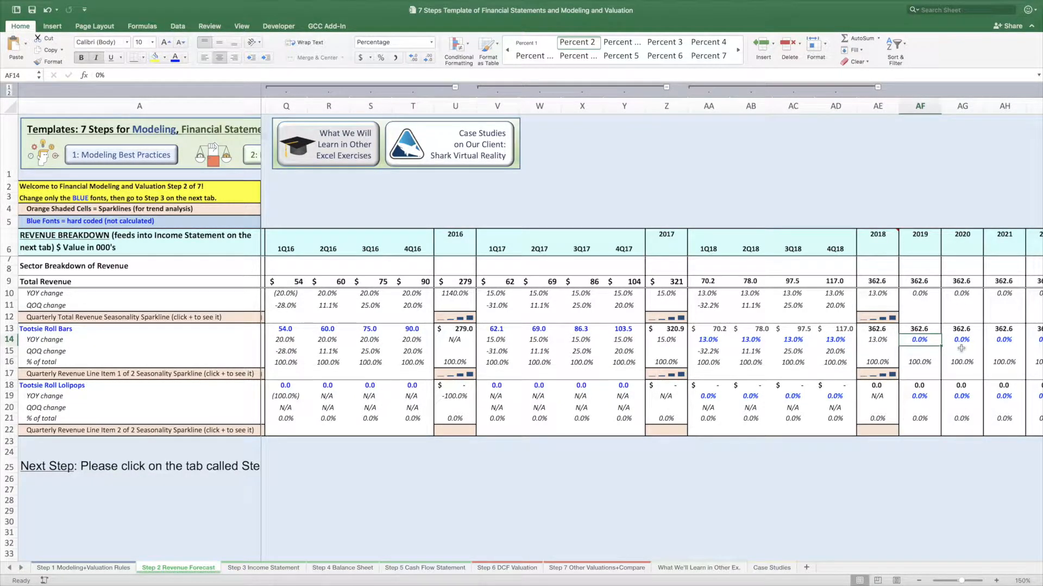
scroll(961, 348, "right", 9)
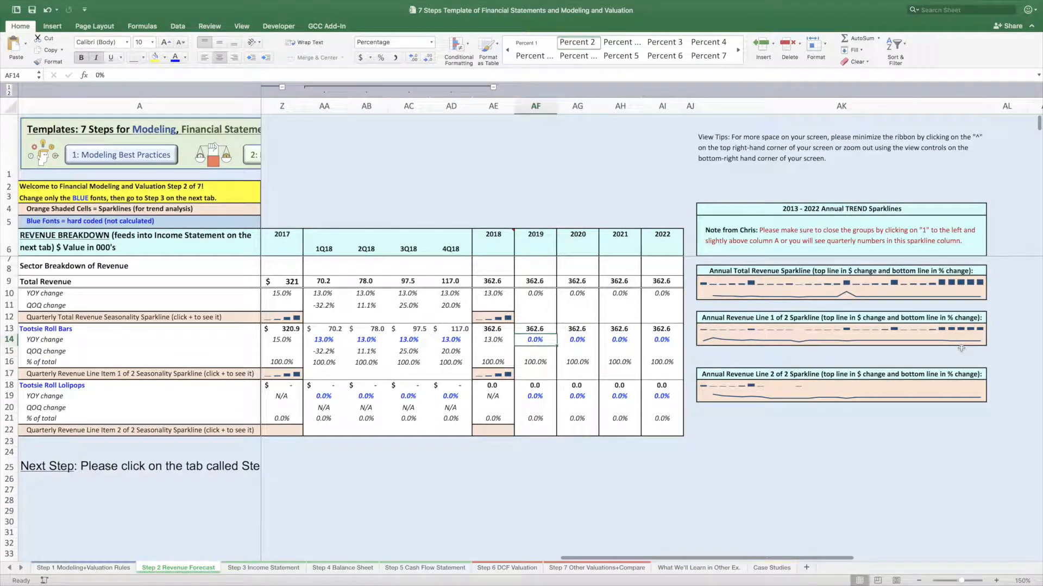
type("12")
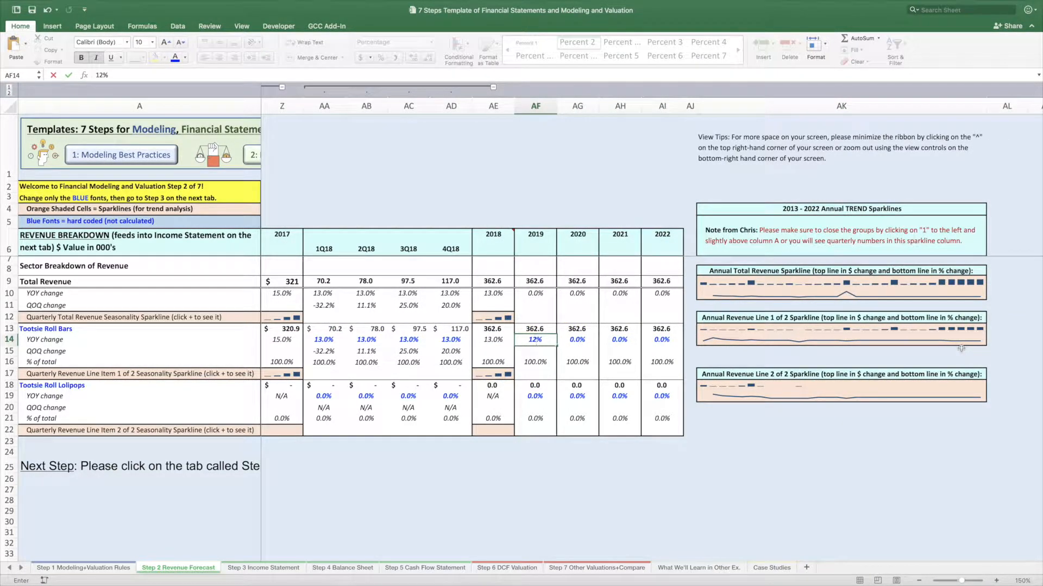
key("Tab")
type("11")
key("Tab")
type("10")
key("Tab")
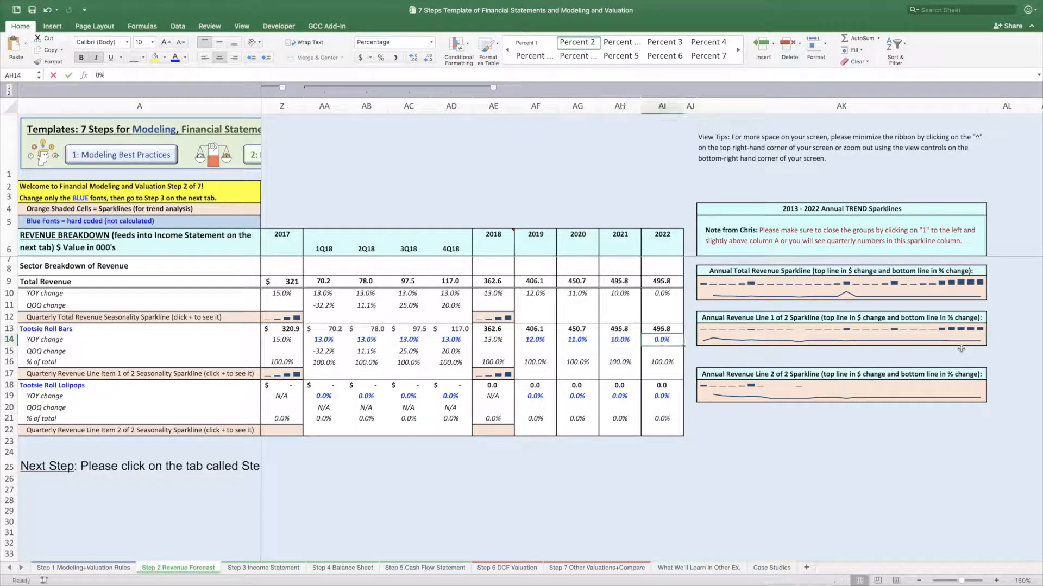
type("5")
key("Return")
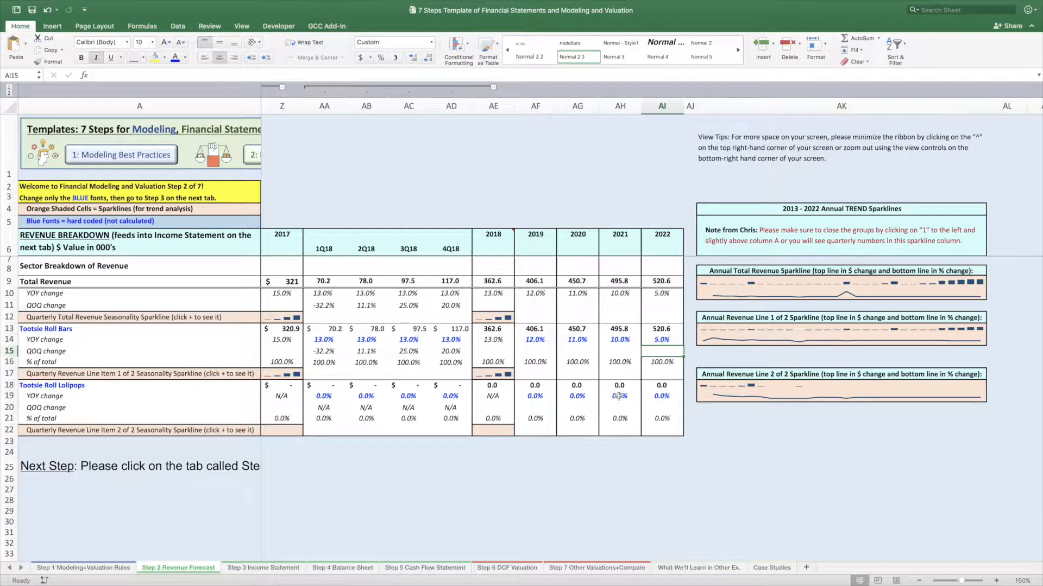
- Copy the 2014 Tootsie Roll Lolipops quarterly formulas in G18:J18 to the 2015 quarters L18:O18 and the 2016 quarters Q18:T18
scroll(619, 395, "left", 15)
left_click(495, 387)
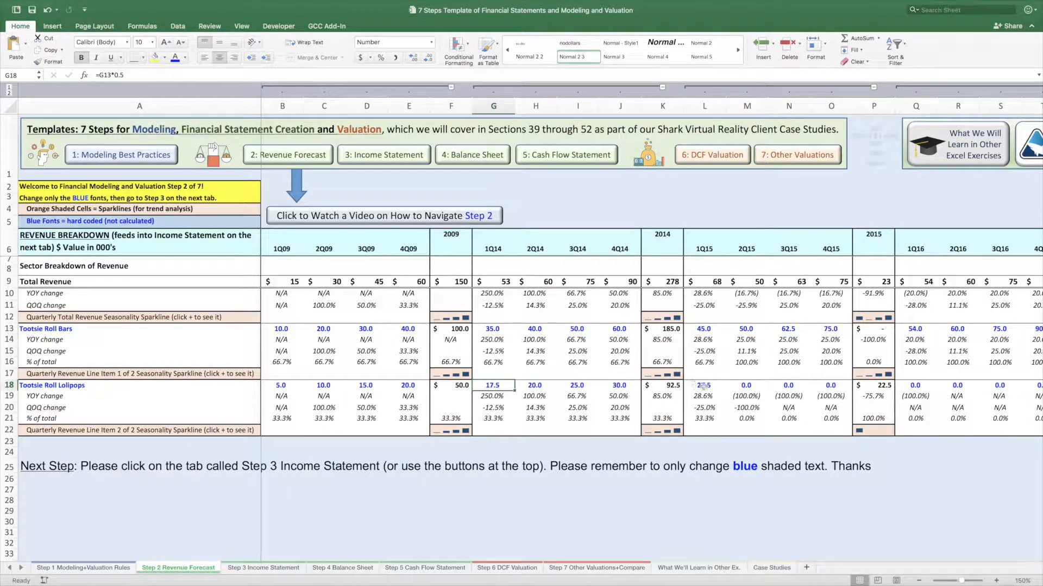
left_click_drag(505, 386, 636, 385)
key("ctrl+c")
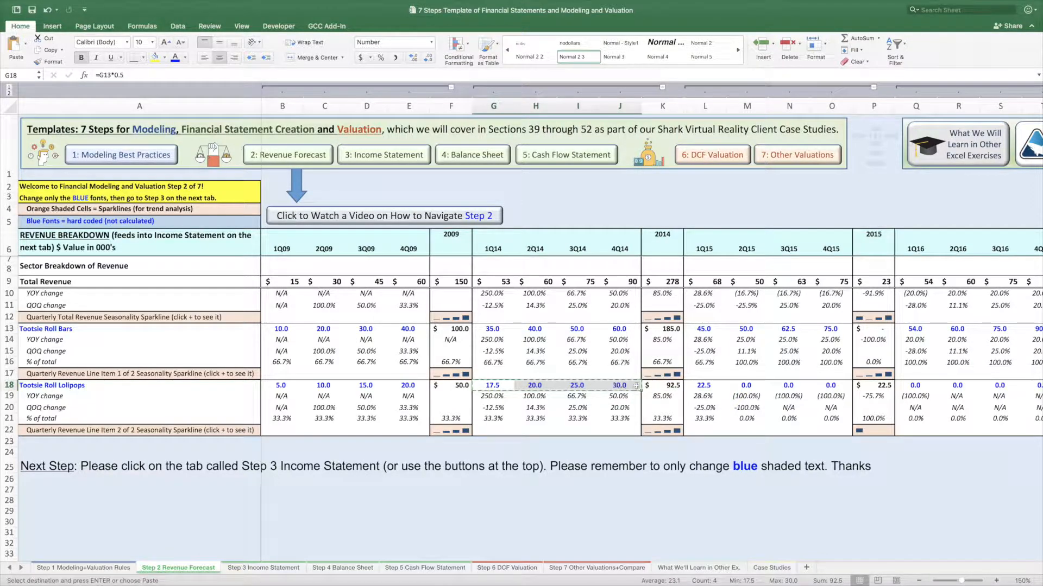
left_click(705, 385)
key("ctrl+v")
scroll(768, 389, "right", 3)
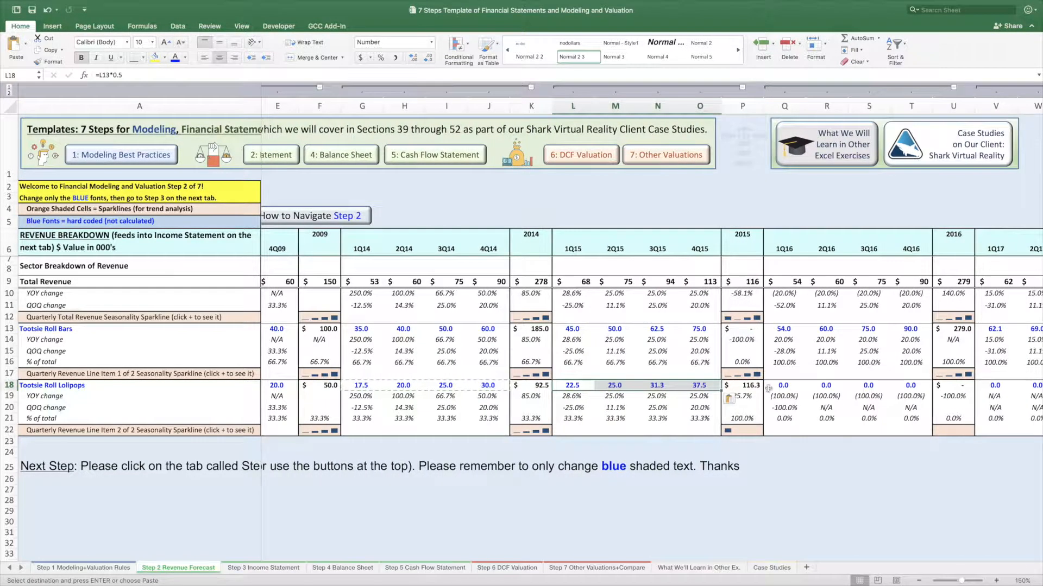
left_click(768, 386)
key("ctrl+v")
scroll(760, 388, "right", 6)
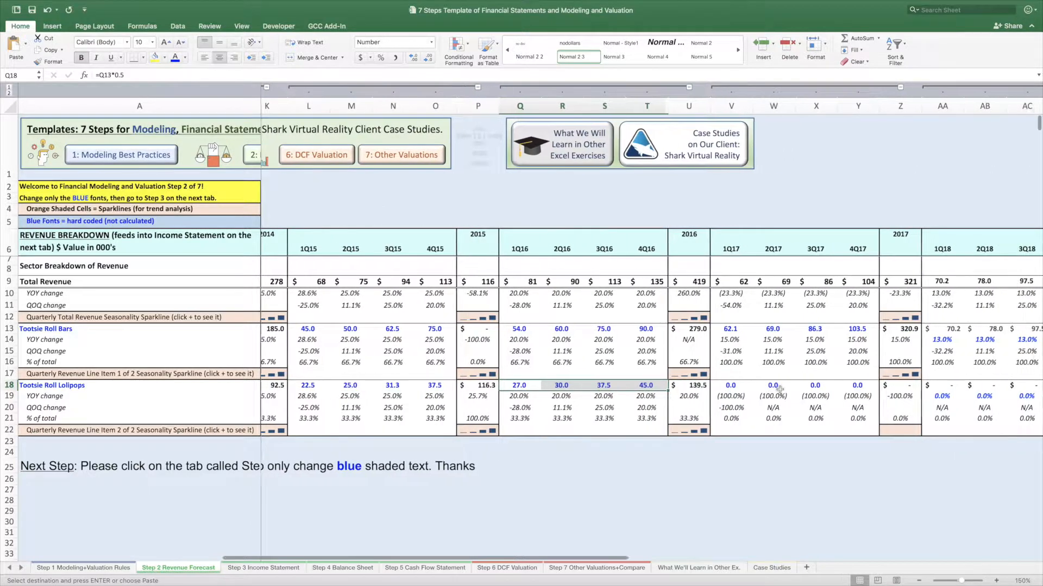
- Paste the copied Tootsie Roll Lolipops quarterly formulas into the 2017 quarters V18:Y18
left_click(742, 389)
key("ctrl+v")
scroll(739, 388, "right", 8)
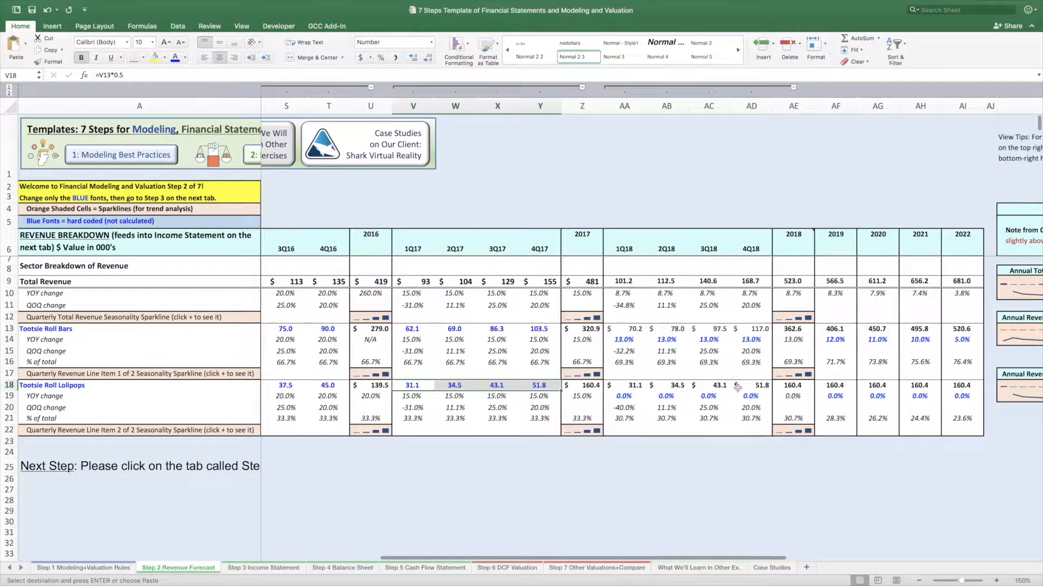
- Try a 50% YOY change for 1Q18 Tootsie Roll Lolipops in AA19 and undo it
left_click(624, 397)
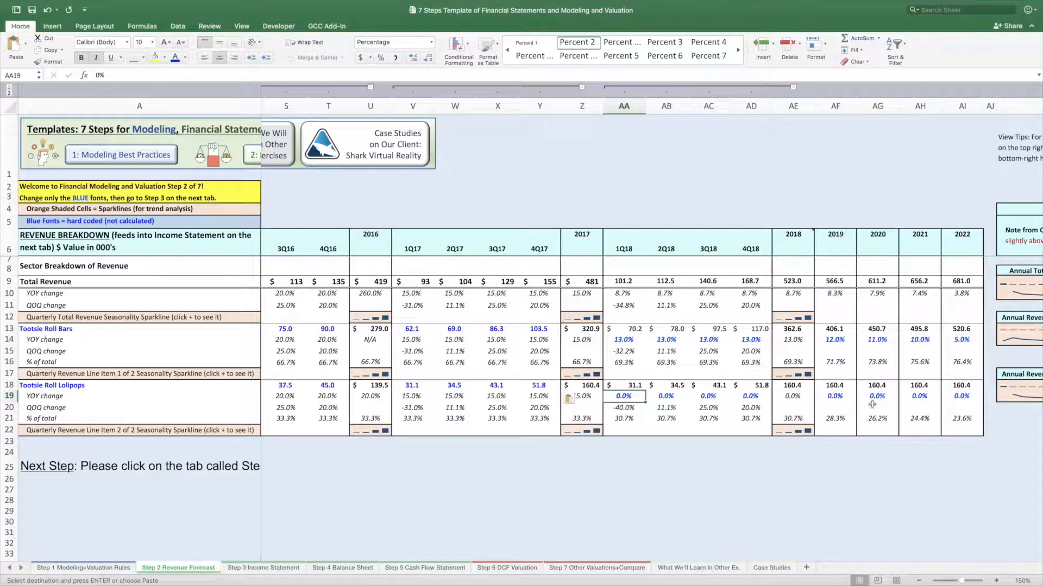
type("50")
key("Return")
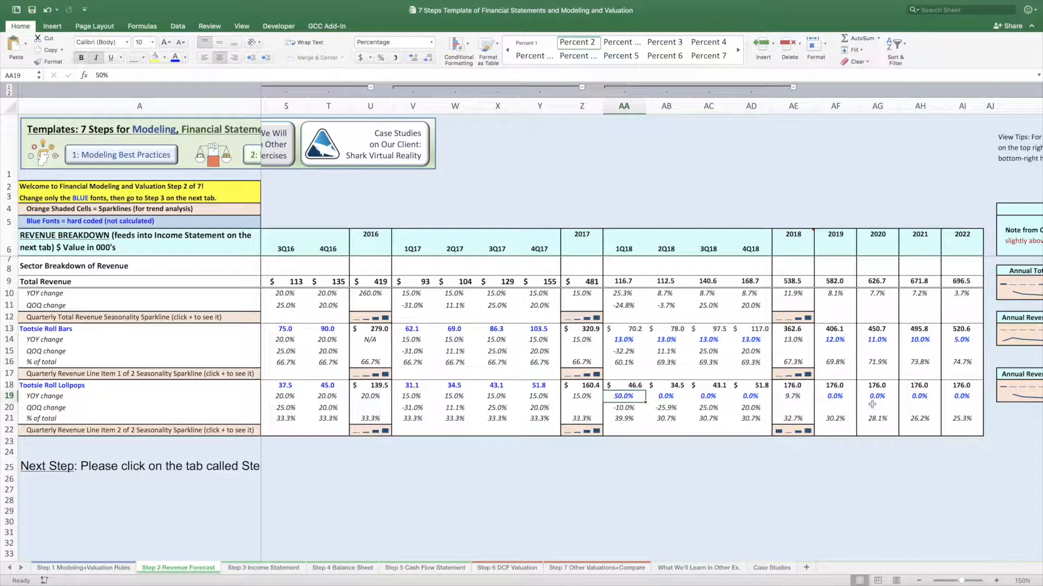
key("super+z")
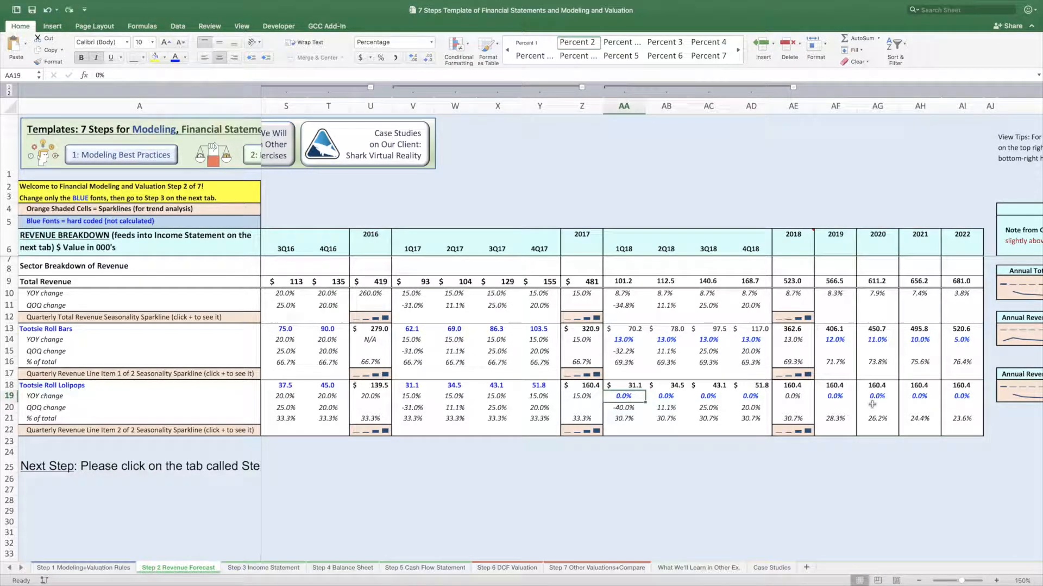
- Set the Tootsie Roll Lolipops YOY change to 13% for each 2018 quarter, 1Q18 to 4Q18, in AA19:AD19
key("Left")
key("Left")
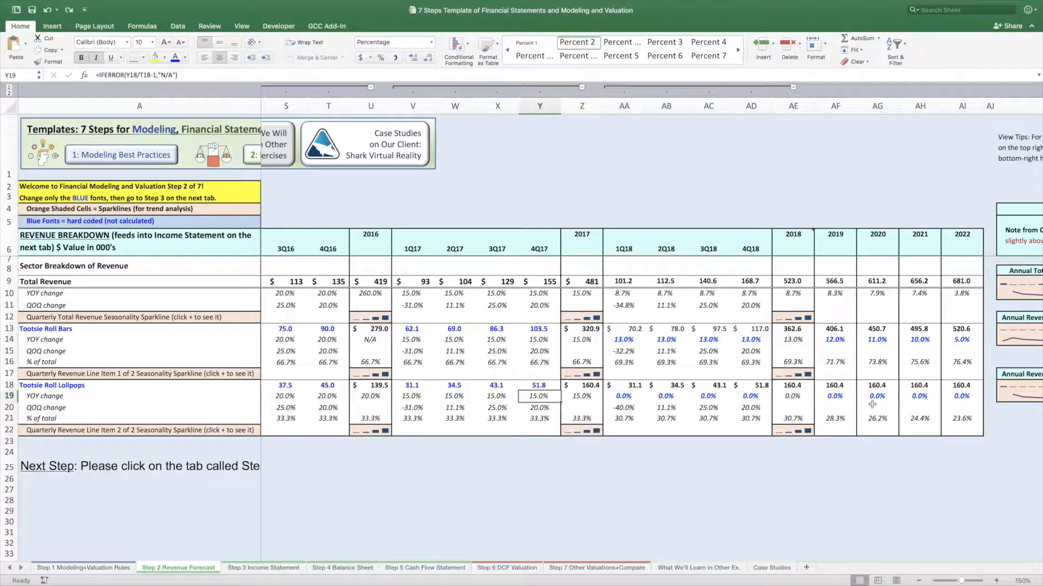
key("Right")
key("Right")
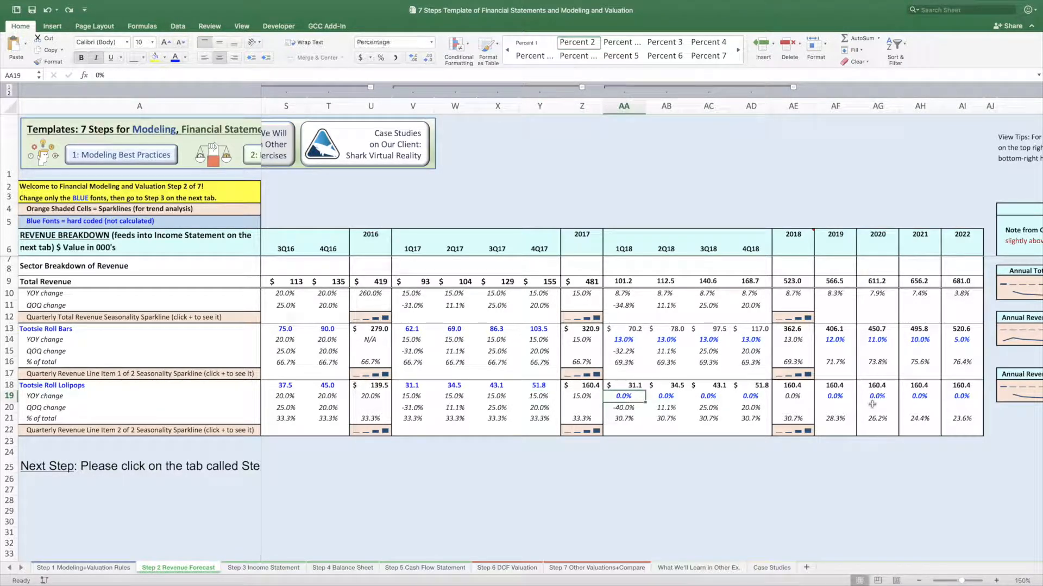
type("13")
key("Right")
type("13")
key("Right")
type("13")
key("Right")
type("13")
key("Right")
key("Right")
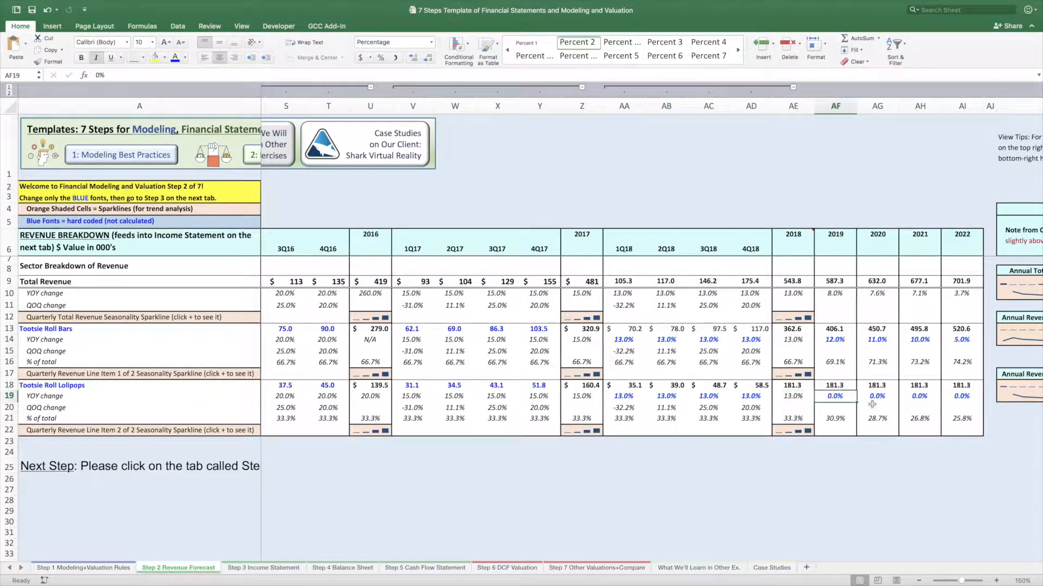
- Set the Tootsie Roll Lolipops YOY change to 12% for 2019, 11% for 2020, 10% for 2021 and 5% for 2022 in AF19:AI19
type("12")
key("Right")
type("11")
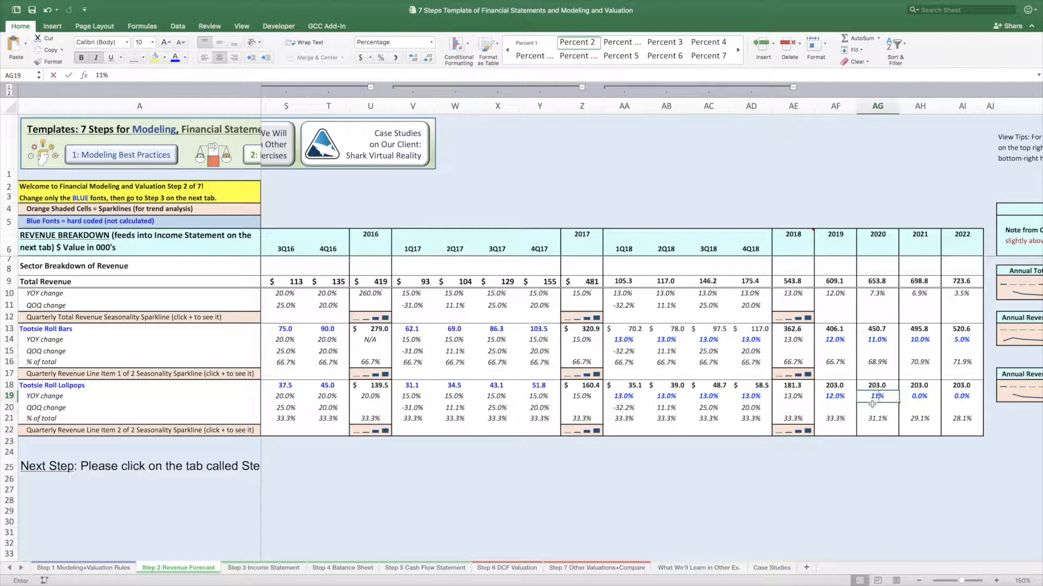
key("Right")
type("10")
key("Right")
type("5")
key("Return")
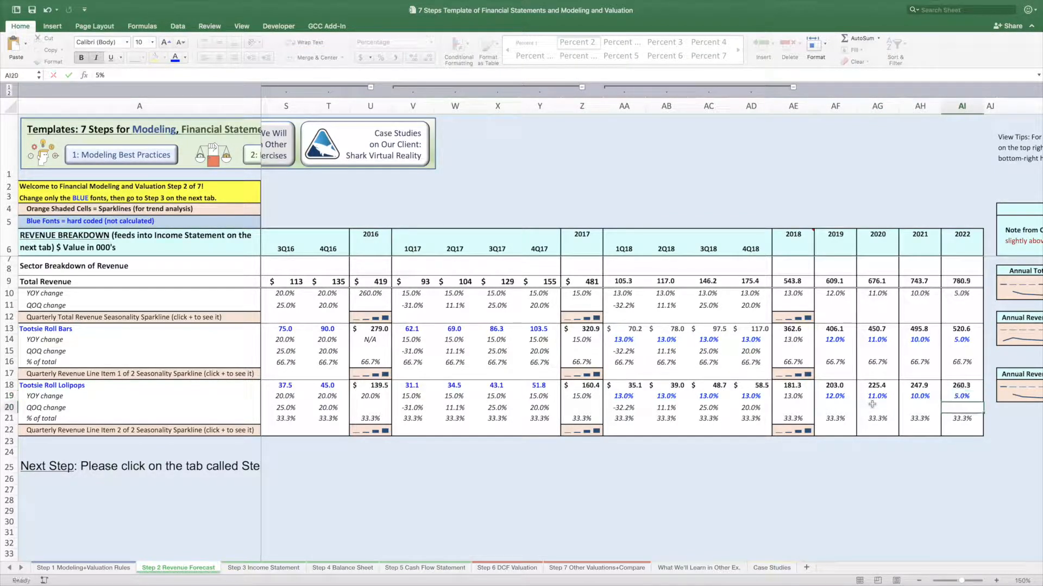
- Review the 2009 and 2014 period headings in row 6 and the annual trend sparklines in column AK
scroll(486, 358, "left", 15)
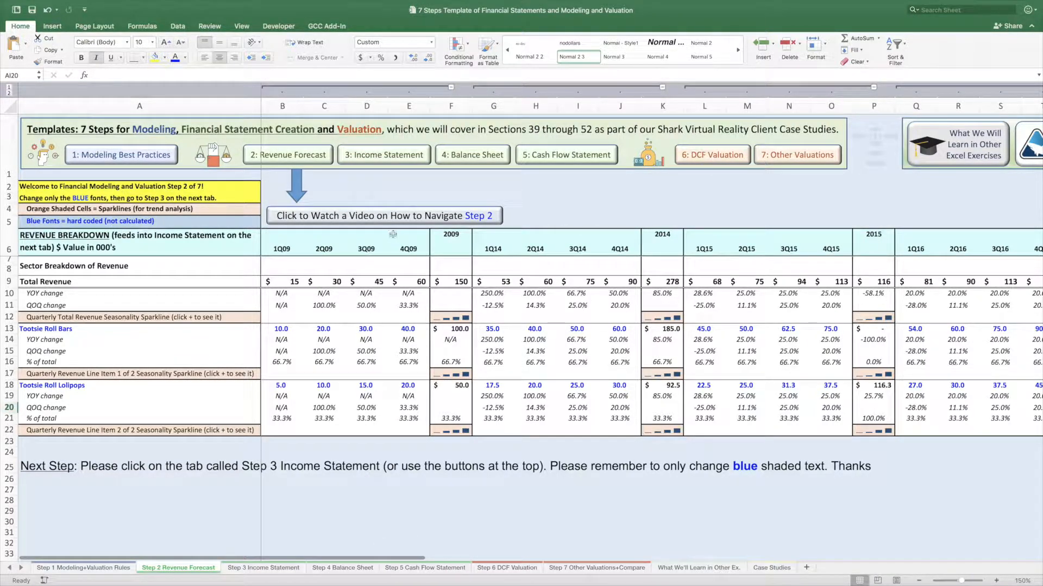
left_click_drag(276, 245, 659, 241)
scroll(782, 276, "right", 10)
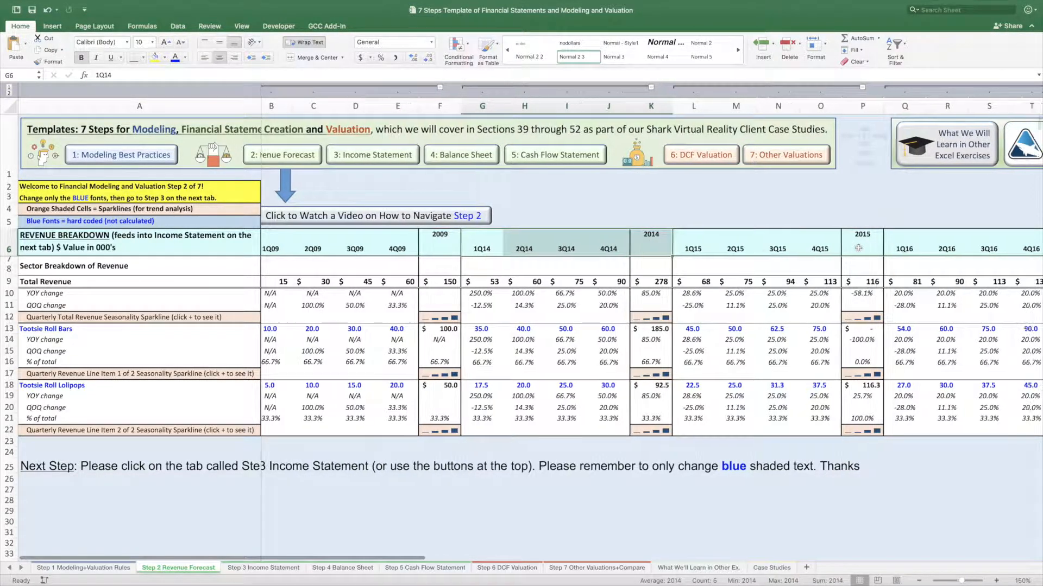
scroll(782, 276, "right", 5)
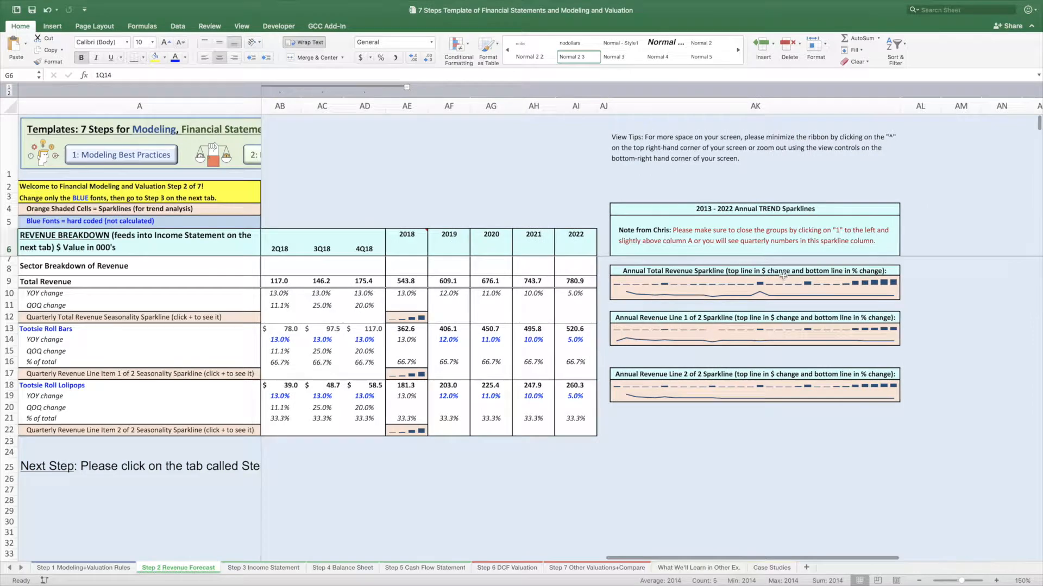
scroll(506, 230, "left", 15)
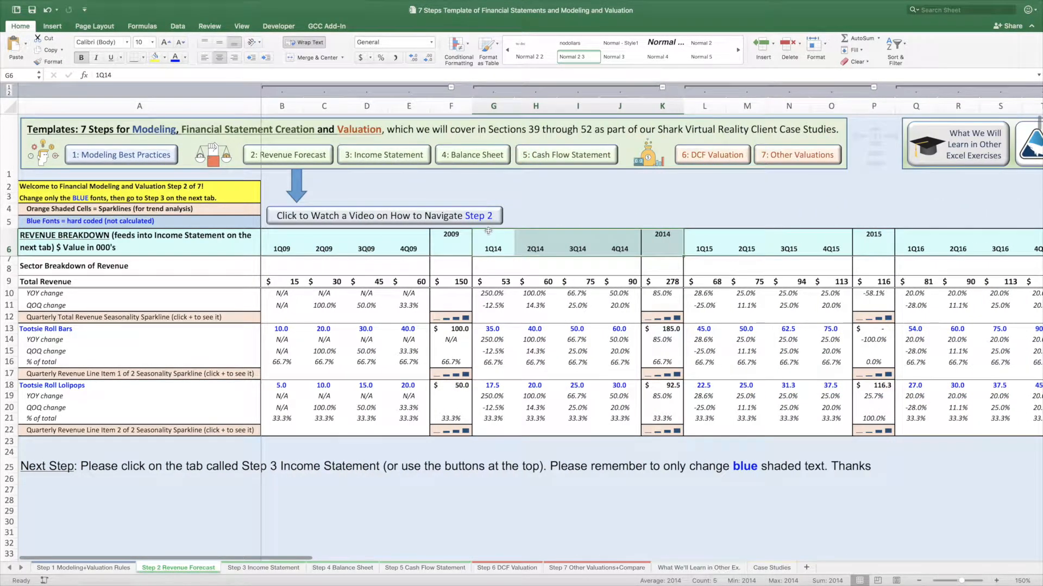
- Check the source ranges of the quarterly seasonality sparklines for Total Revenue in row 12 and Tootsie Roll Bars in row 17 through 2018
left_click(444, 320)
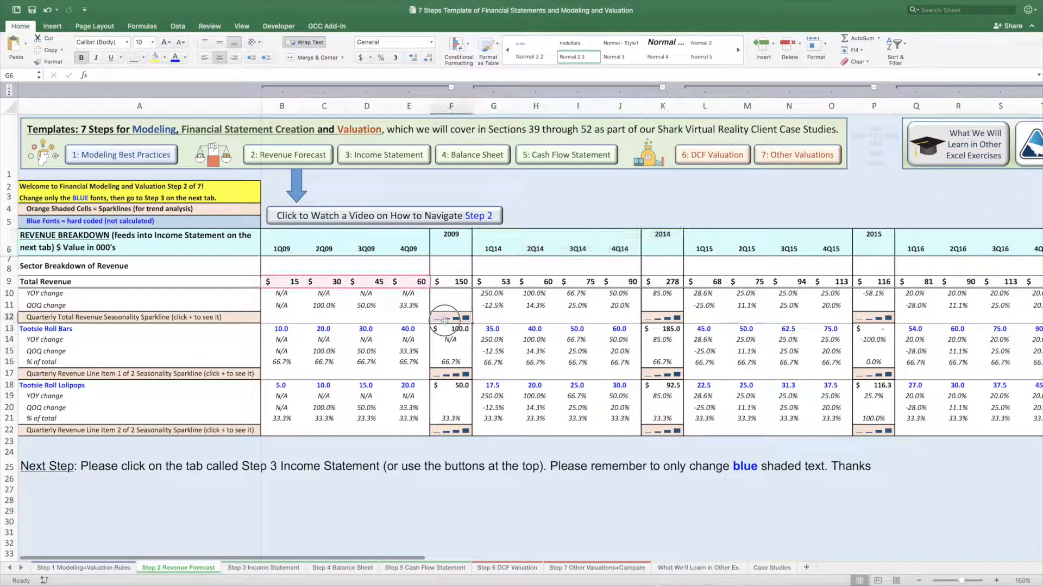
left_click(669, 315)
left_click(874, 317)
left_click(872, 371)
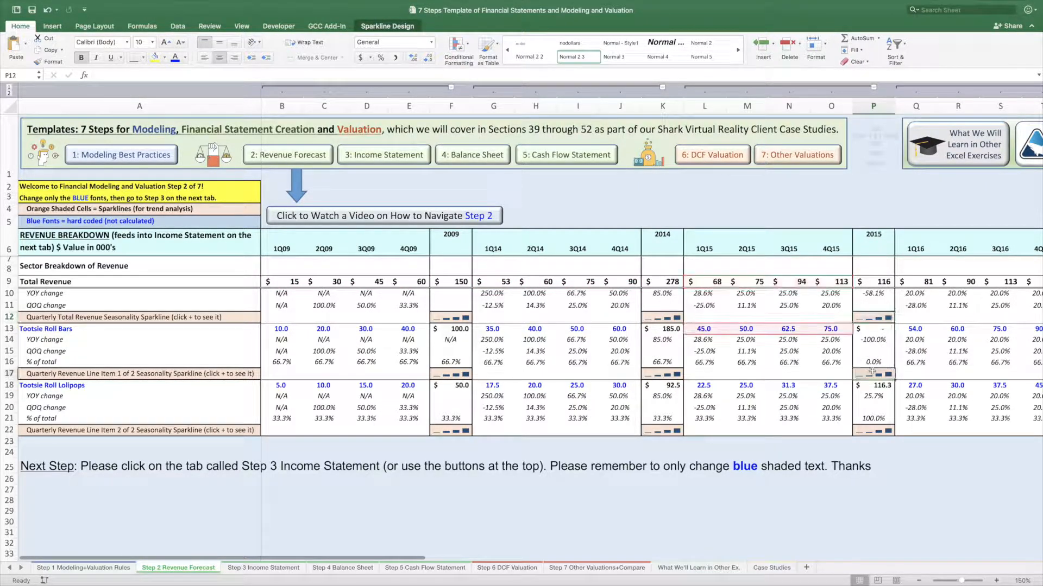
scroll(868, 372, "right", 5)
left_click(861, 374)
scroll(861, 374, "right", 5)
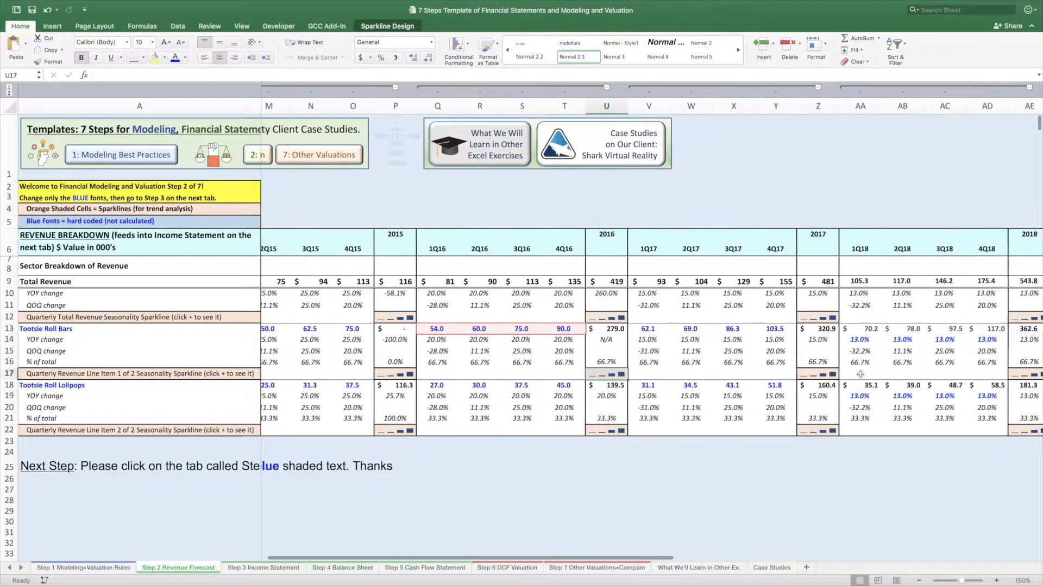
left_click(860, 375)
scroll(862, 376, "right", 4)
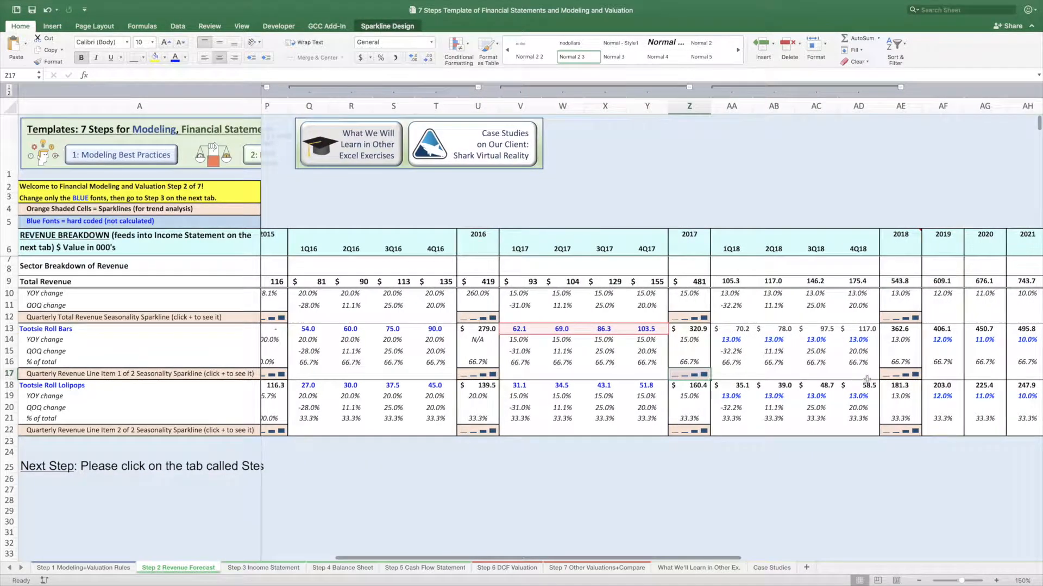
left_click(901, 375)
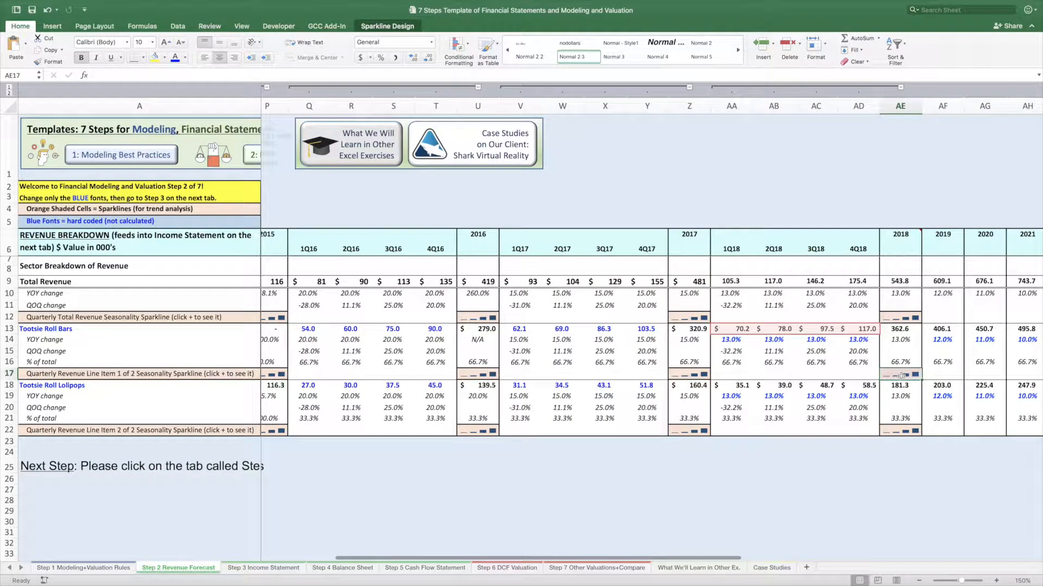
scroll(902, 376, "right", 2)
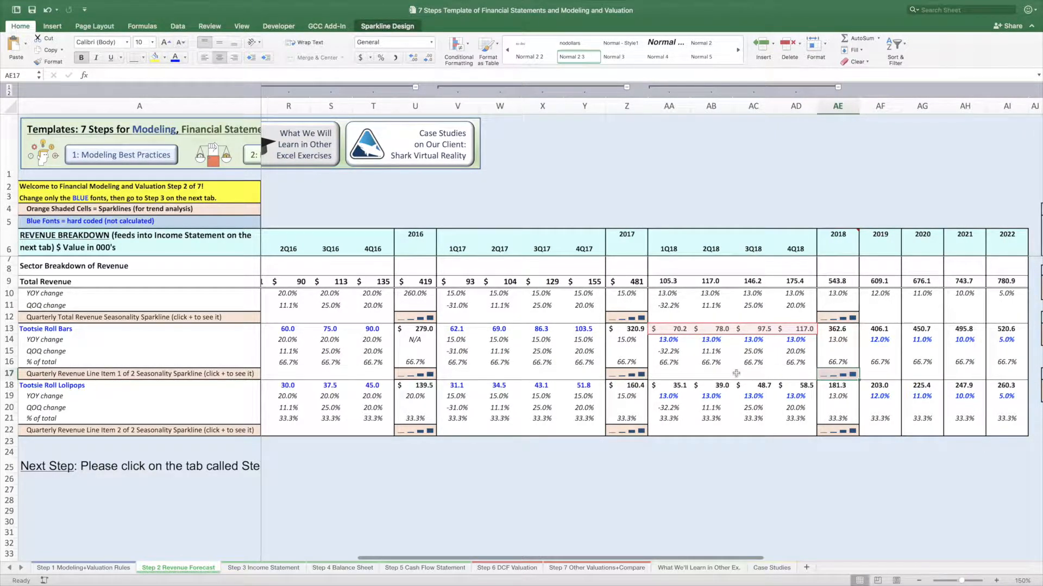
scroll(736, 373, "right", 2)
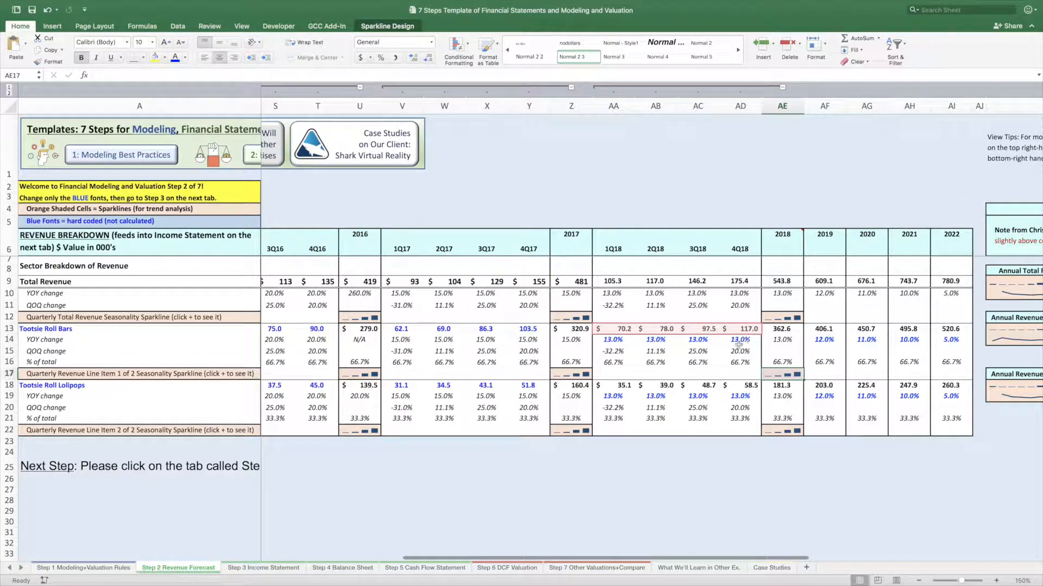
- Collapse all quarterly column groups to leave only the annual columns, and check the row 12 sparkline cells for 2009 to 2015
scroll(740, 339, "left", 10)
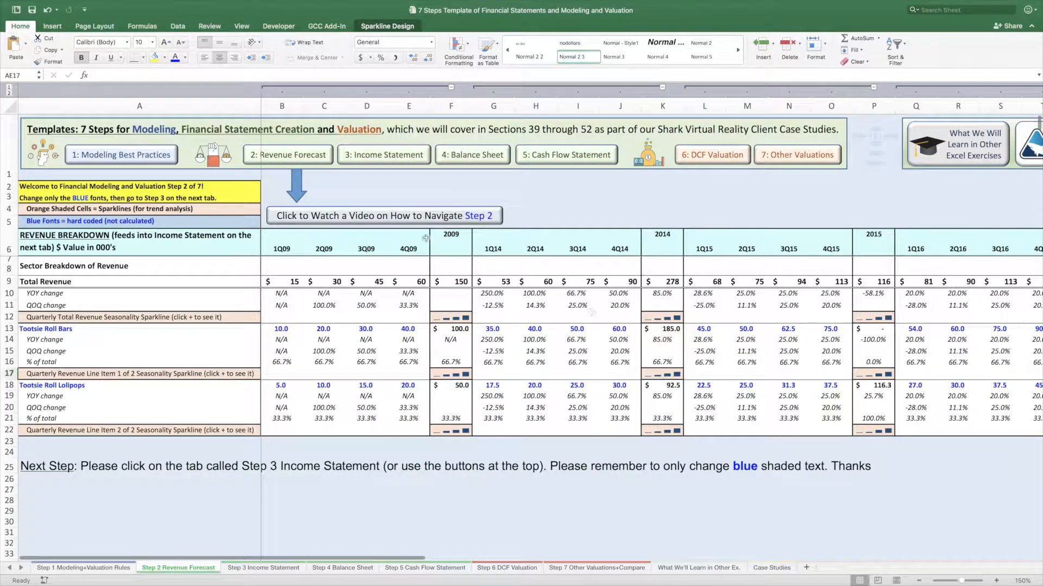
left_click(9, 88)
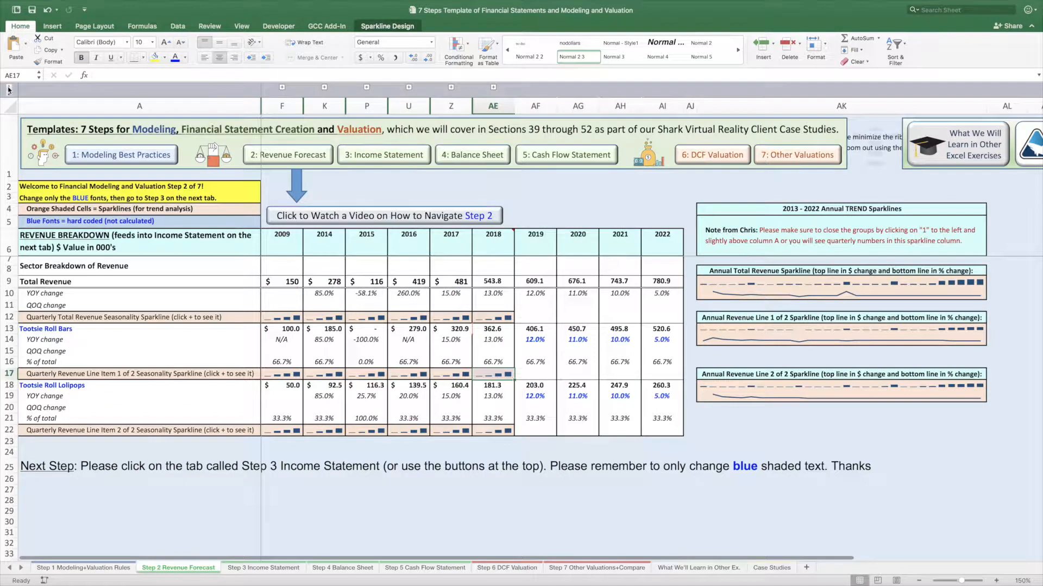
left_click(279, 316)
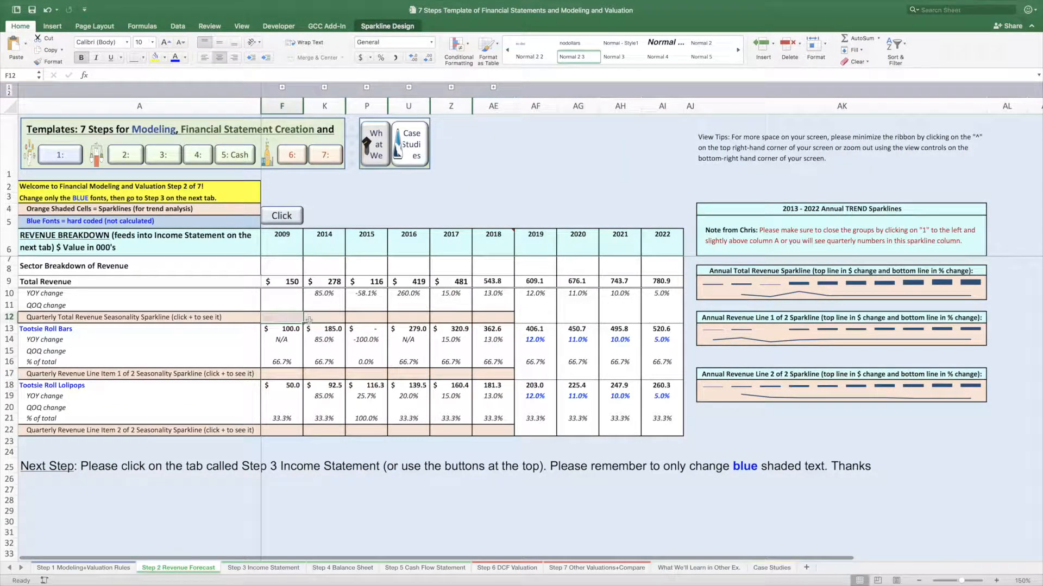
left_click(341, 318)
left_click(367, 318)
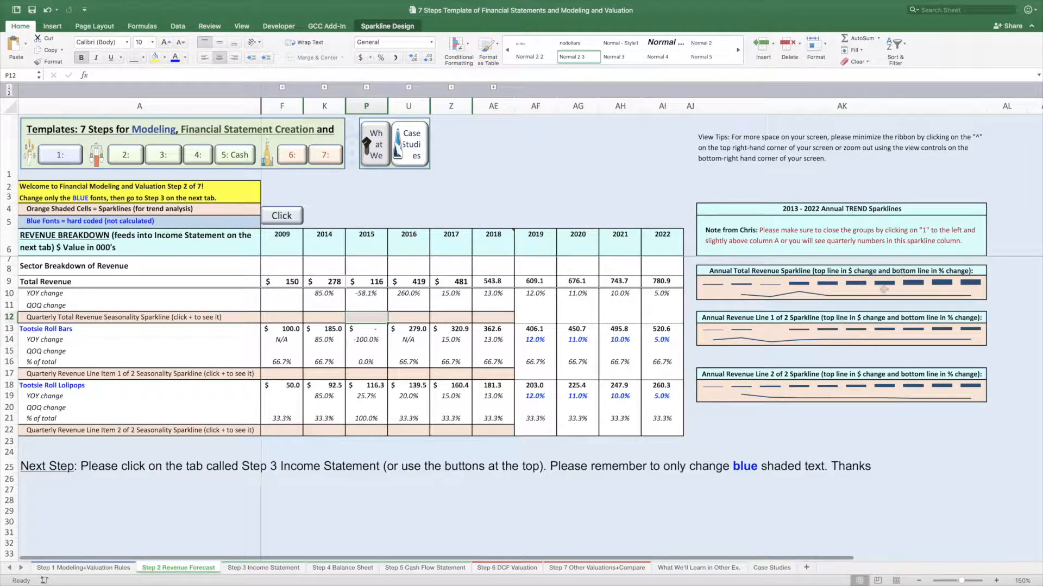
- Inspect the annual trend sparklines for Total Revenue in AK9 and Tootsie Roll Bars in AK13 against the annual figures
scroll(899, 294, "right", 10)
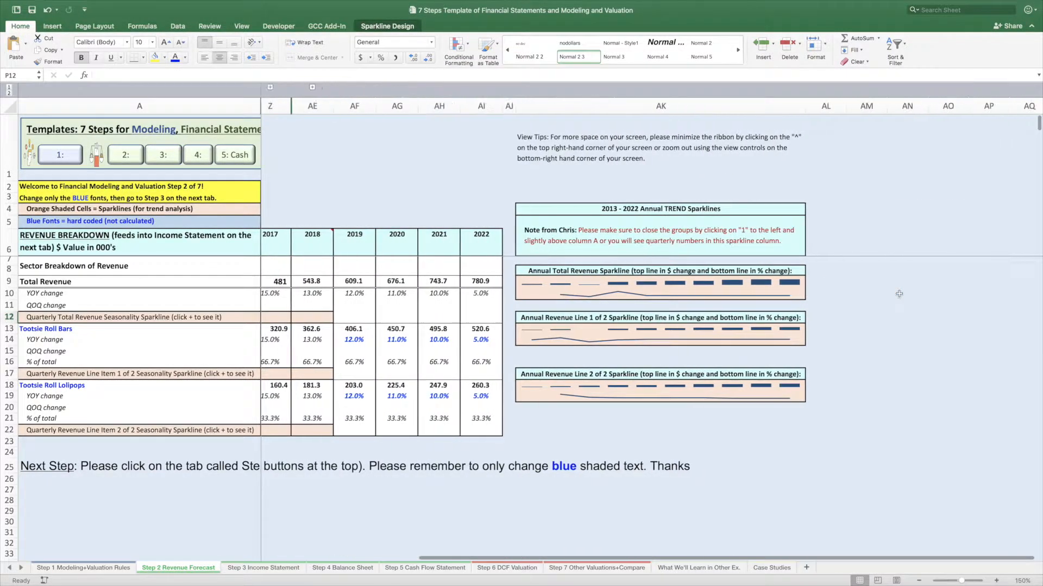
scroll(899, 293, "right", 2)
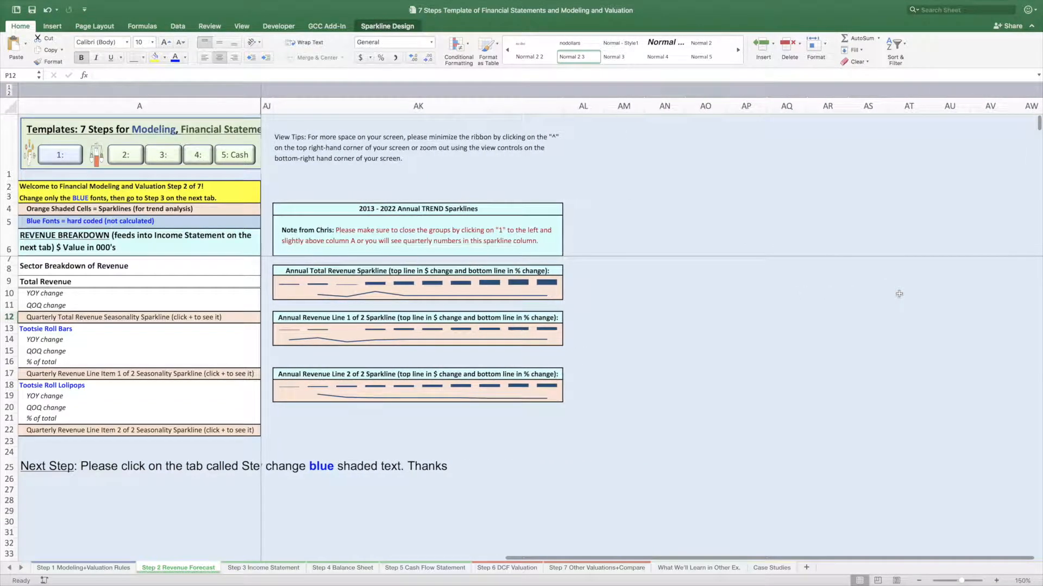
left_click(286, 283)
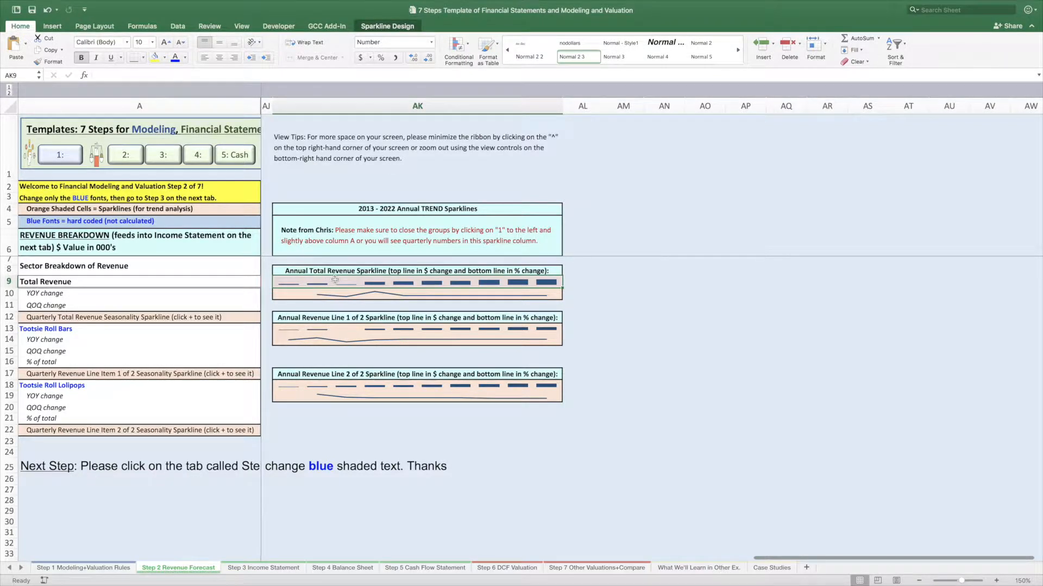
left_click(339, 330)
scroll(346, 332, "left", 10)
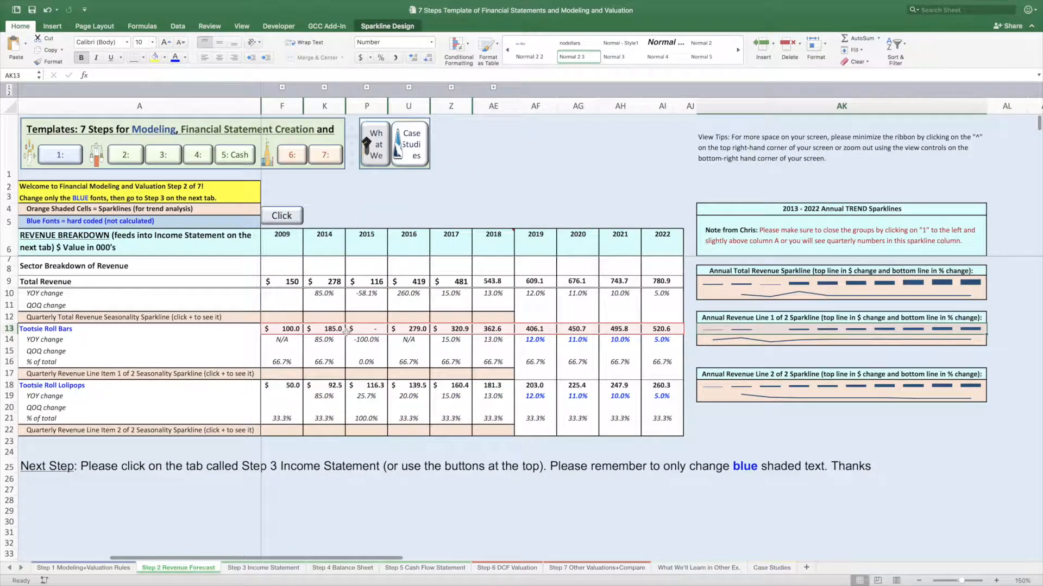
- Expand the 2015 quarters and check the Tootsie Roll Bars annual total in P13 and its YOY change formula in P14
left_click(374, 330)
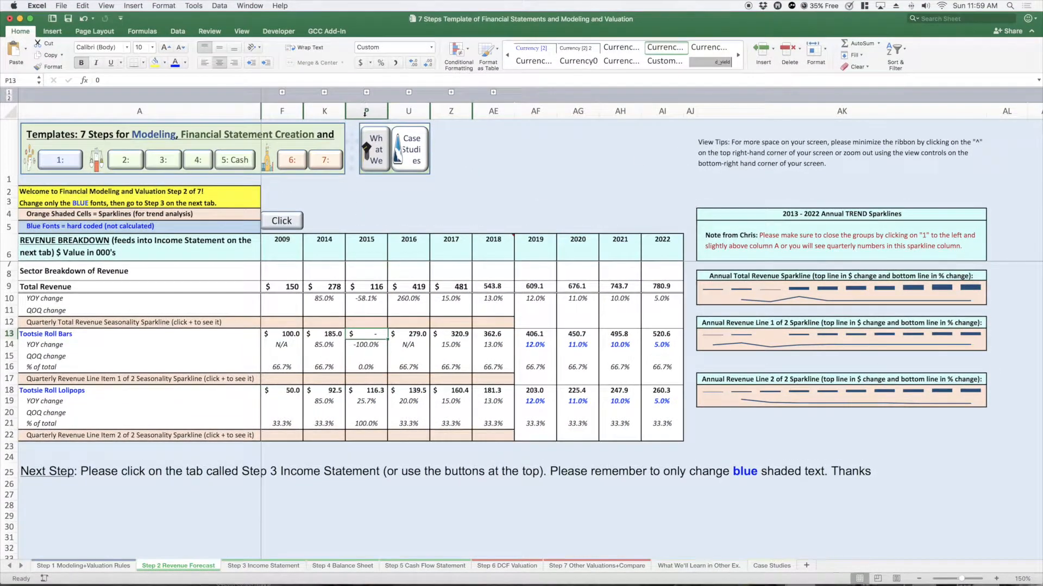
left_click(367, 94)
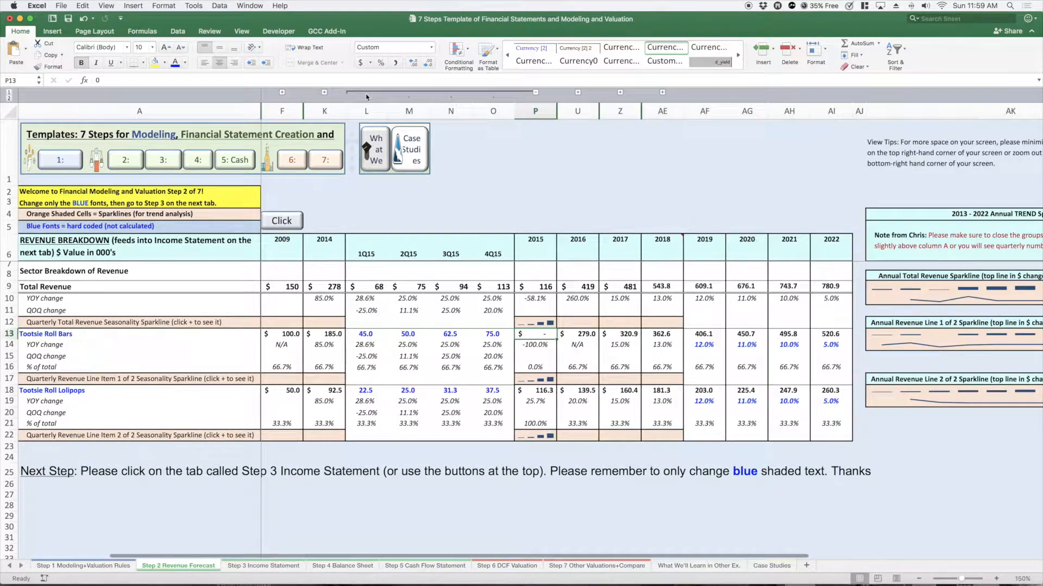
left_click(535, 346)
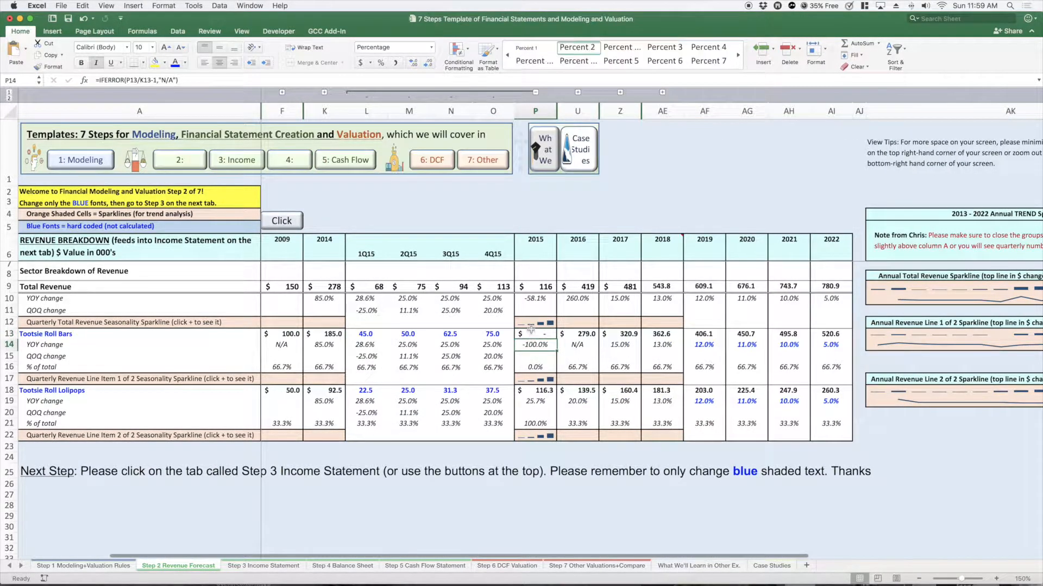
double_click(531, 332)
- Copy the 2015 Lolipops total formula from P18 to the Tootsie Roll Bars total in P13, and collapse the 2015 quarters
left_click(545, 390)
key("ctrl+c")
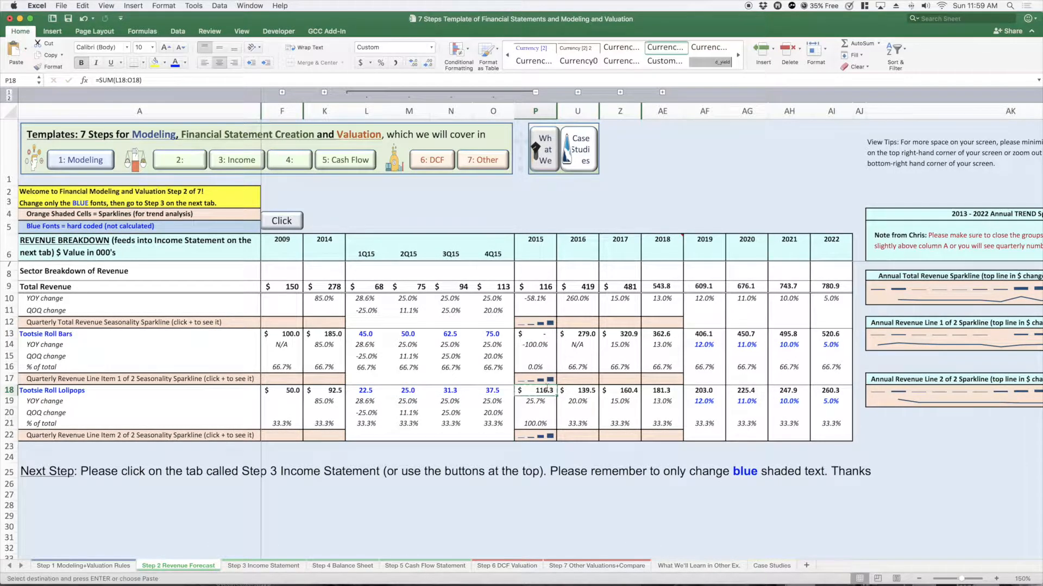
left_click(538, 334)
key("ctrl+v")
key("Escape")
left_click(535, 92)
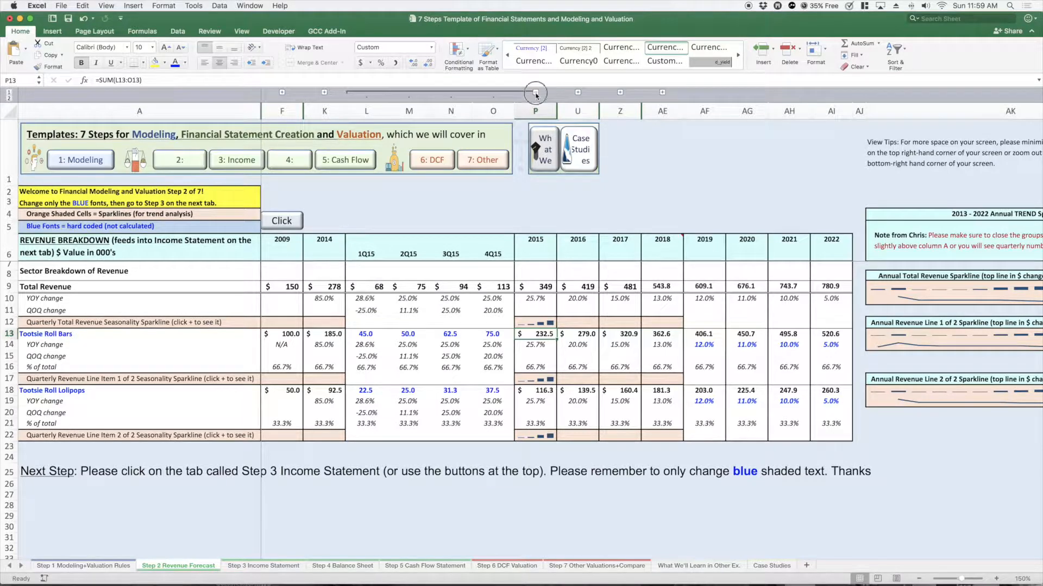
- Return the workbook to full screen and review the annual trend sparklines in column AK
left_click(31, 19)
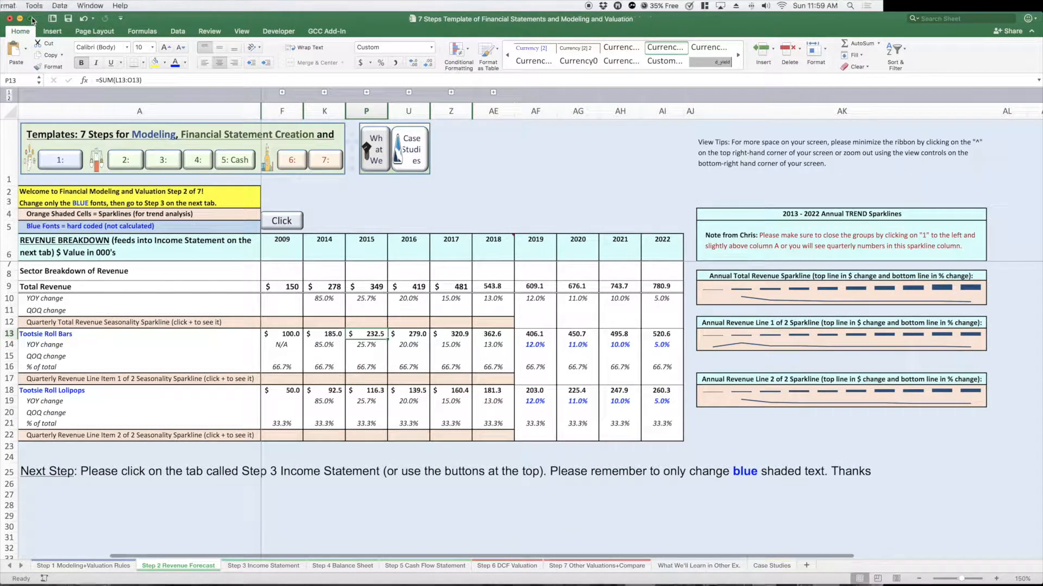
scroll(861, 263, "right", 10)
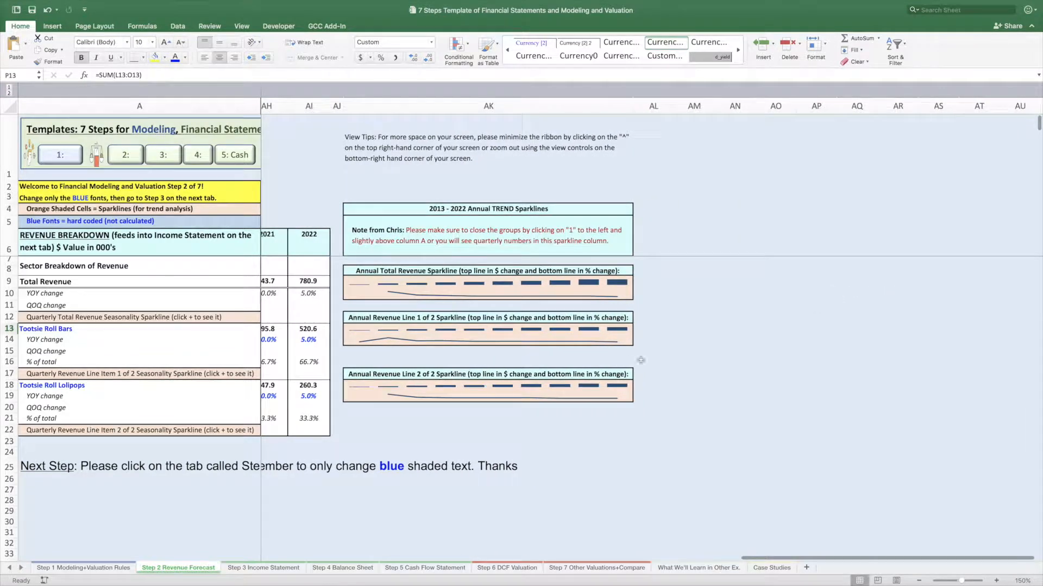
- Inspect the annual Total Revenue trend sparklines for dollar change in AK9 and percent change in AK10
left_click(648, 319)
left_click(641, 308)
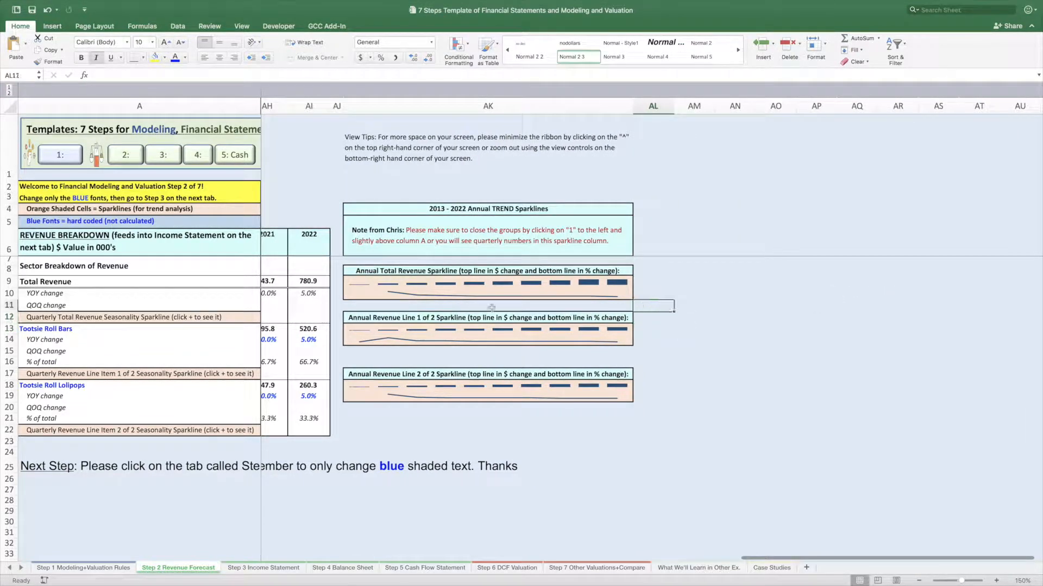
left_click(358, 284)
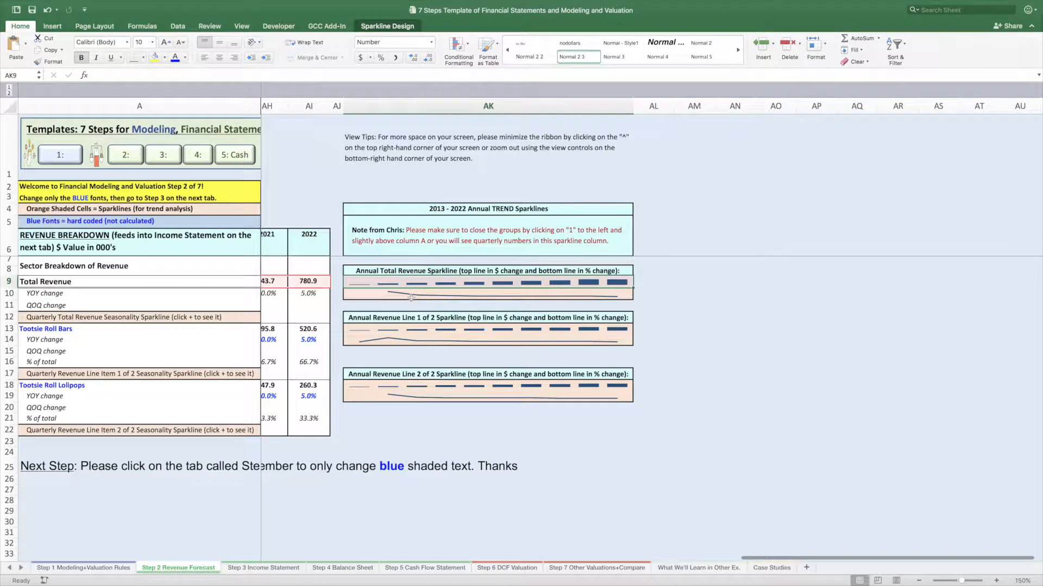
left_click(392, 294)
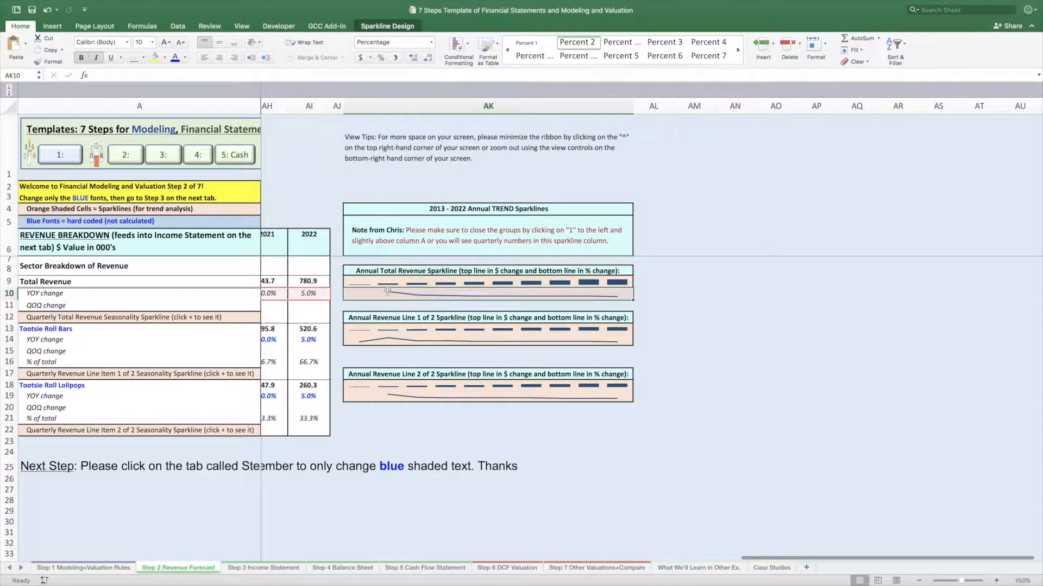
- Check the Total Revenue YOY change formulas in row 10 for each year from 2014 to 2022
scroll(387, 290, "left", 10)
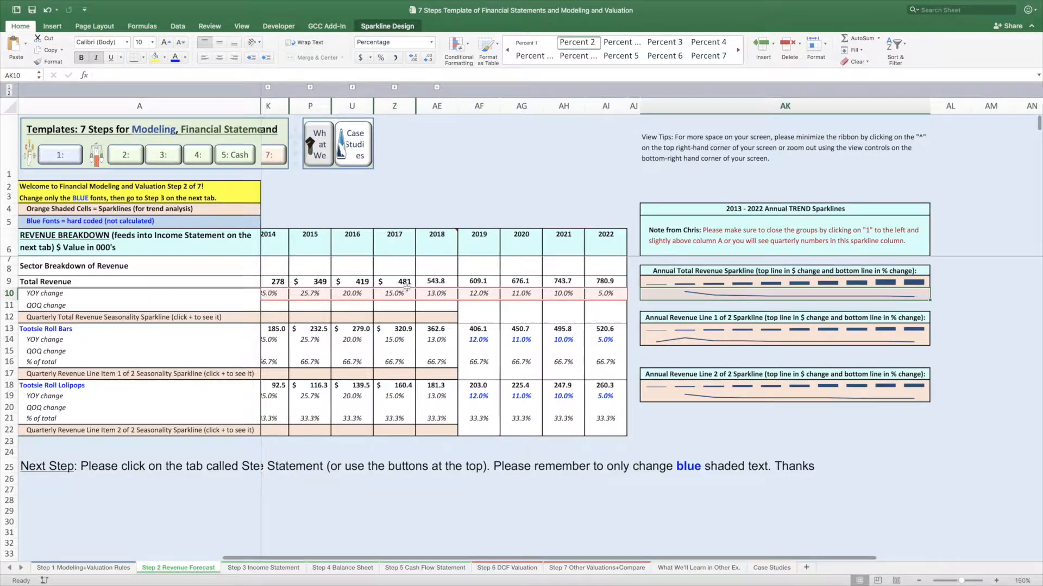
scroll(407, 288, "left", 3)
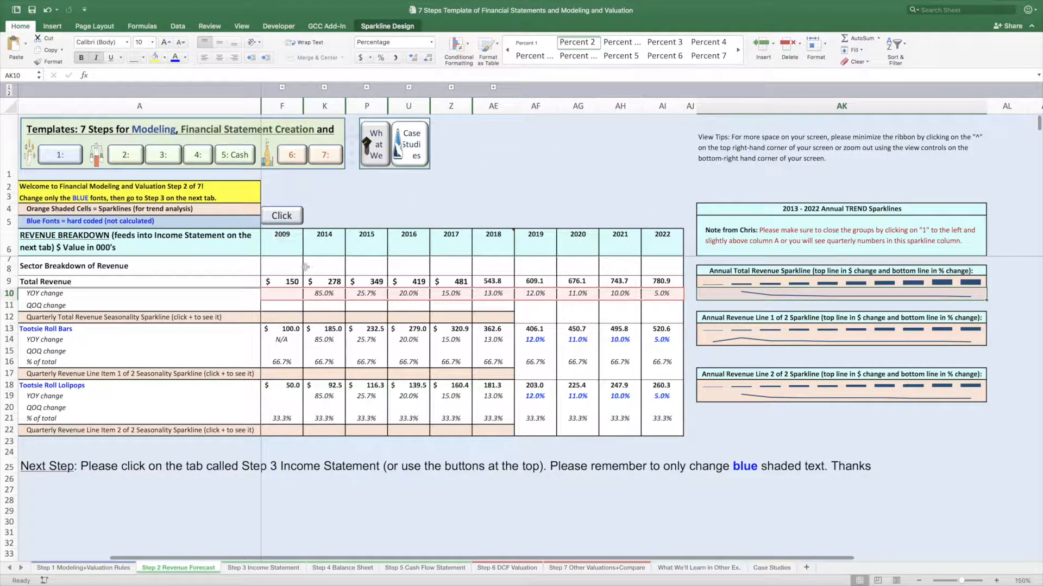
left_click(322, 292)
left_click(367, 293)
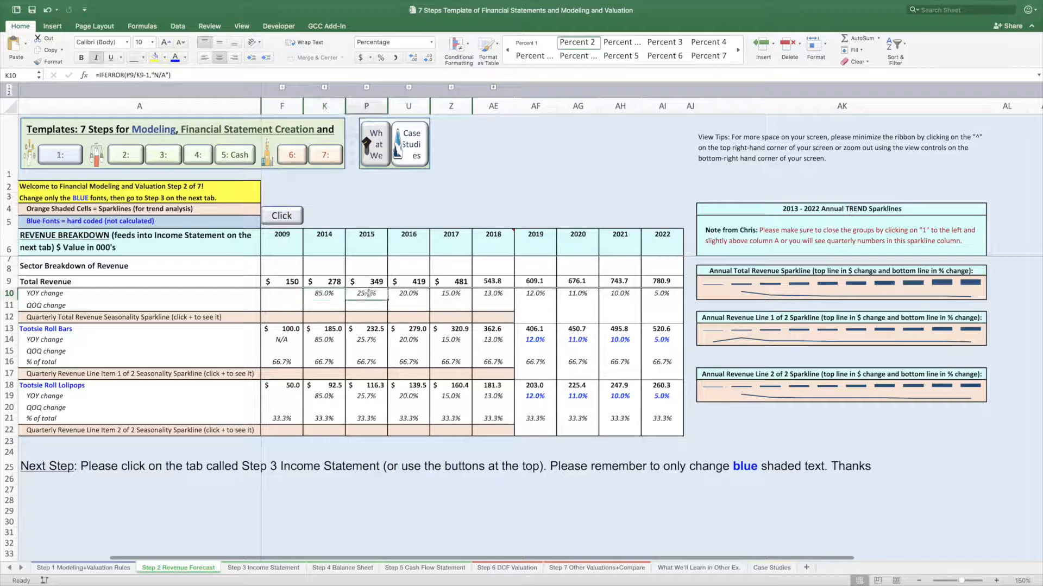
left_click(405, 293)
left_click(449, 294)
left_click(492, 293)
left_click(523, 294)
left_click(571, 294)
left_click(609, 295)
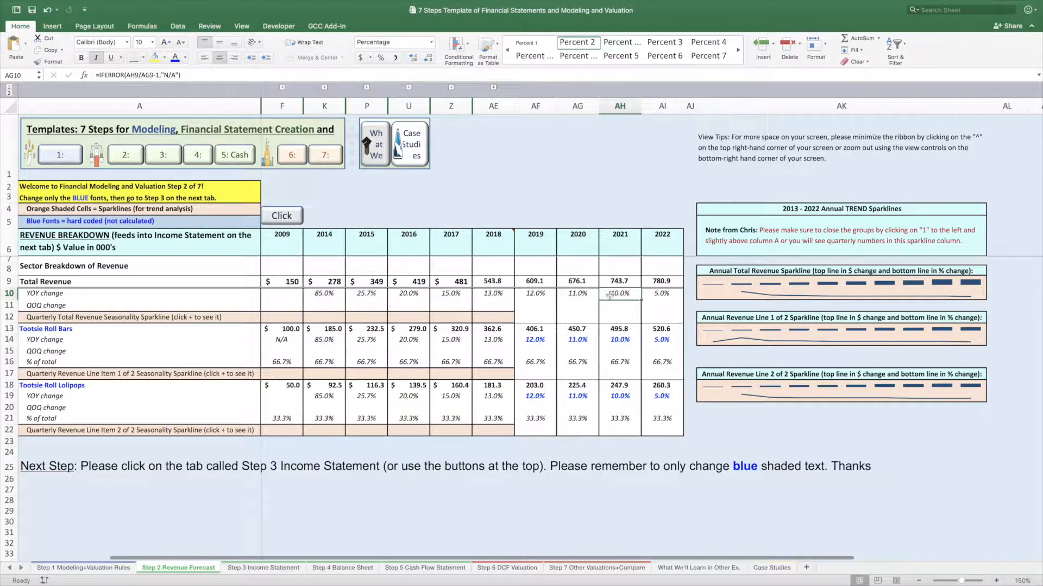
left_click(660, 294)
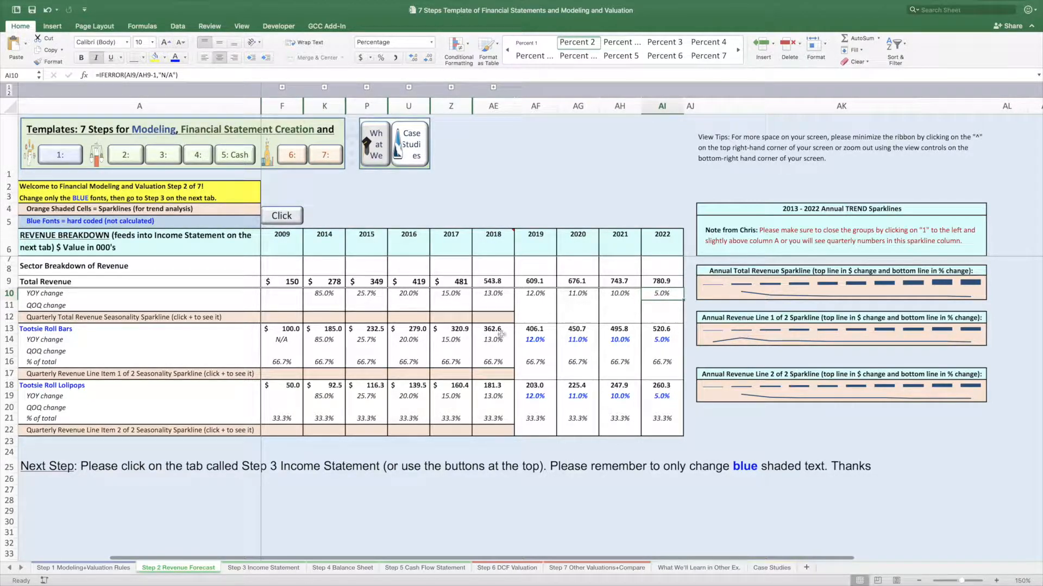
- Compare the Tootsie Roll Bars sparklines in AK14 and AK13 with their annual growth and revenue rows
left_click(61, 330)
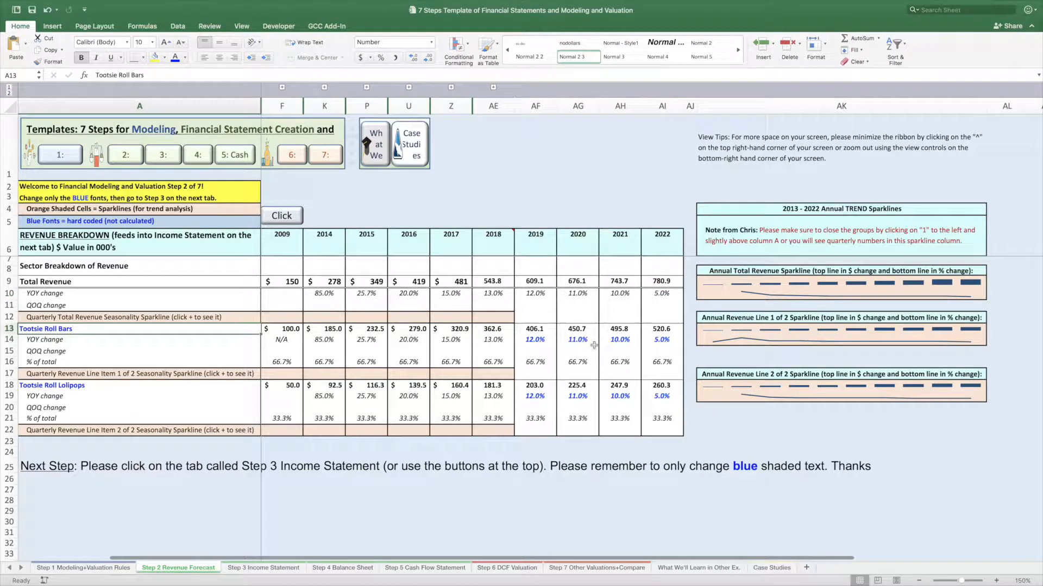
left_click(740, 336)
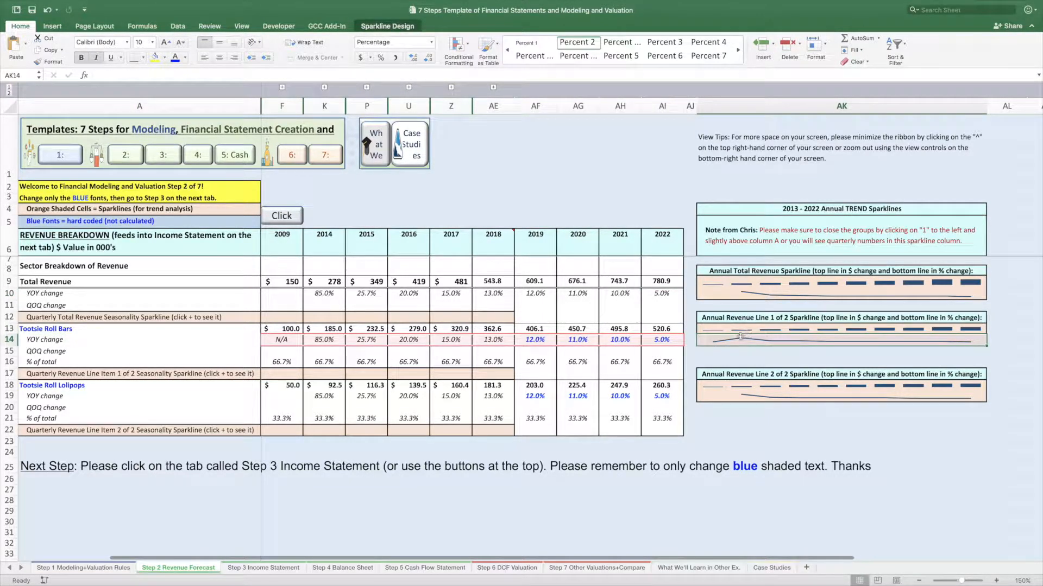
left_click(726, 330)
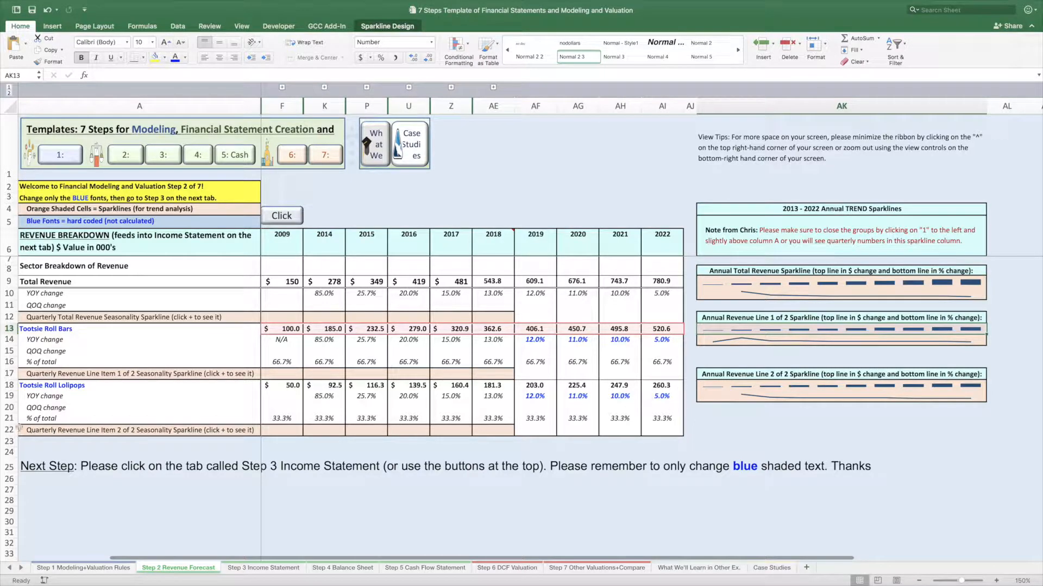
- Check the 2022 Tootsie Roll Lolipops revenue formula and the % of total formulas in row 21 from 2022 back to 2019
left_click(80, 385)
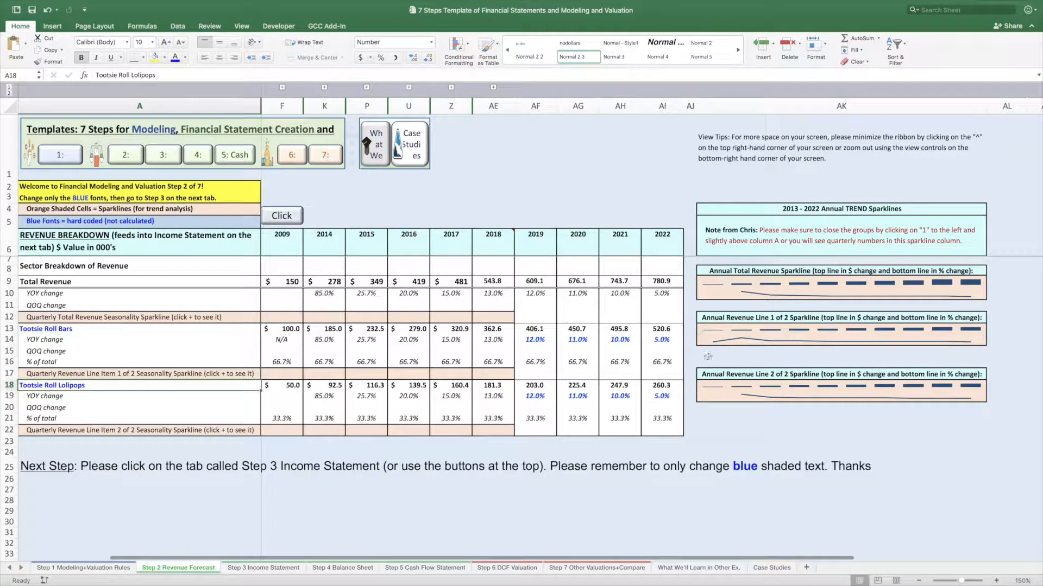
left_click(664, 387)
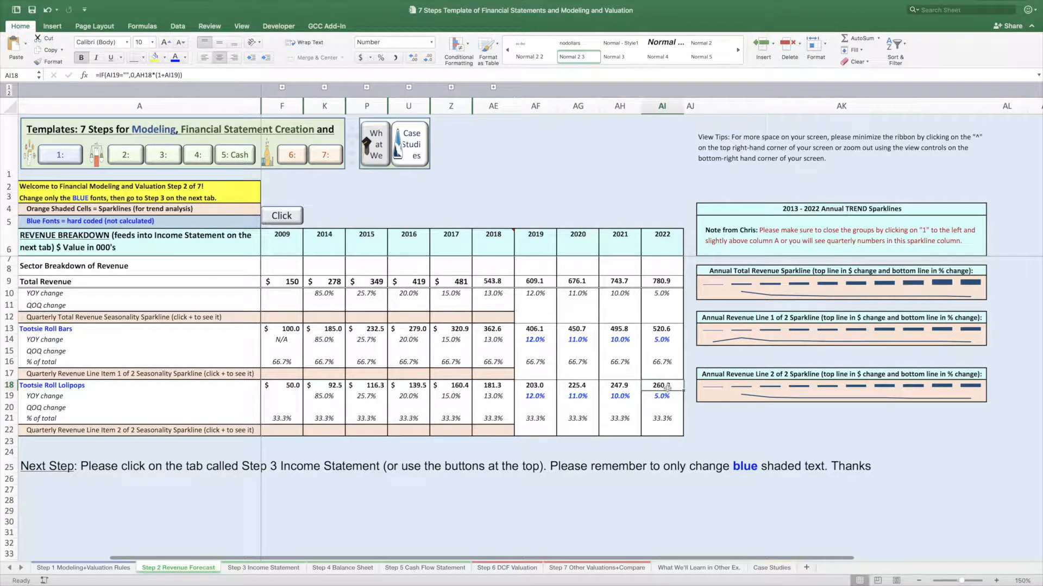
double_click(661, 420)
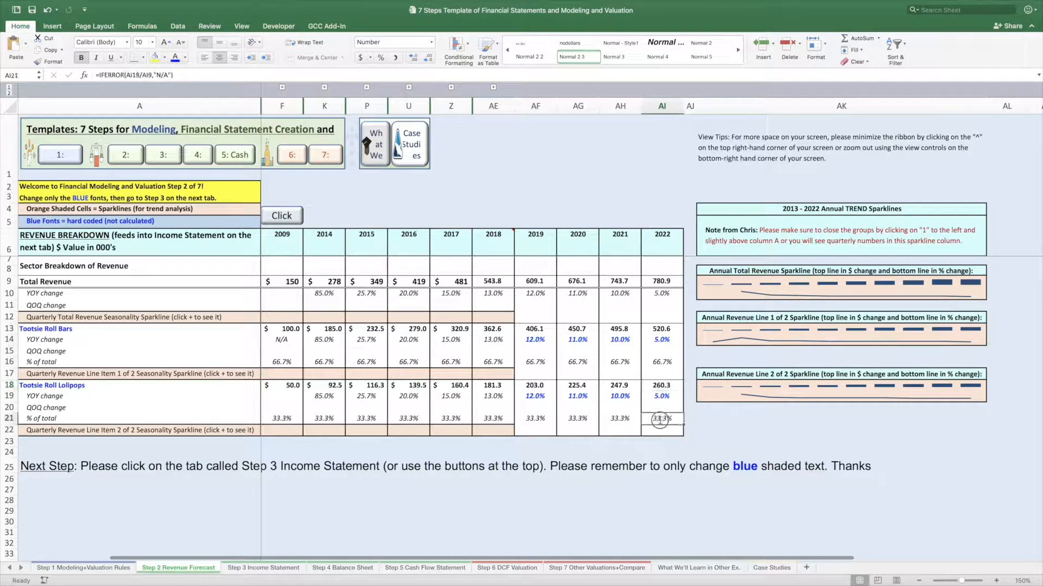
key("Return")
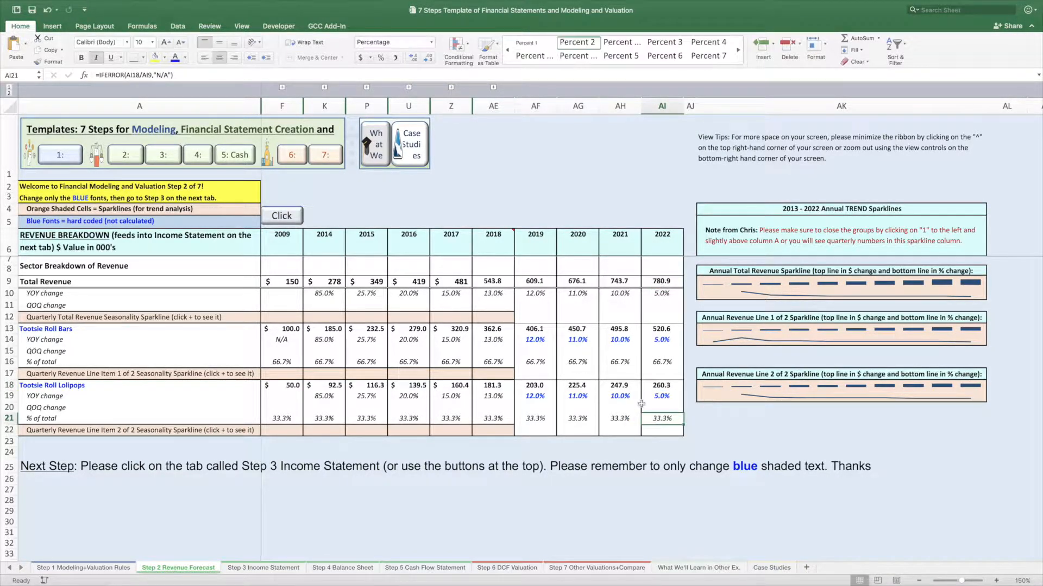
left_click(627, 418)
left_click(584, 418)
left_click(533, 419)
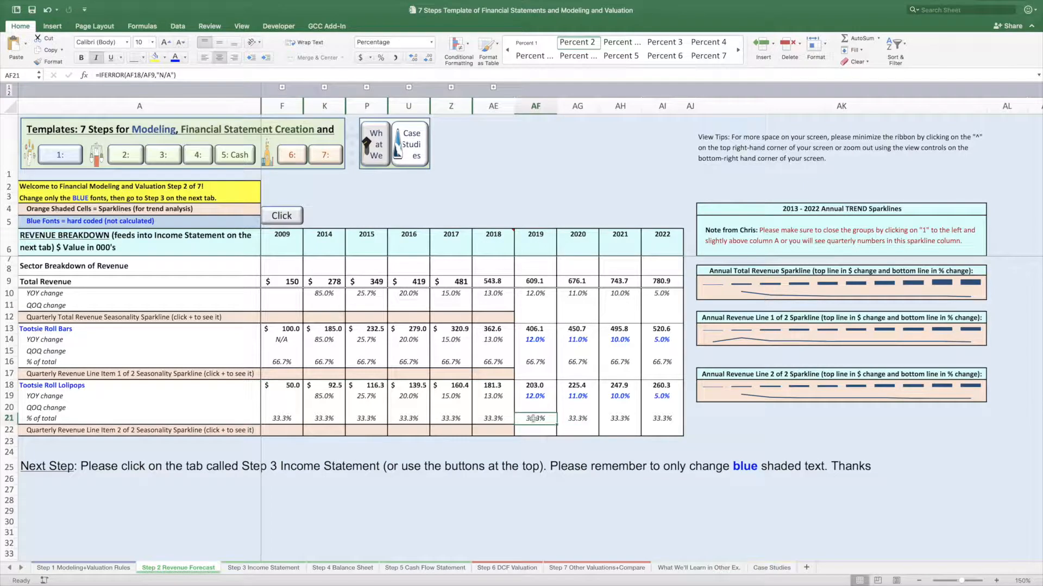
- Revisit the Tootsie Roll Bars and Lolipops row labels and expand all quarterly column groups
left_click(32, 330)
left_click(77, 388)
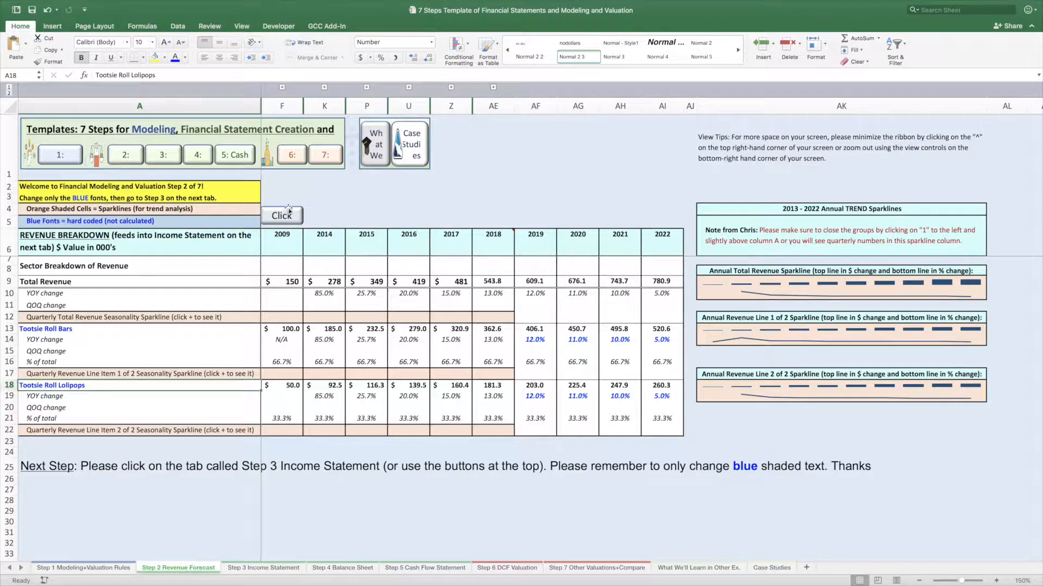
left_click(9, 95)
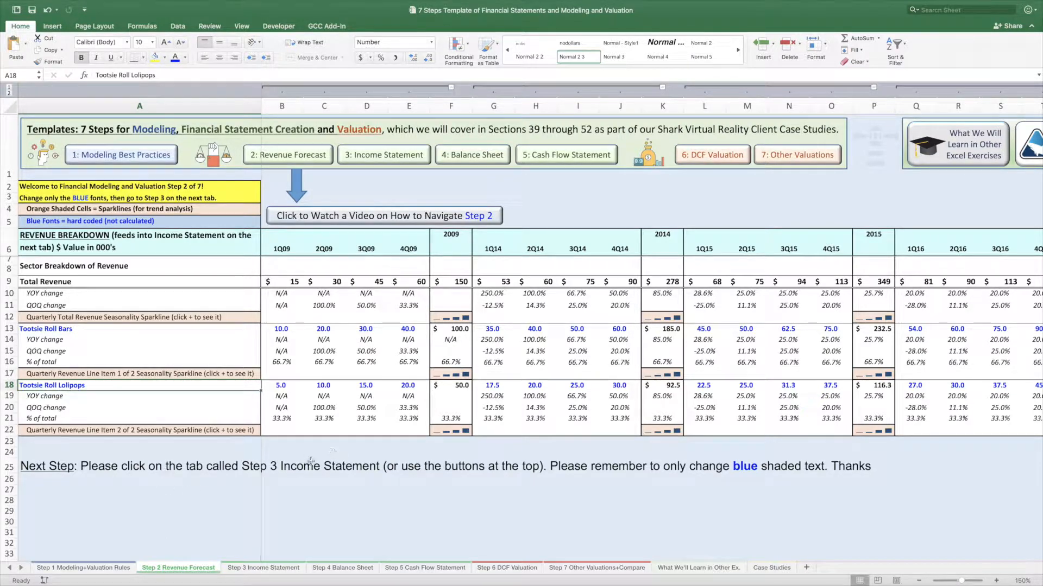
- Open the Step 3 Income Statement sheet and check that the quarterly Revenue cells in row 8 link to Step 2 Revenue Forecast
left_click(263, 568)
left_click_drag(283, 250, 416, 252)
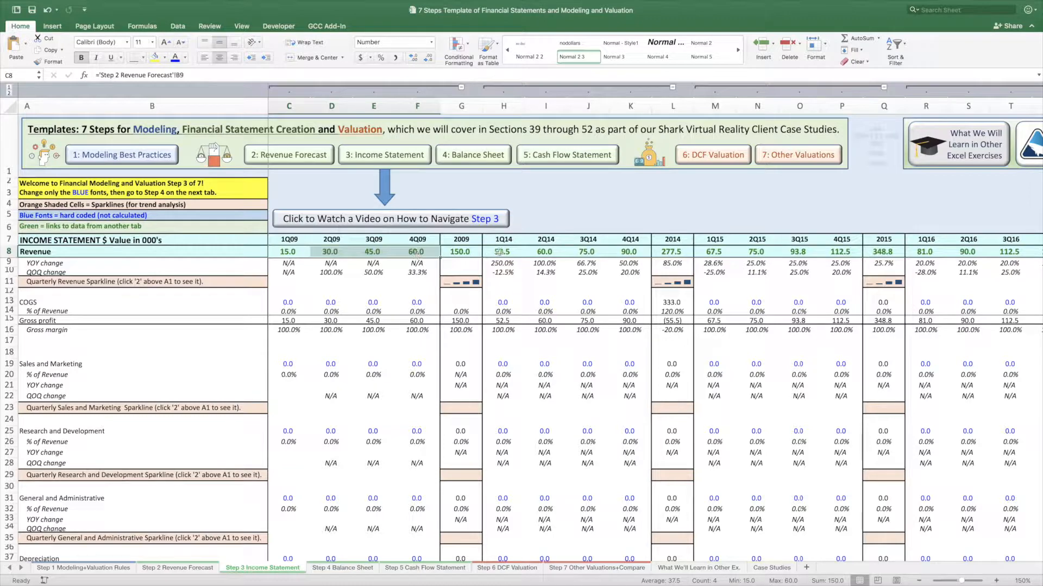
left_click(498, 252)
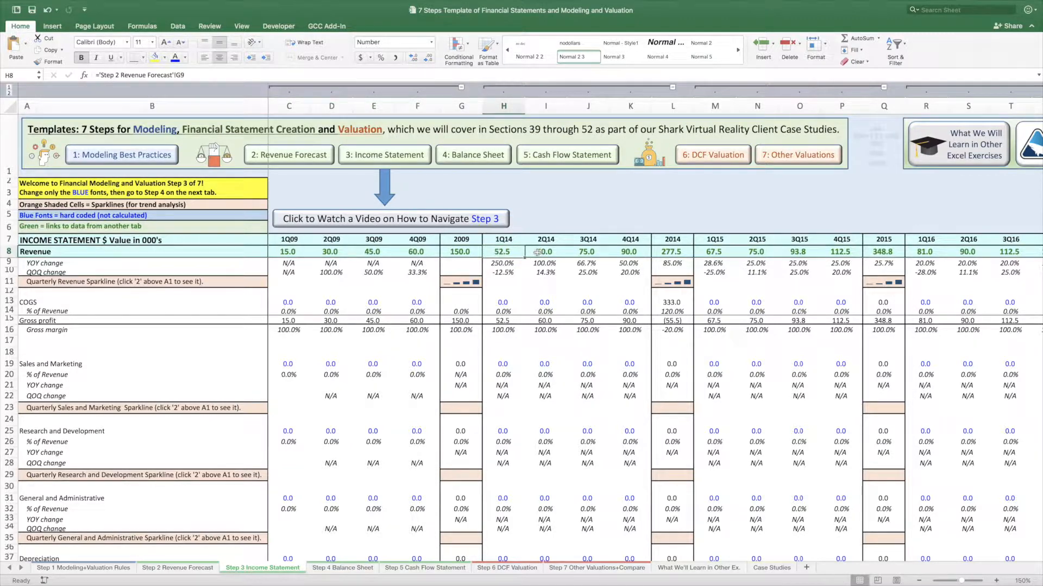
double_click(507, 253)
key("Escape")
left_click_drag(100, 75, 183, 75)
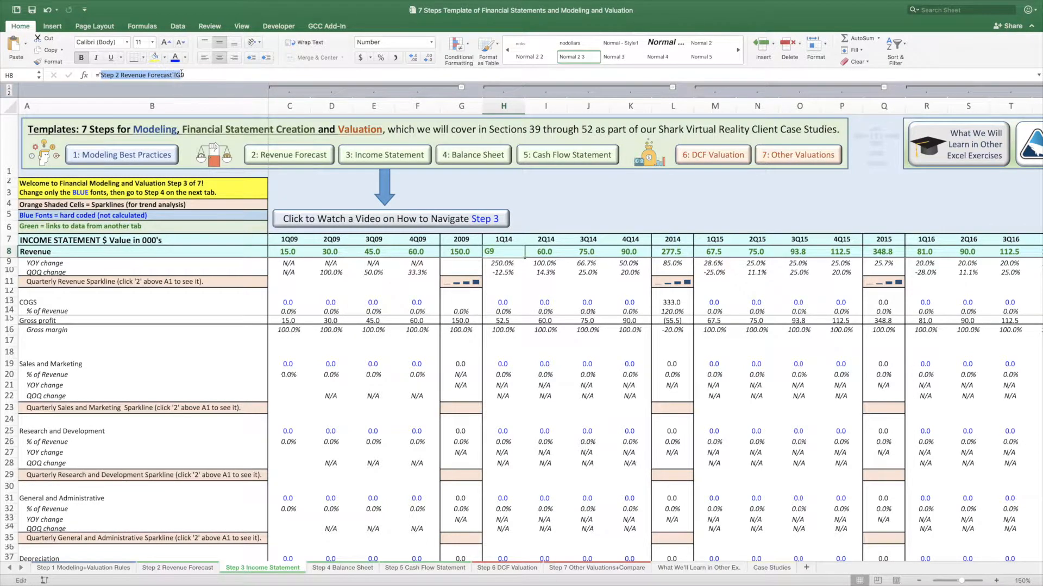
key("Escape")
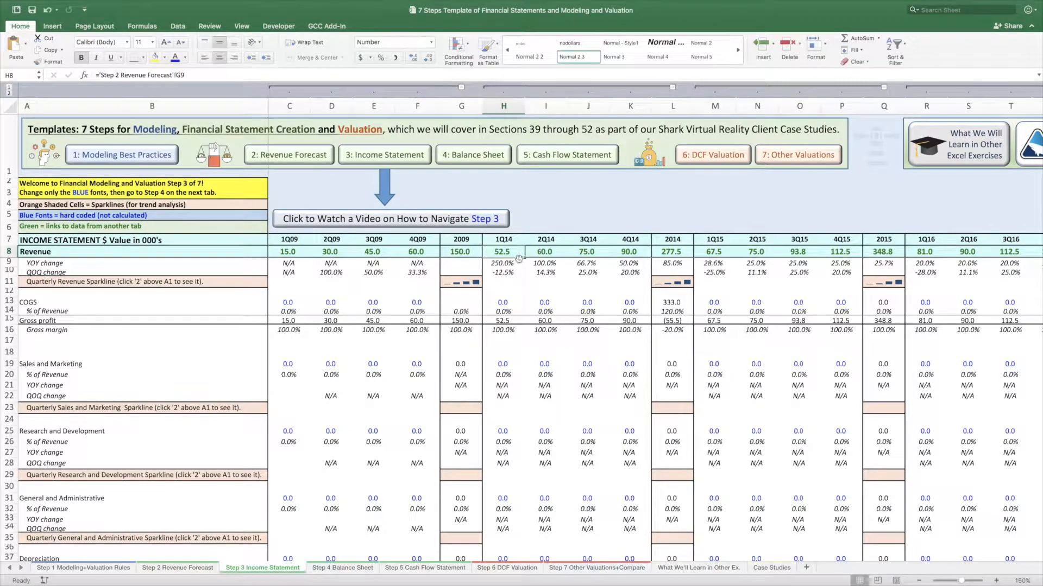
left_click(547, 252)
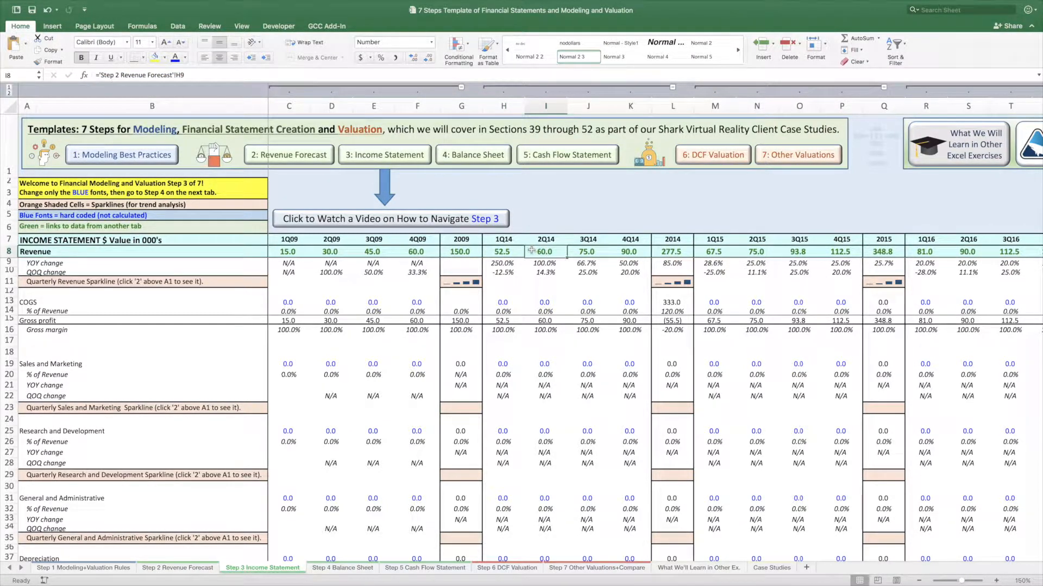
- Collapse the quarterly column groups on the Income Statement so the trend sparklines in column AL use annual figures only
scroll(771, 260, "right", 6)
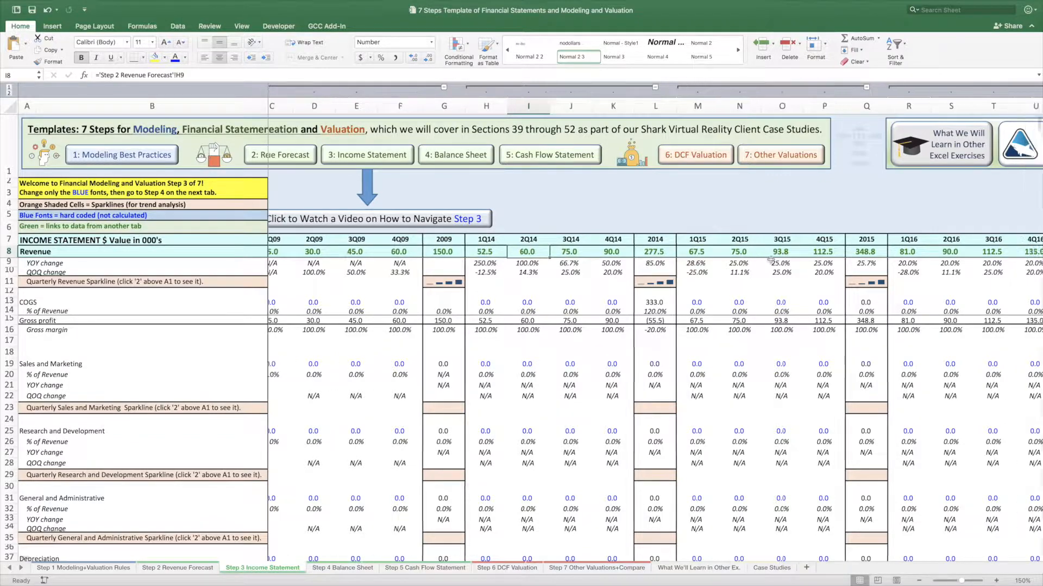
scroll(771, 259, "right", 15)
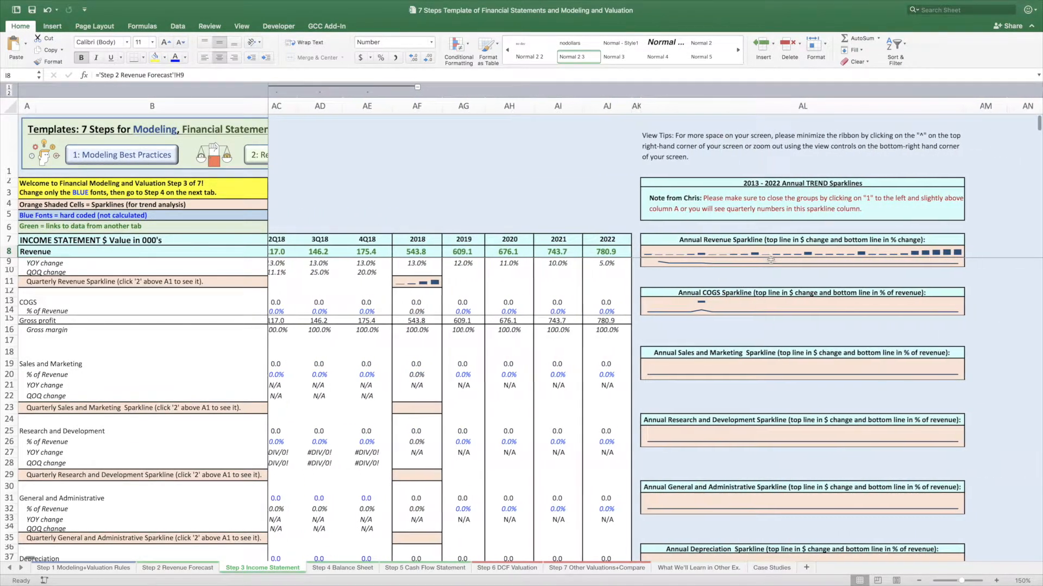
scroll(771, 260, "right", 3)
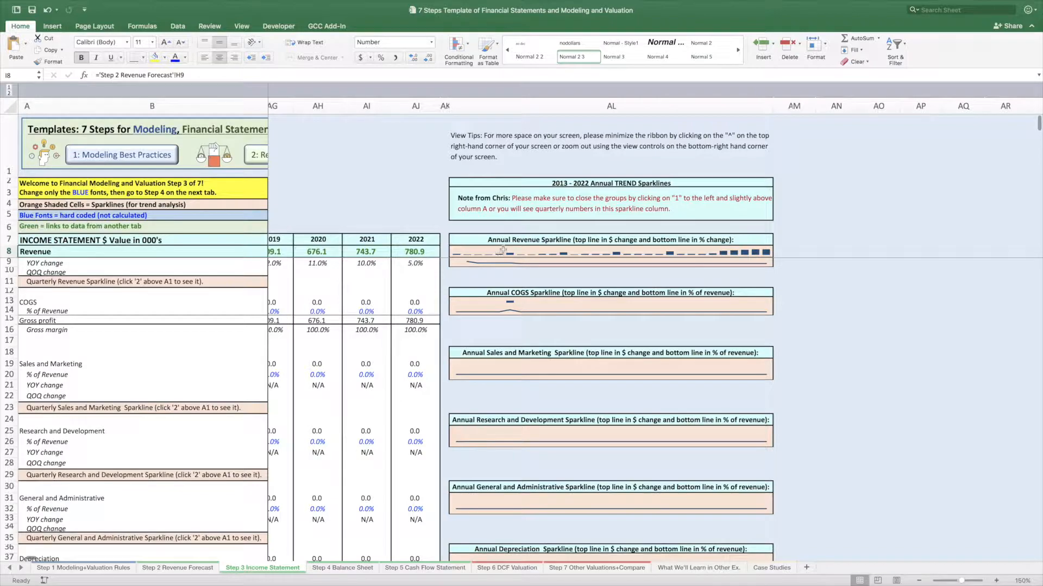
left_click(383, 283)
scroll(380, 283, "left", 2)
scroll(380, 284, "left", 20)
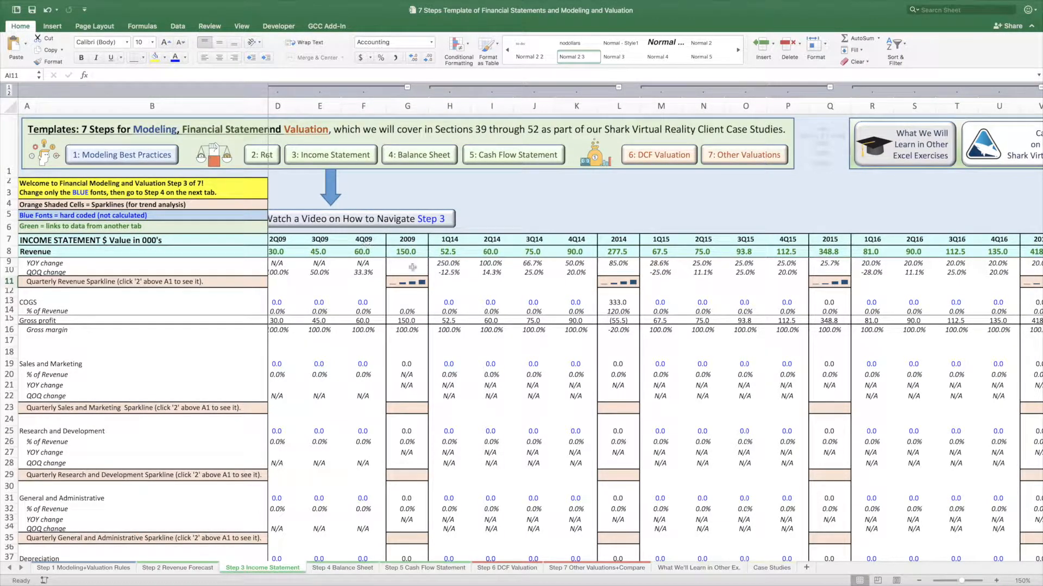
left_click(449, 291)
scroll(578, 333, "right", 20)
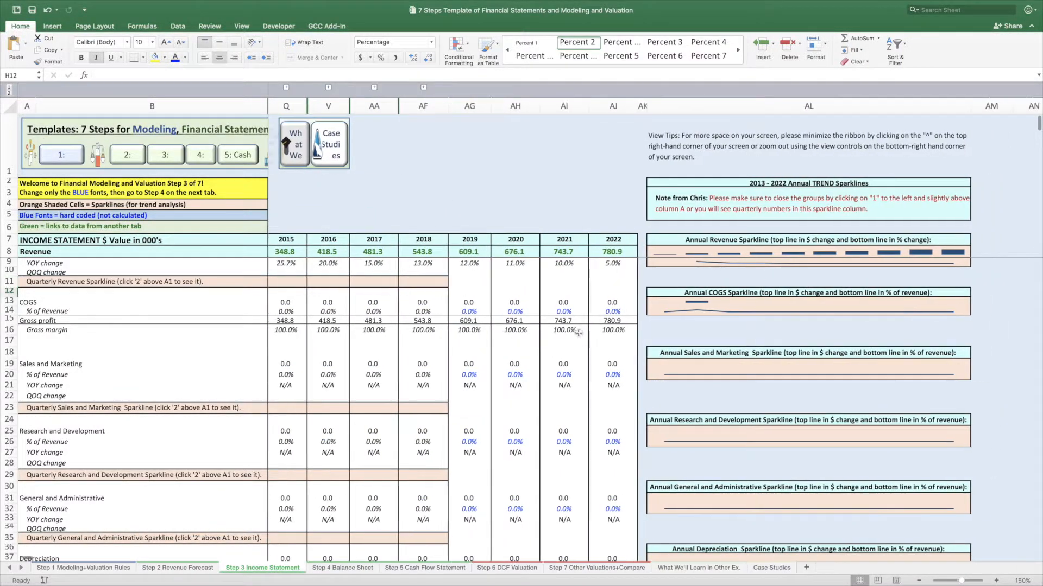
- Compare the annual Revenue sparklines in AL8 and AL9 with the 2009 to 2022 revenue and YOY change rows
scroll(579, 332, "right", 1)
left_click(426, 253)
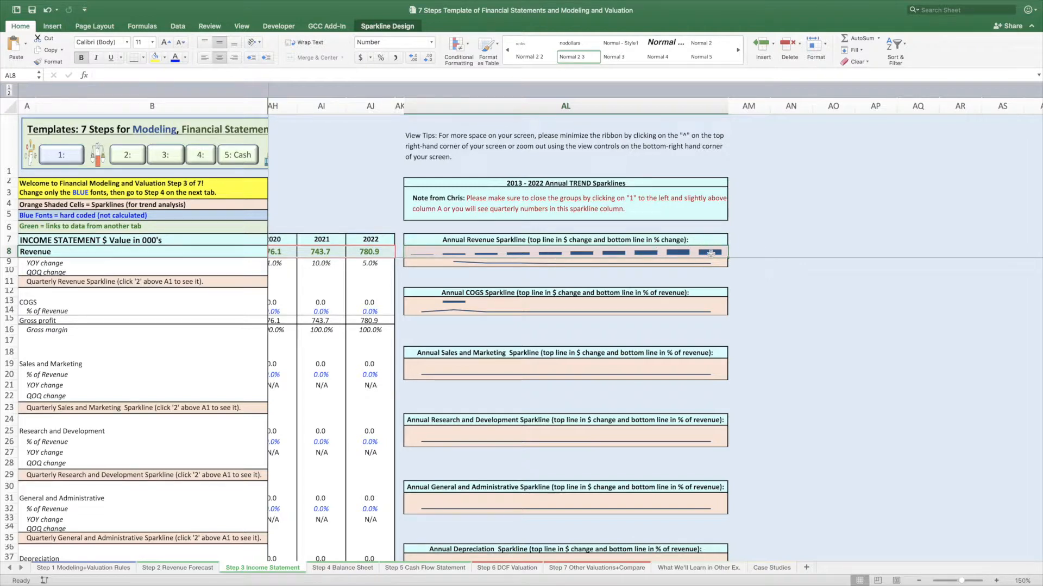
left_click(451, 264)
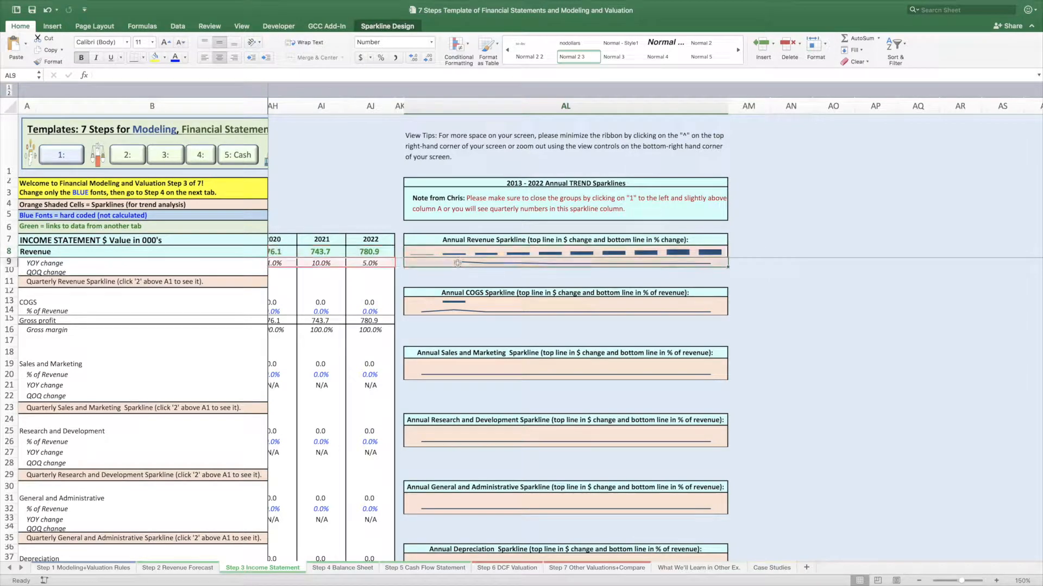
scroll(459, 274, "left", 10)
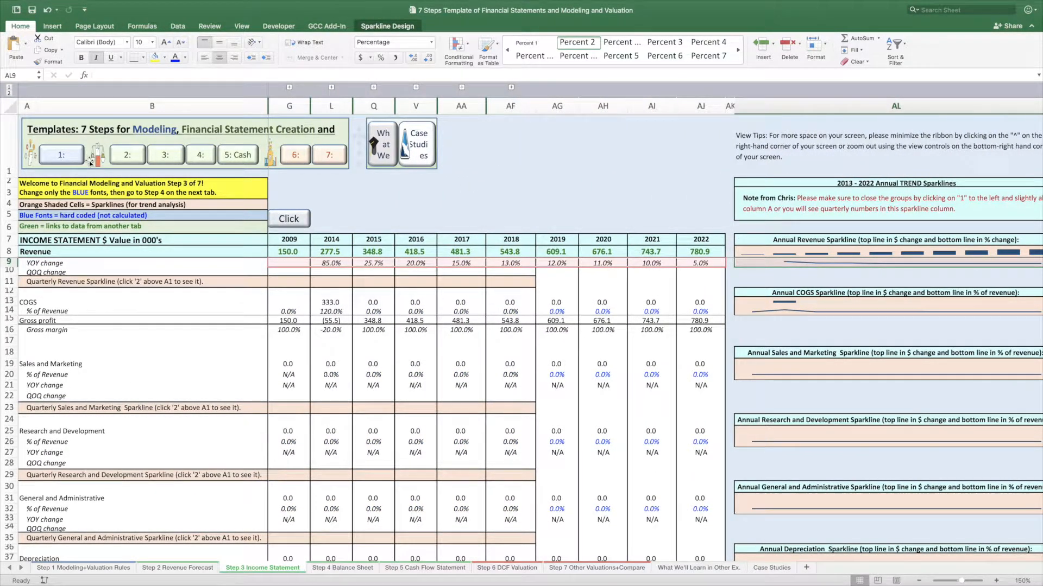
- Expand the Income Statement's quarterly column groups and return to the Step 2 Revenue Forecast sheet
left_click(9, 92)
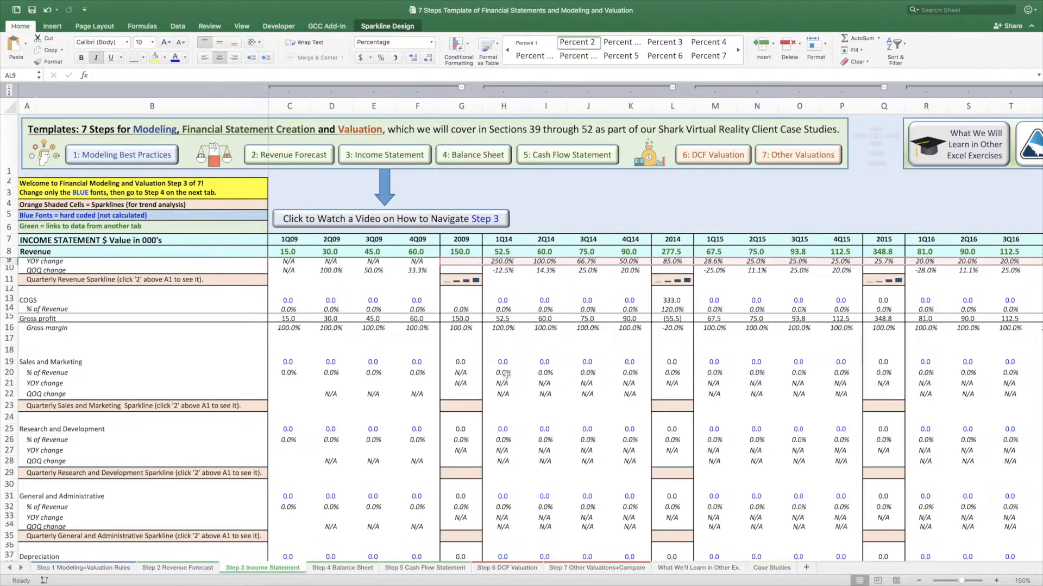
left_click(183, 570)
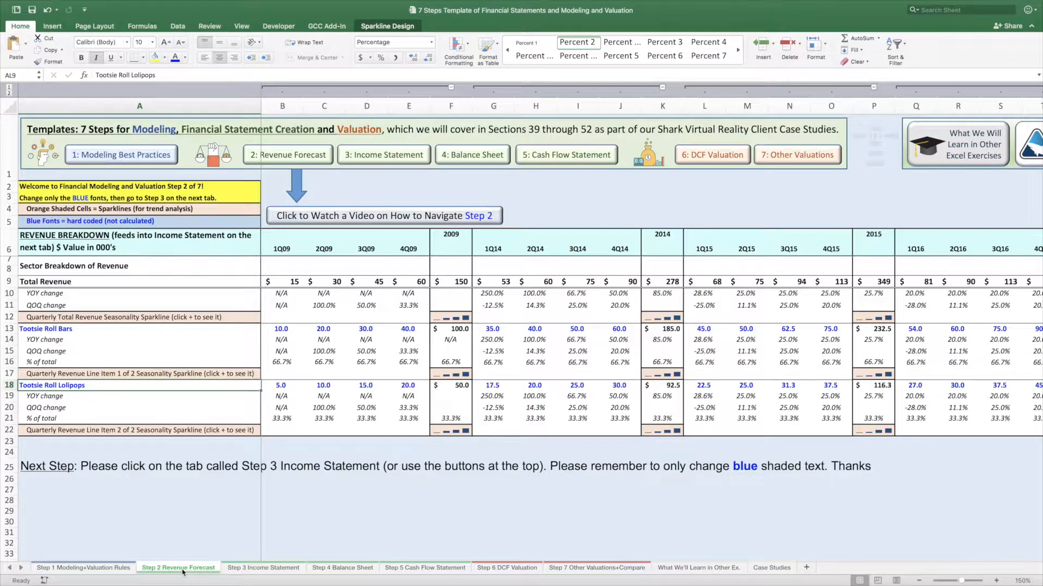